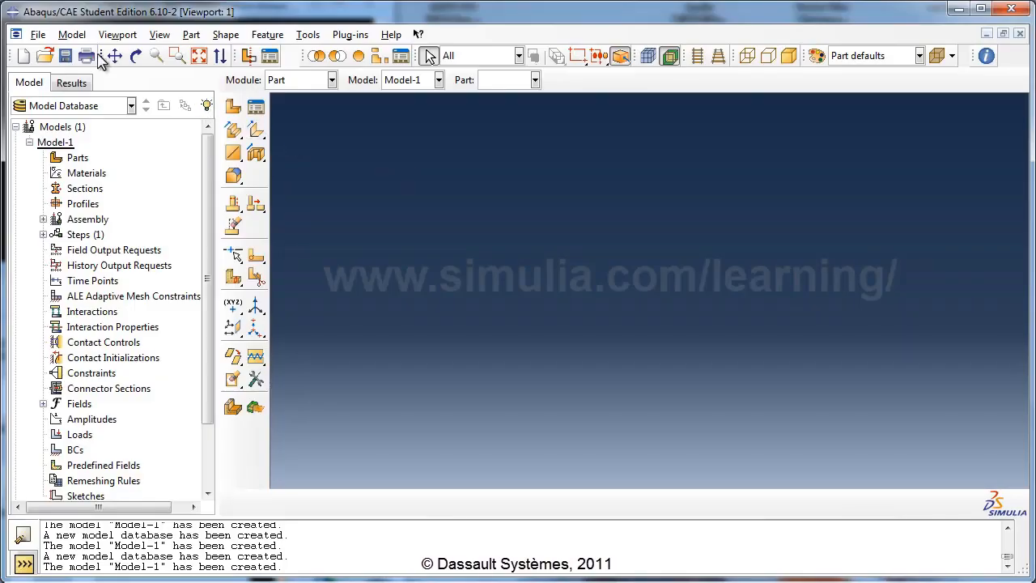
- Create a new model database
click(38, 34)
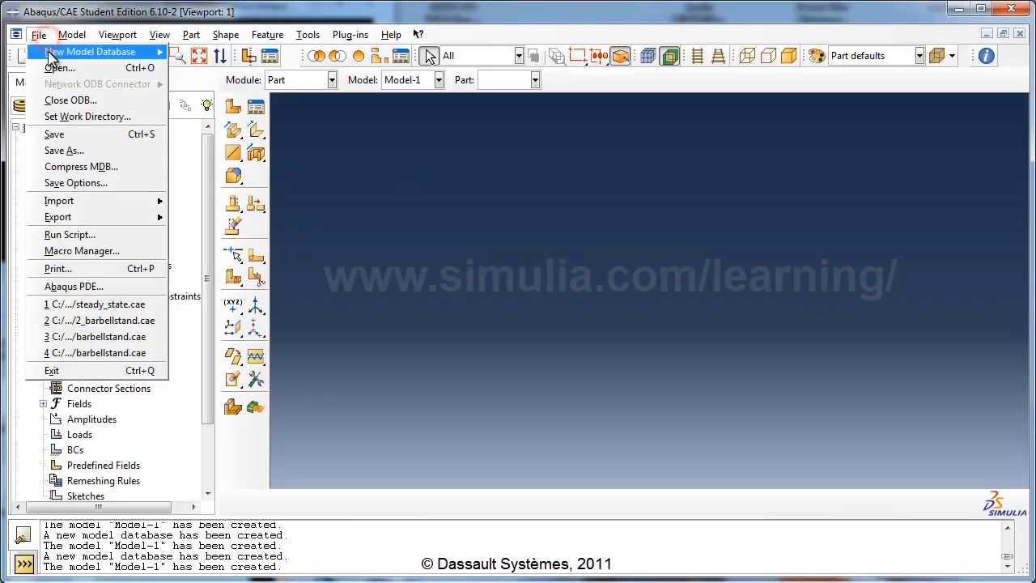
mouse_move(50, 53)
click(192, 54)
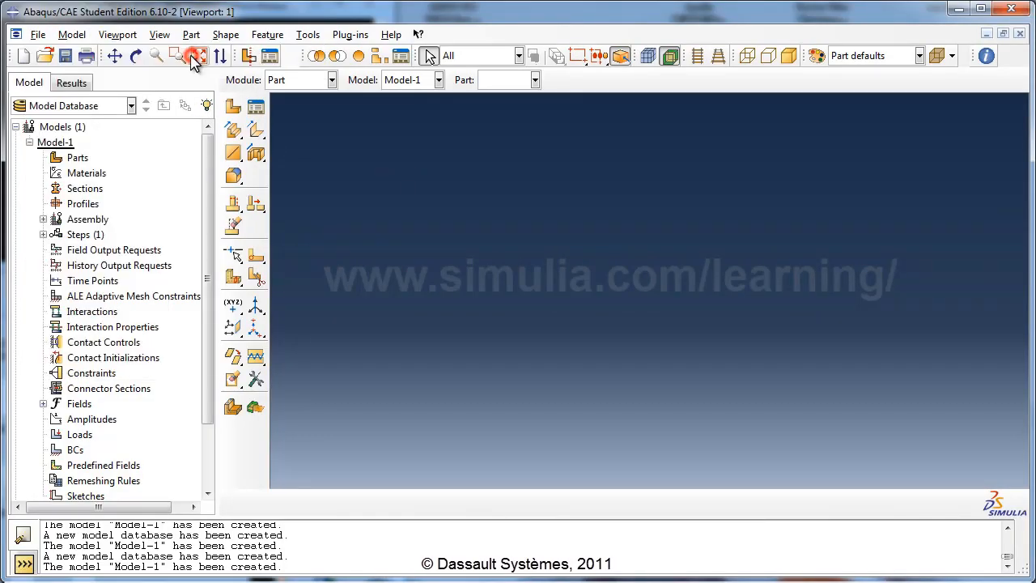
- Rename Model-1 as Heat Transfer
click(63, 142)
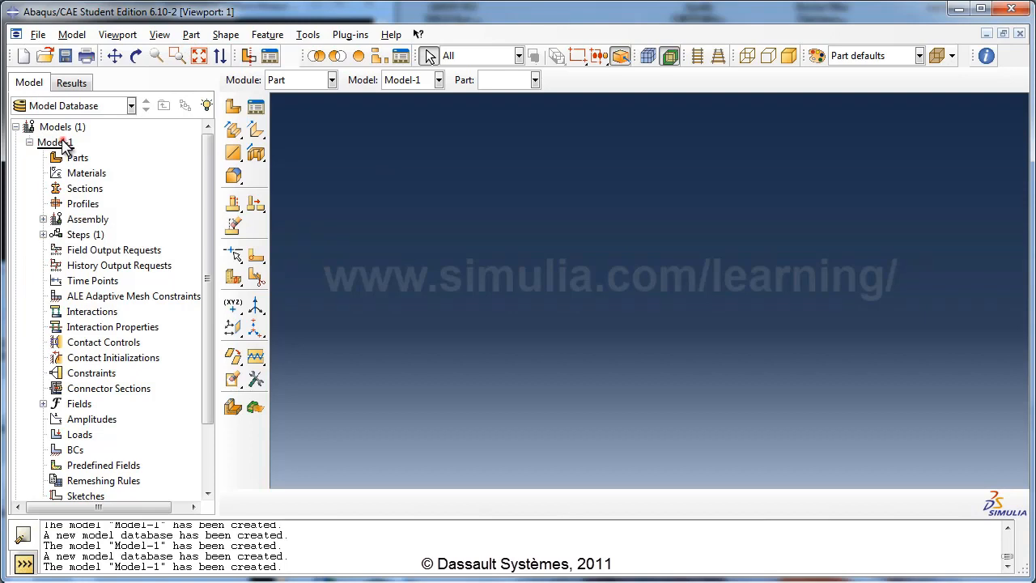
right_click(63, 142)
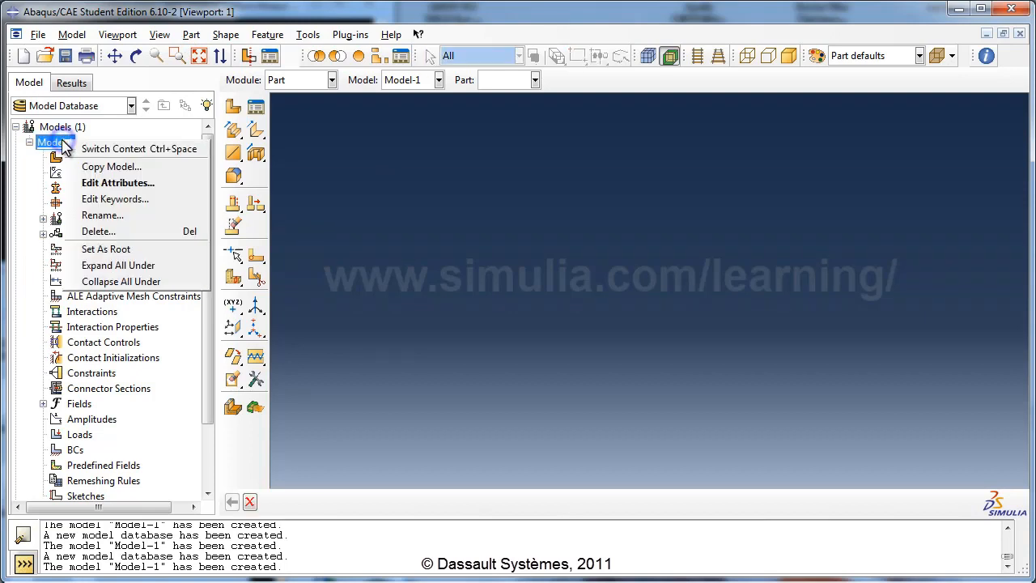
click(103, 215)
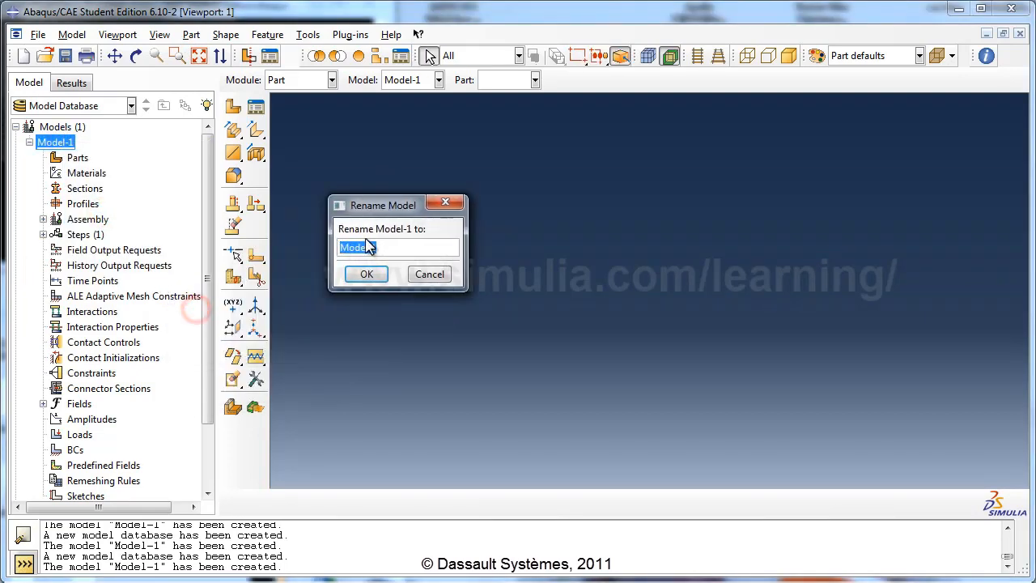
text(Heat)
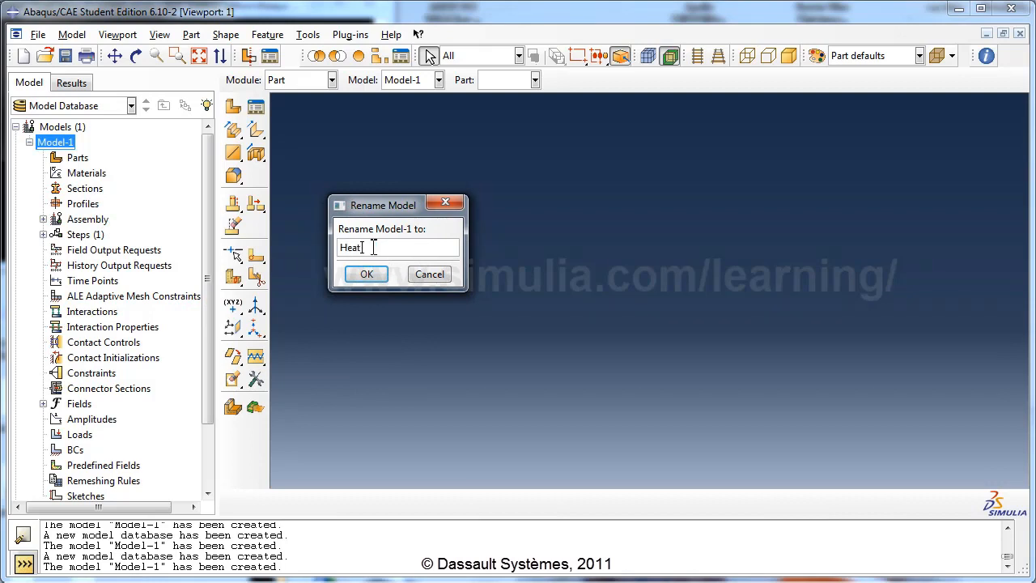
text( Transfer)
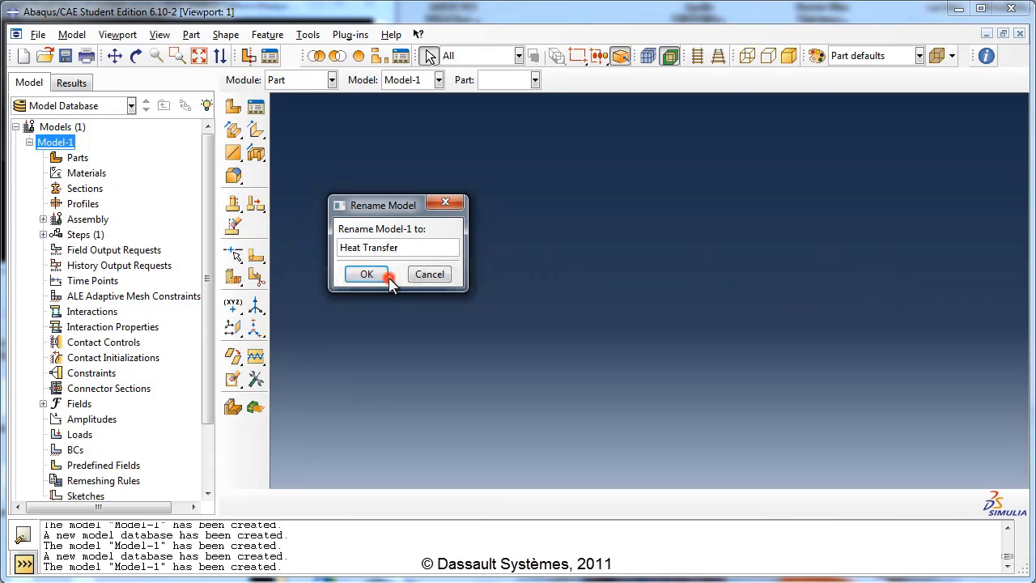
click(383, 277)
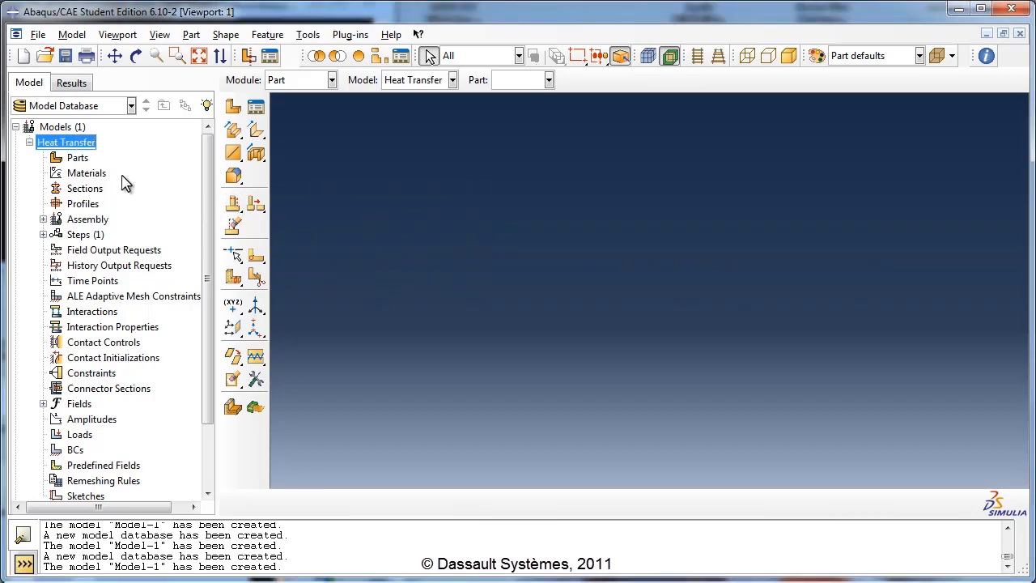
- Create a 3D deformable solid extrusion part named Block with an approximate size of 5
click(78, 159)
double_click(77, 158)
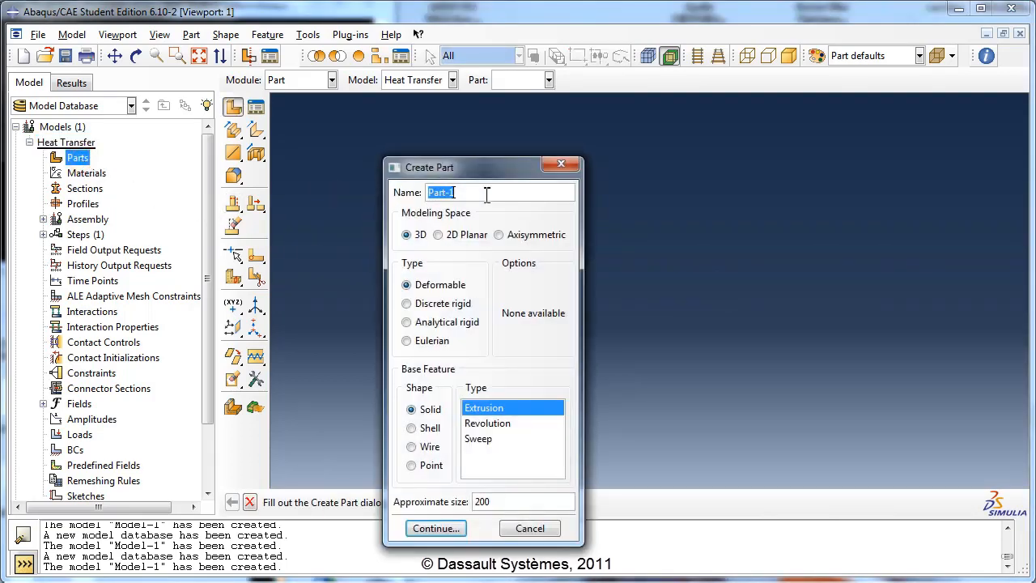
click(485, 193)
double_click(485, 193)
text(Block)
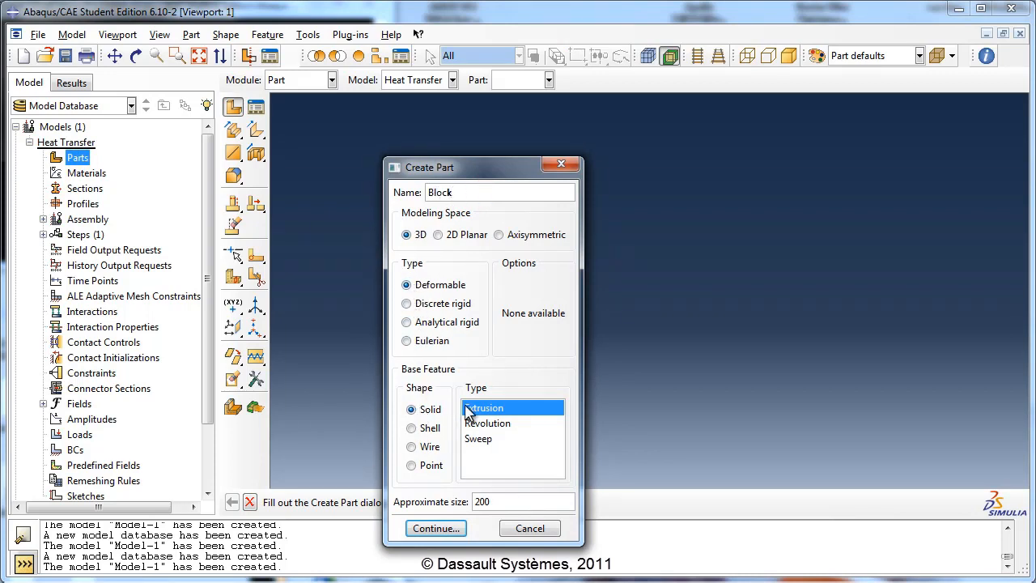
double_click(494, 502)
text(5)
click(437, 528)
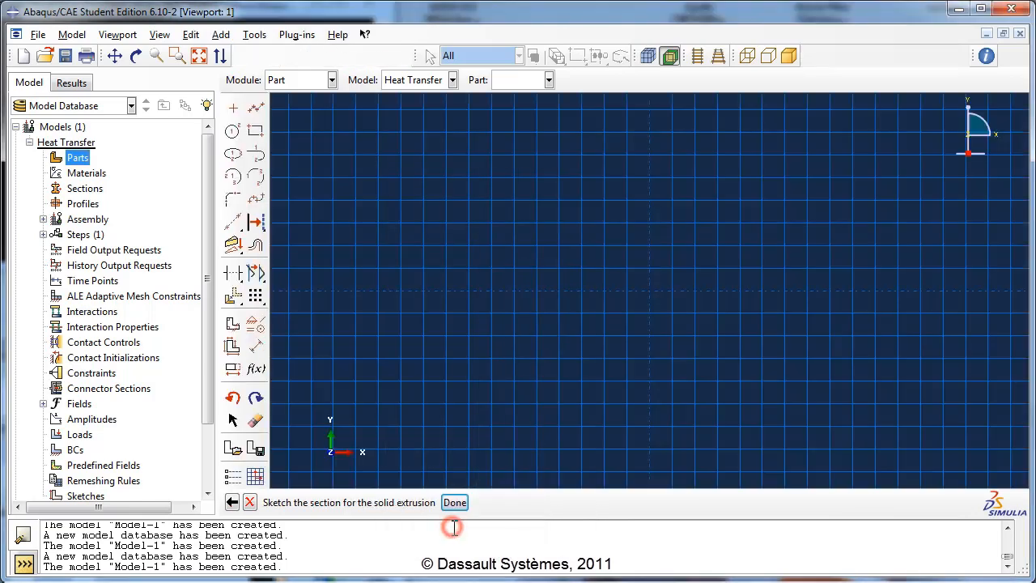
- Sketch a rectangle from the origin to about X 0.75, Y 0.4 as the block's section
click(256, 132)
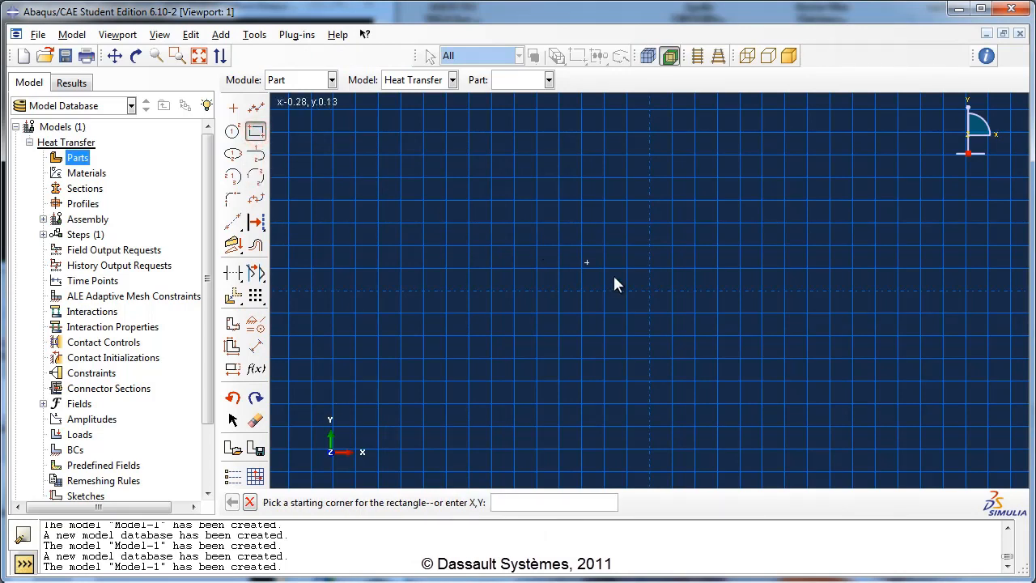
click(651, 289)
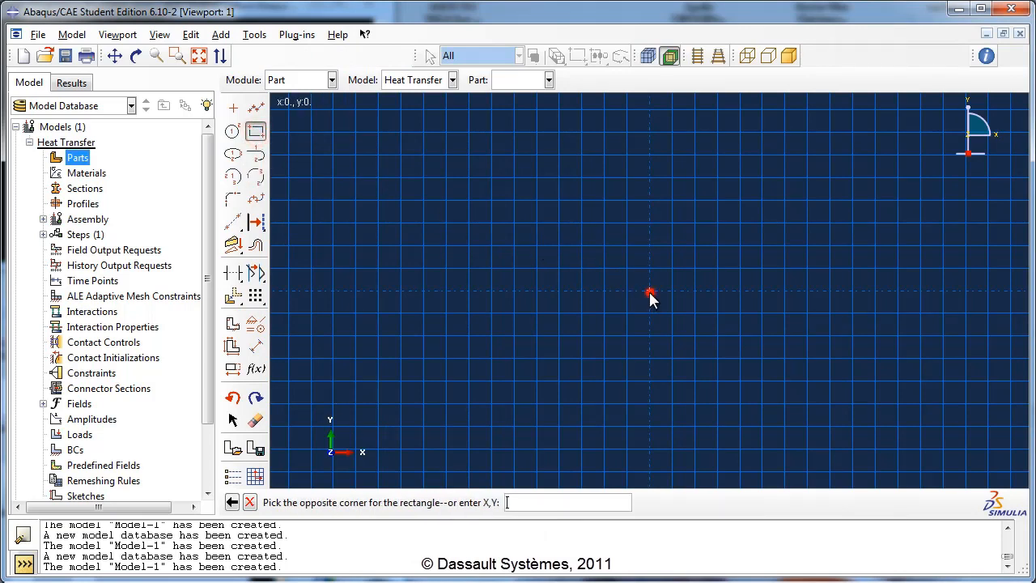
click(817, 202)
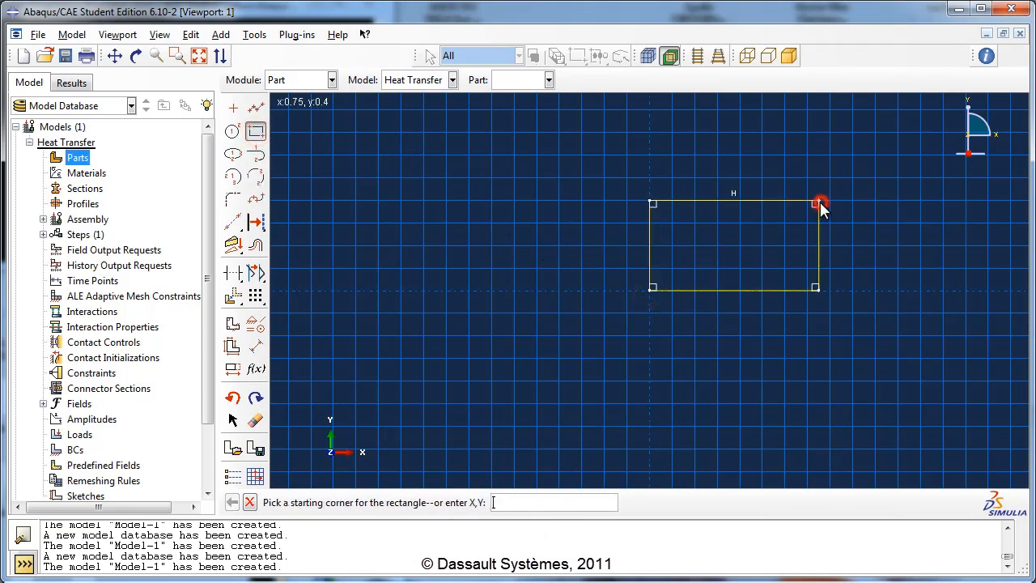
- Dimension the rectangle's left vertical edge to 1.0
click(257, 345)
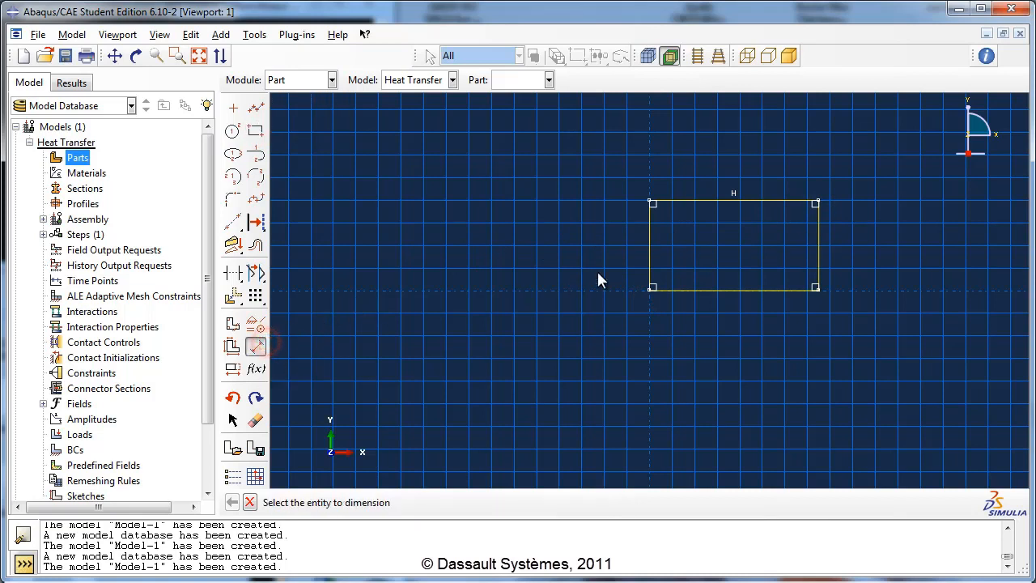
click(650, 259)
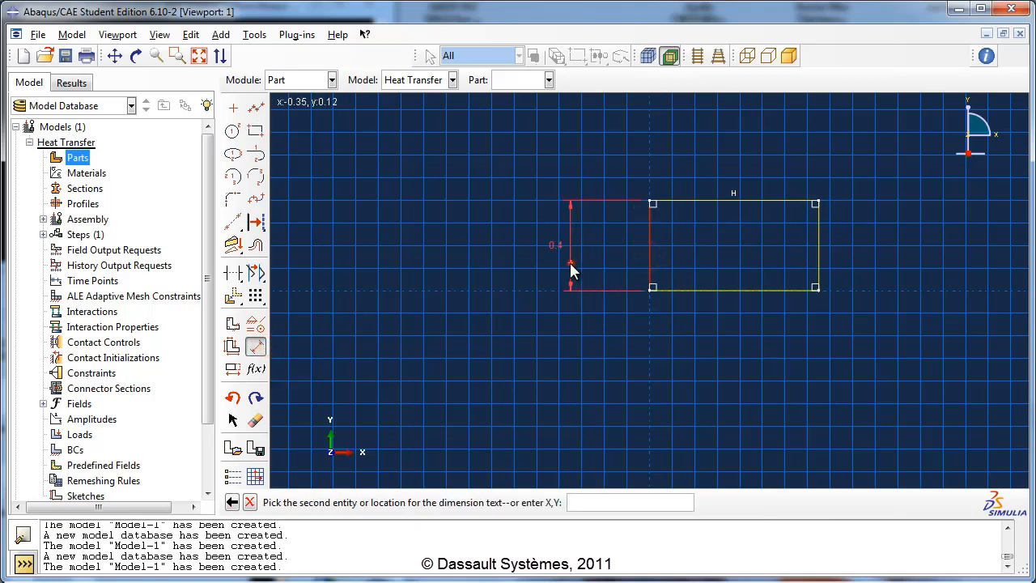
click(571, 265)
text(1)
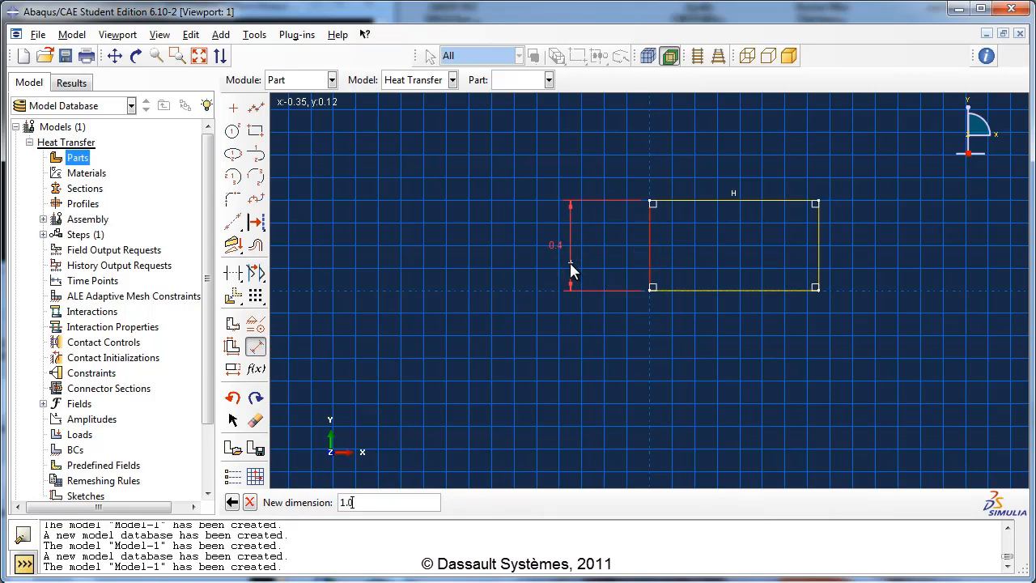
text(.0)
key(Return)
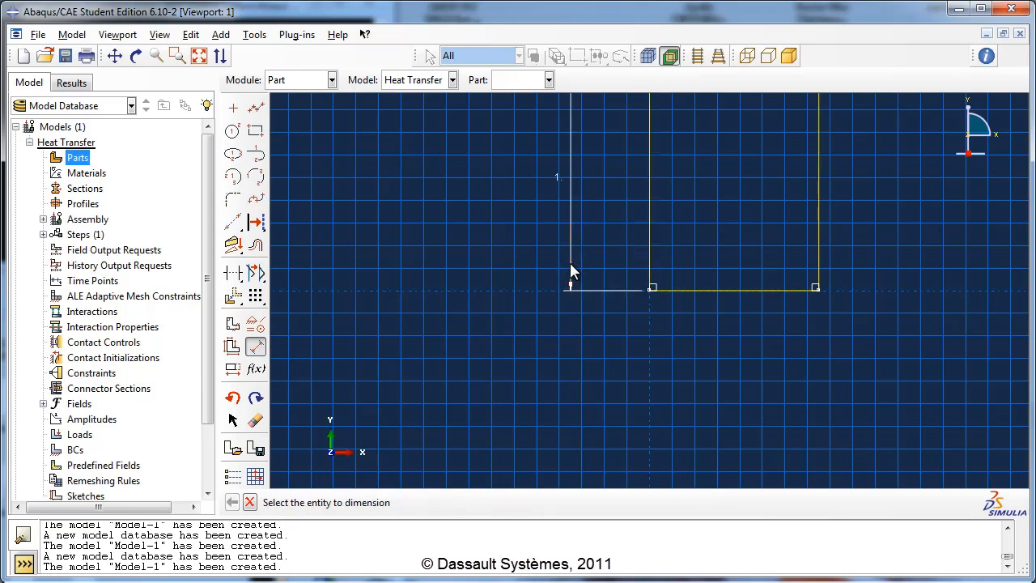
- Dimension the rectangle's bottom horizontal edge to 1.0 and end the dimensioning
click(680, 289)
click(678, 343)
text(1)
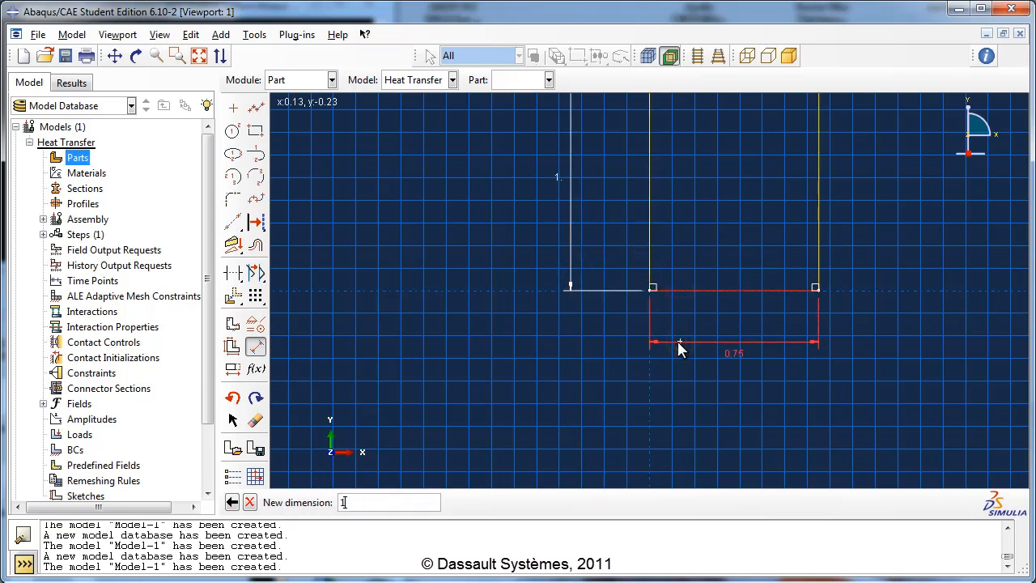
text(.0)
key(Return)
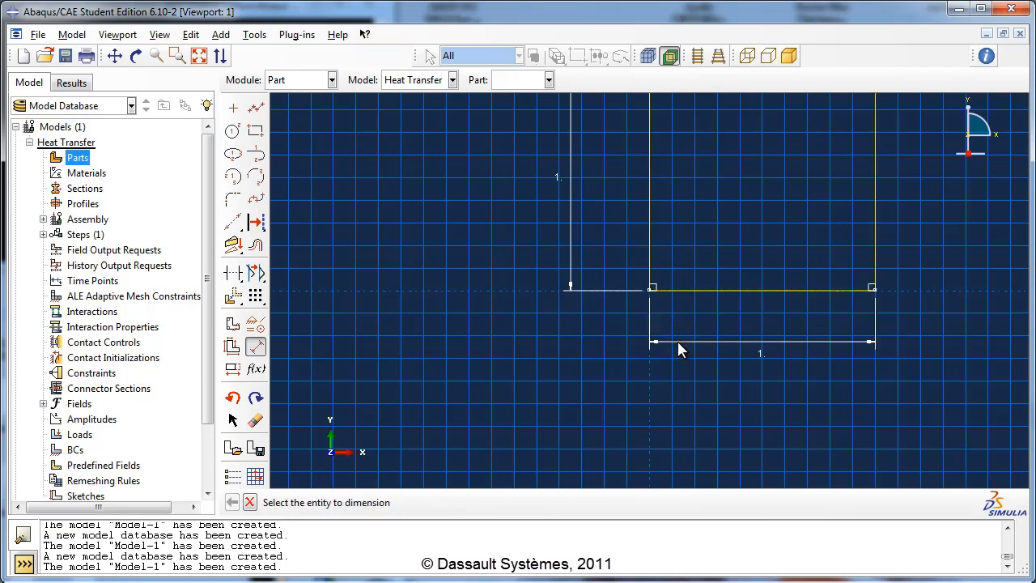
scroll(699, 384, down, 1)
scroll(701, 393, down, 1)
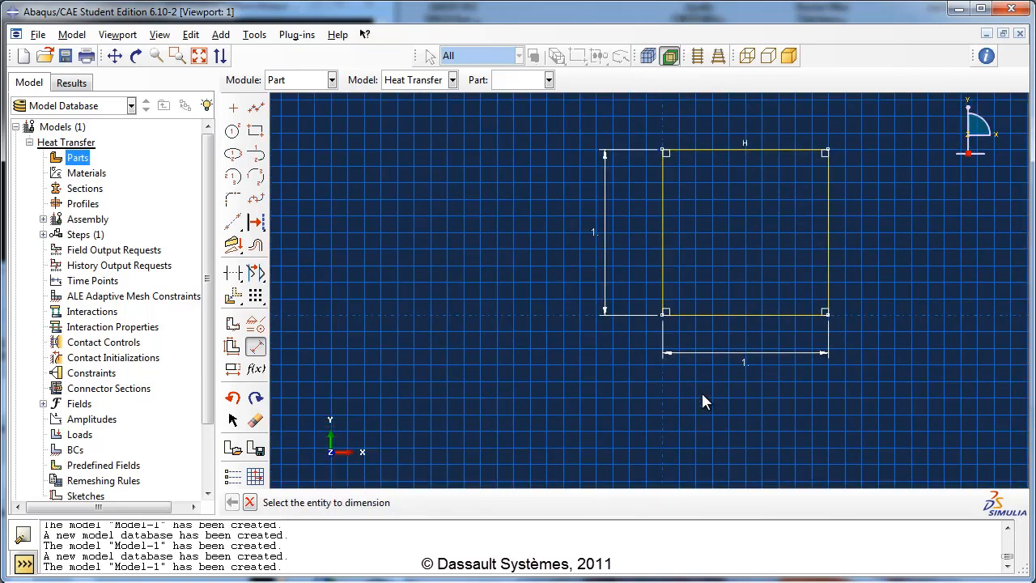
click(250, 502)
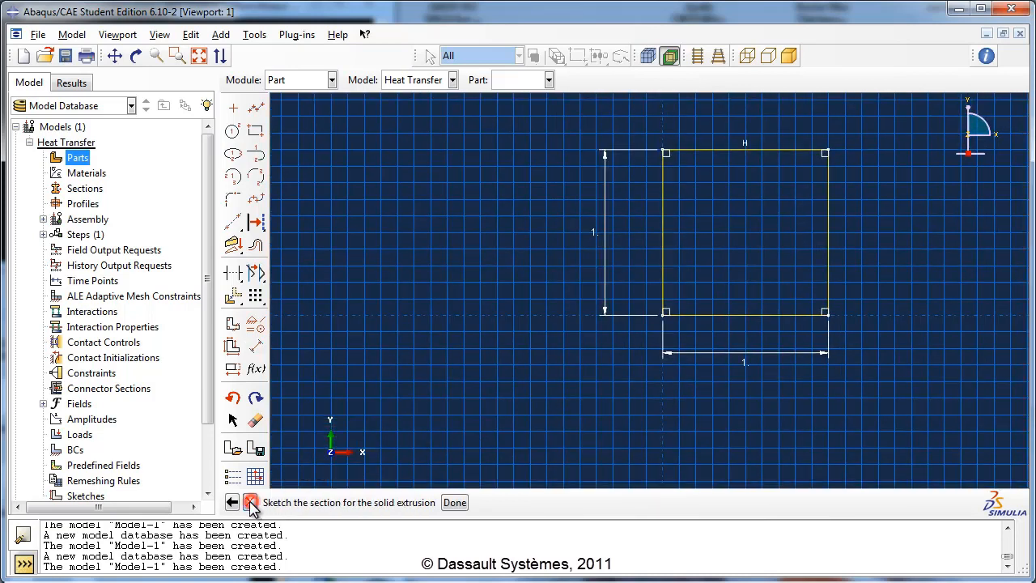
- Finish the square section sketch and extrude it to a depth of 6.0
click(448, 502)
click(472, 268)
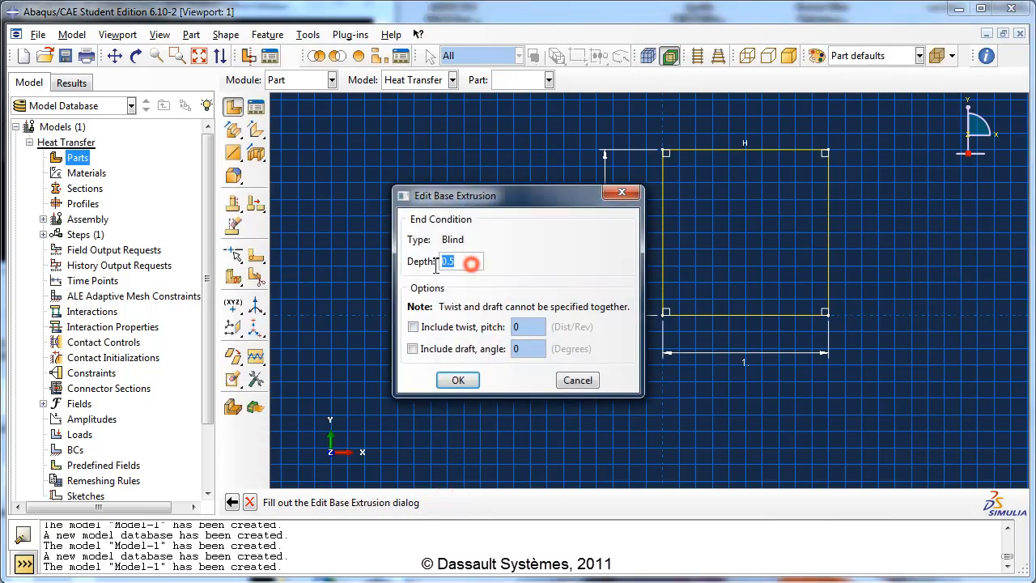
text(6)
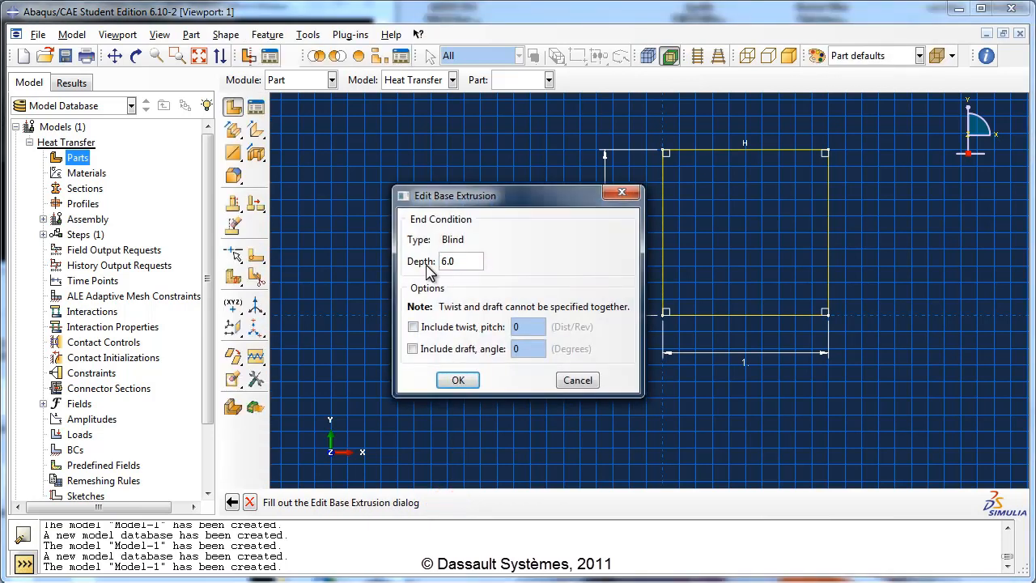
text(.0)
click(458, 379)
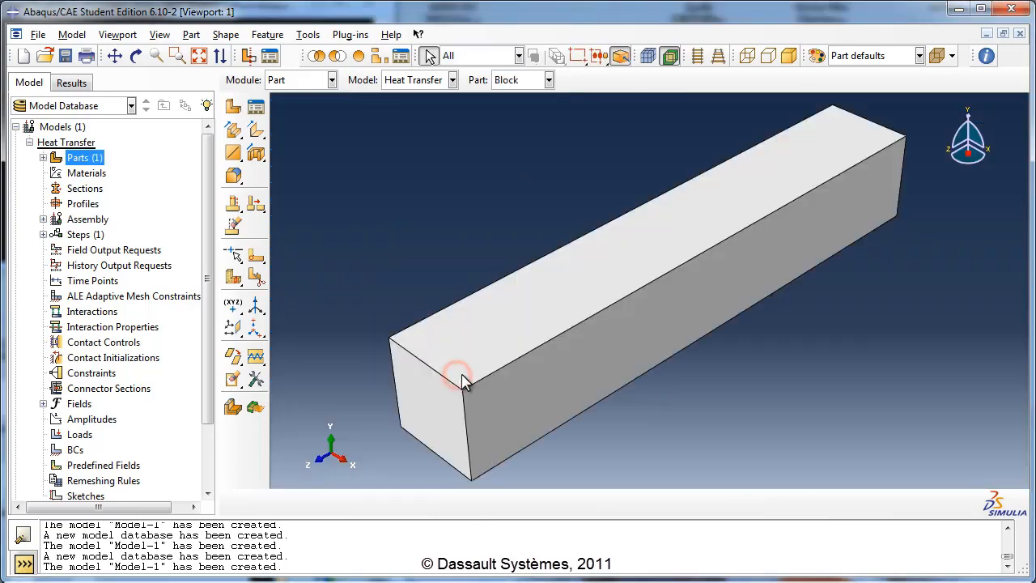
- Create a material named Copper with an isotropic thermal conductivity of 401
double_click(89, 173)
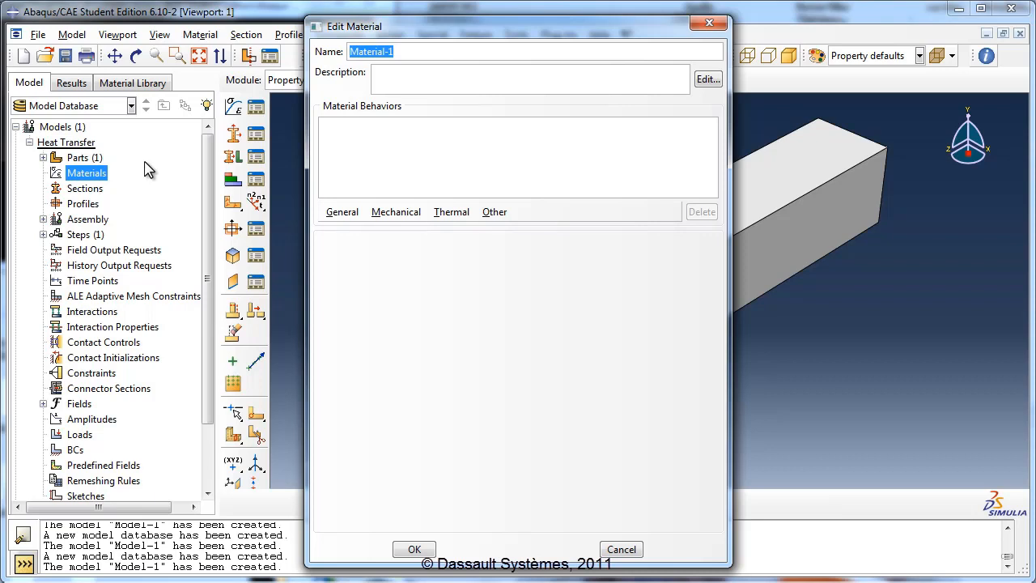
text(Copper)
click(453, 211)
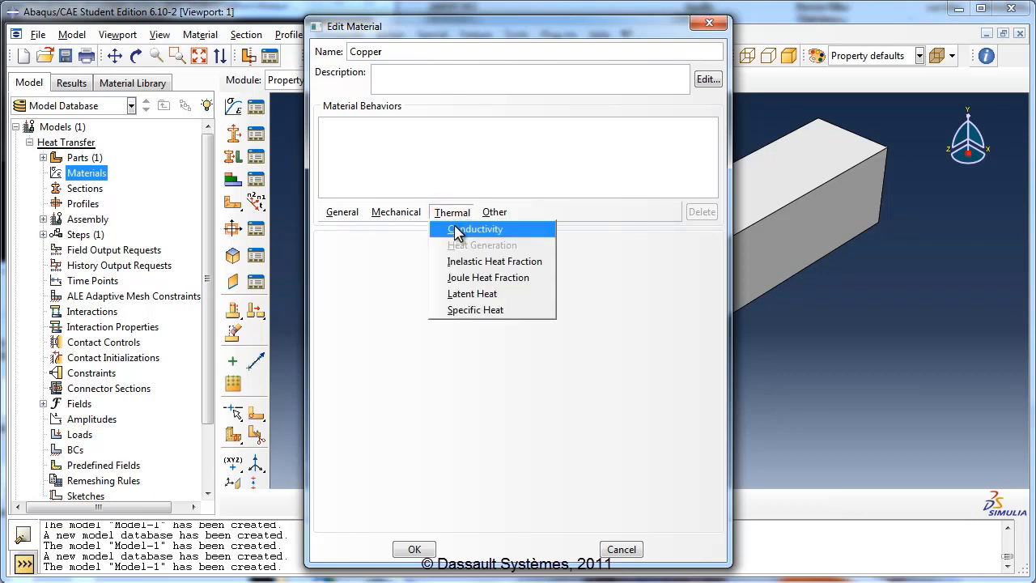
click(459, 232)
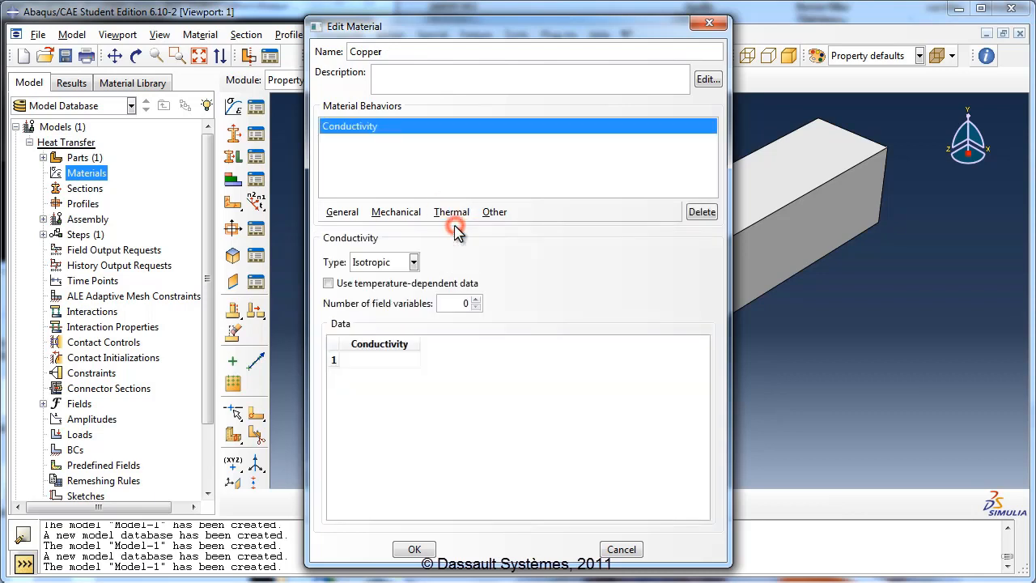
click(362, 362)
text(40)
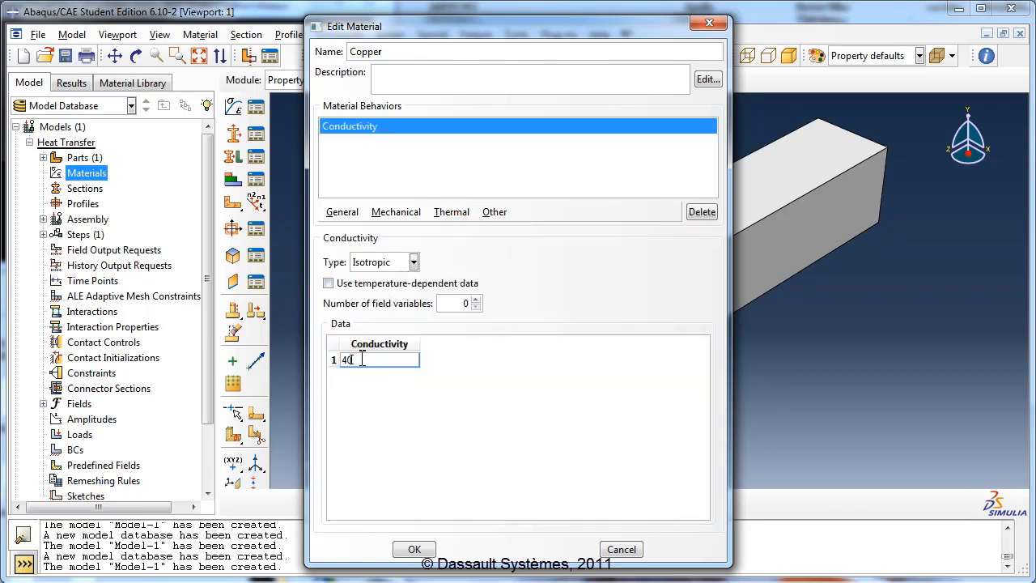
text(1)
click(416, 393)
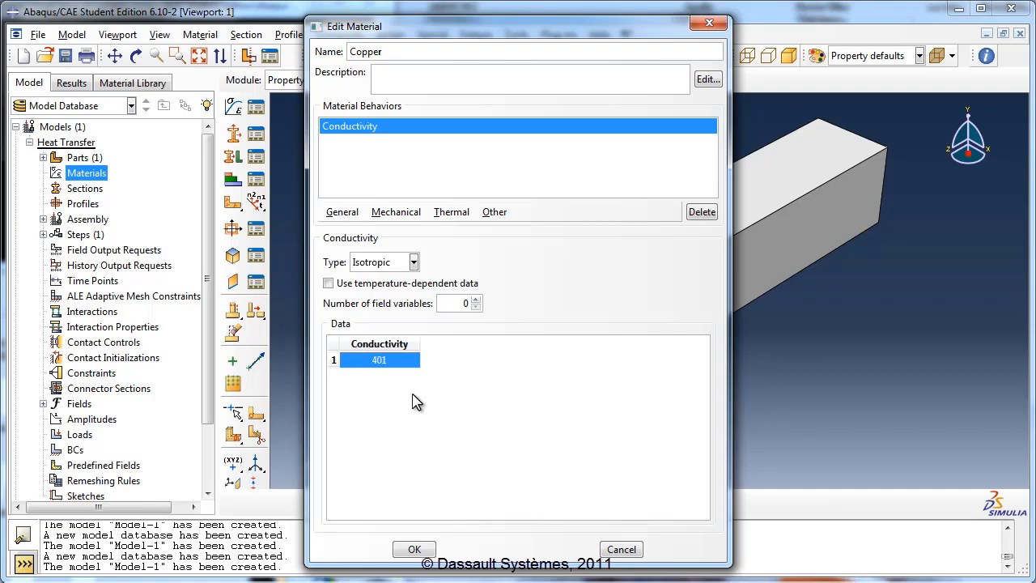
click(413, 549)
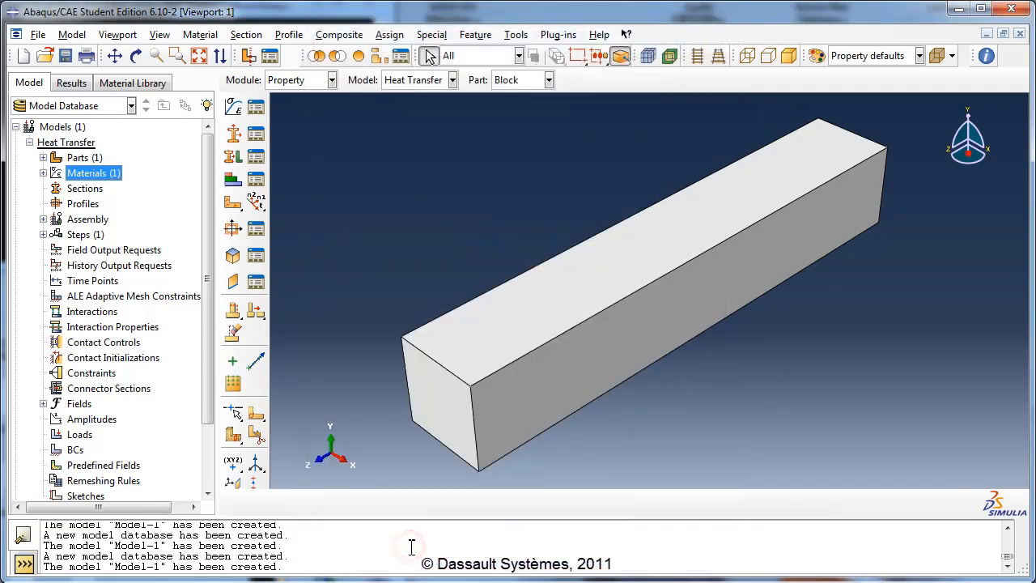
- Create a solid homogeneous section named Block Section that uses the Copper material
double_click(85, 188)
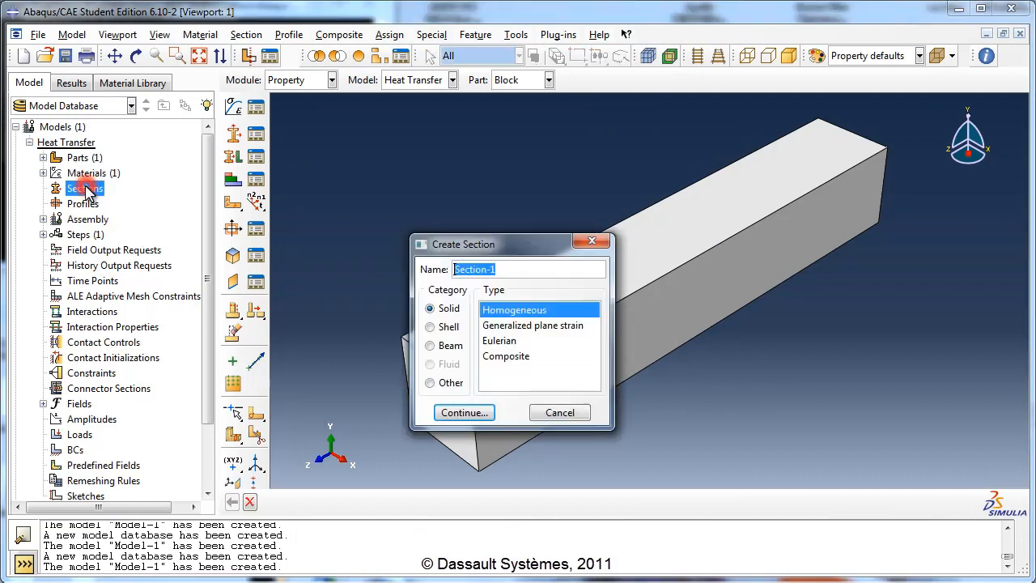
text(Block Se)
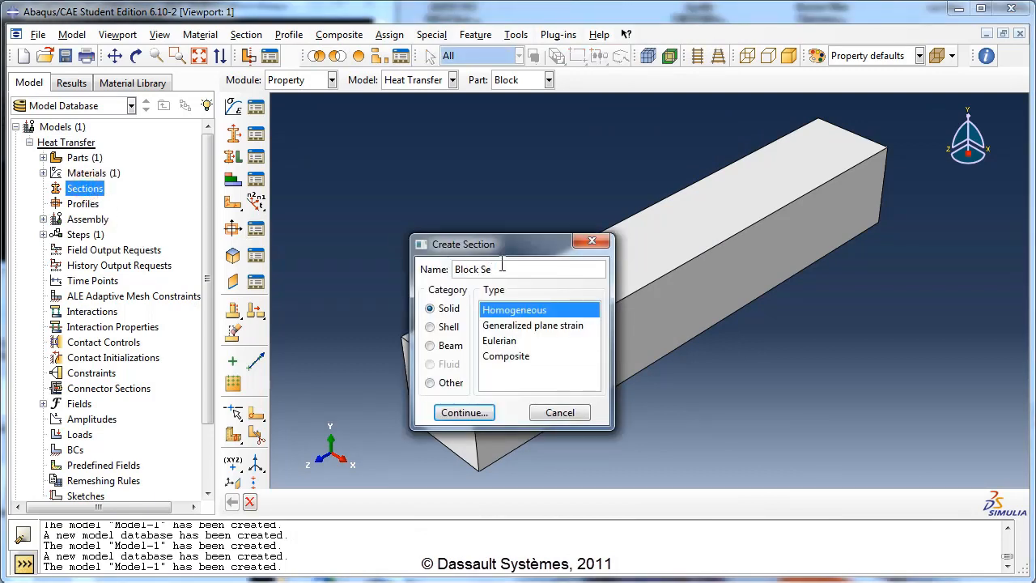
text(ction)
click(470, 412)
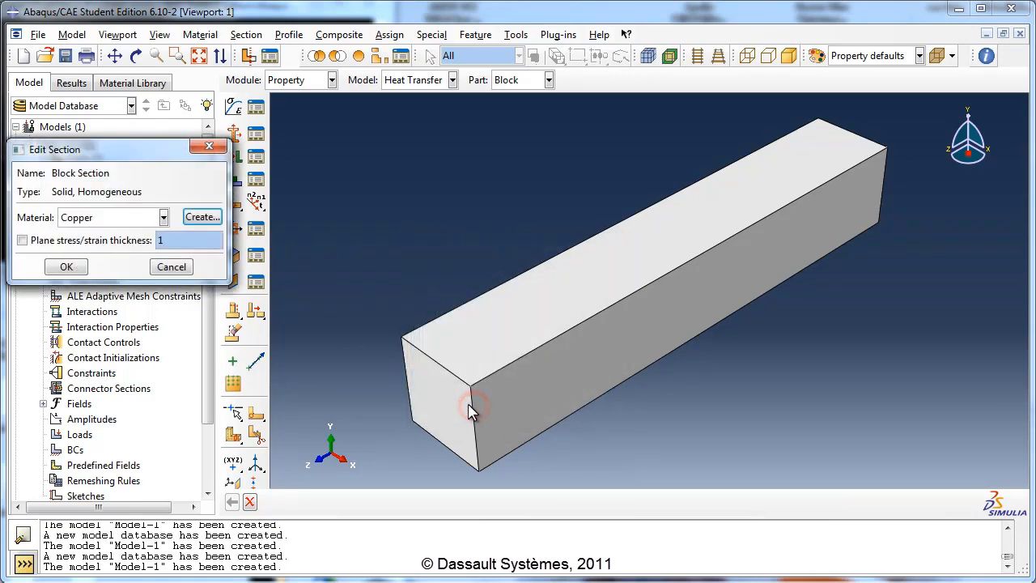
click(122, 217)
click(104, 236)
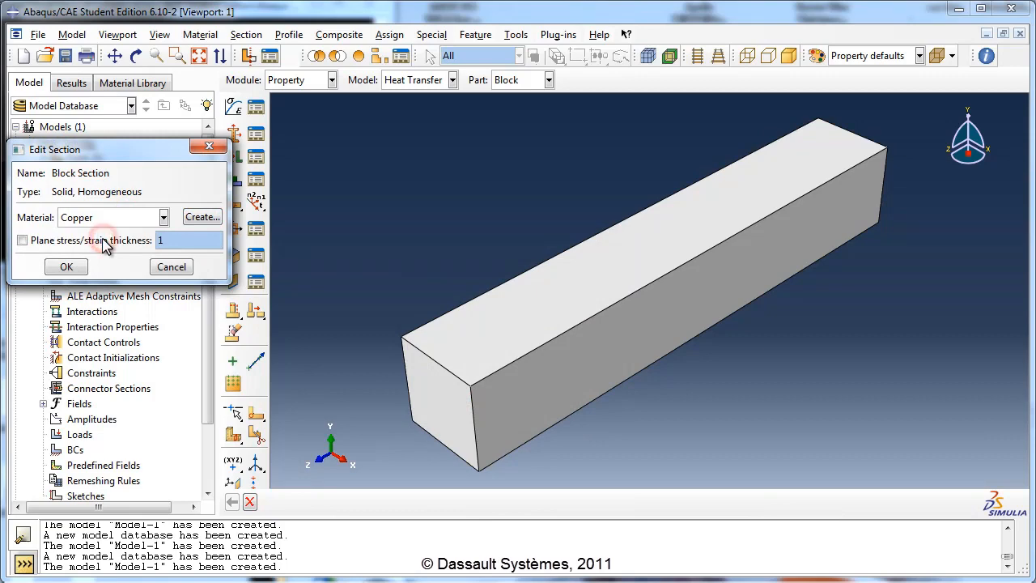
click(81, 267)
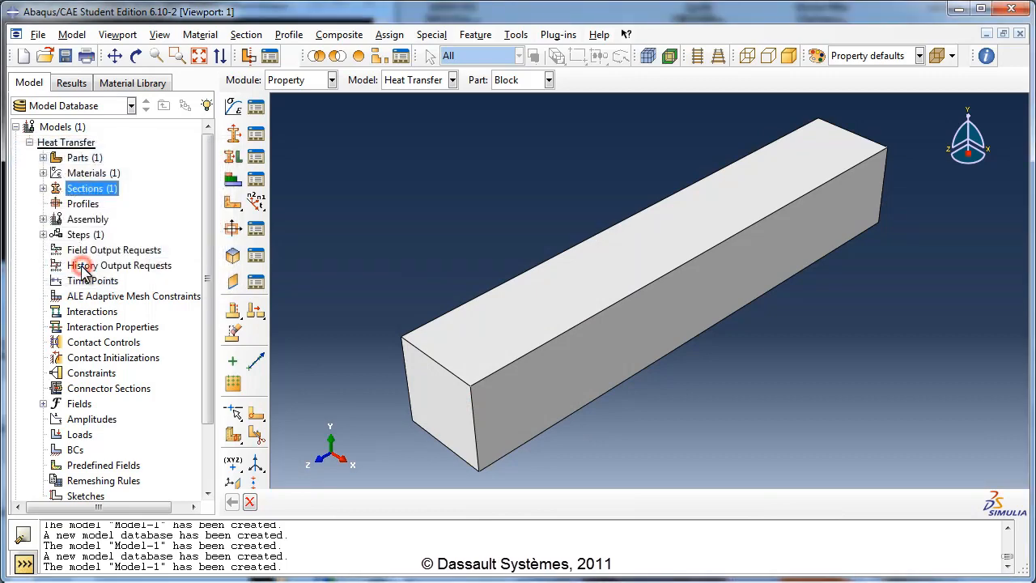
- Assign Block Section to the entire Block part
click(42, 158)
click(57, 173)
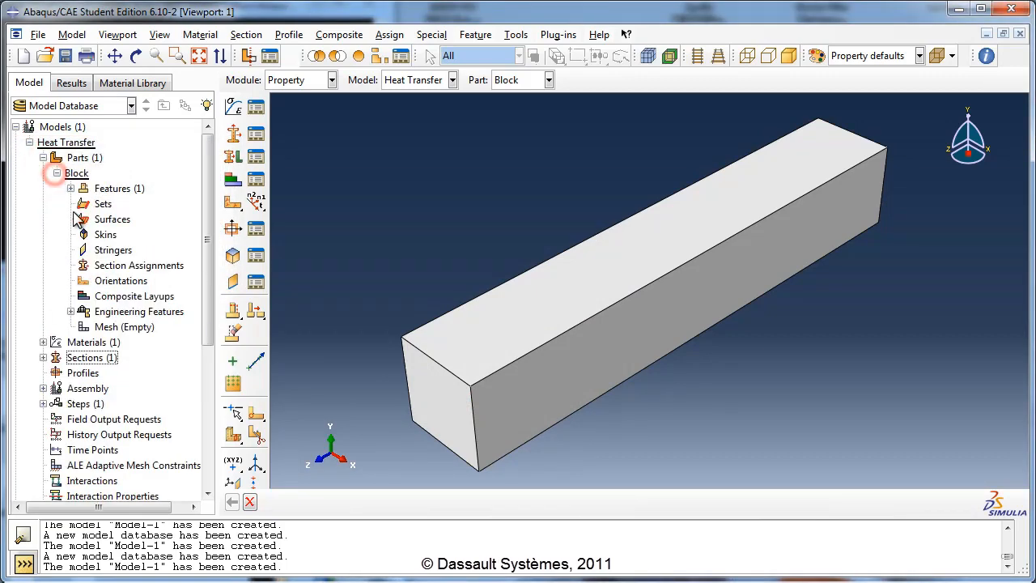
double_click(132, 267)
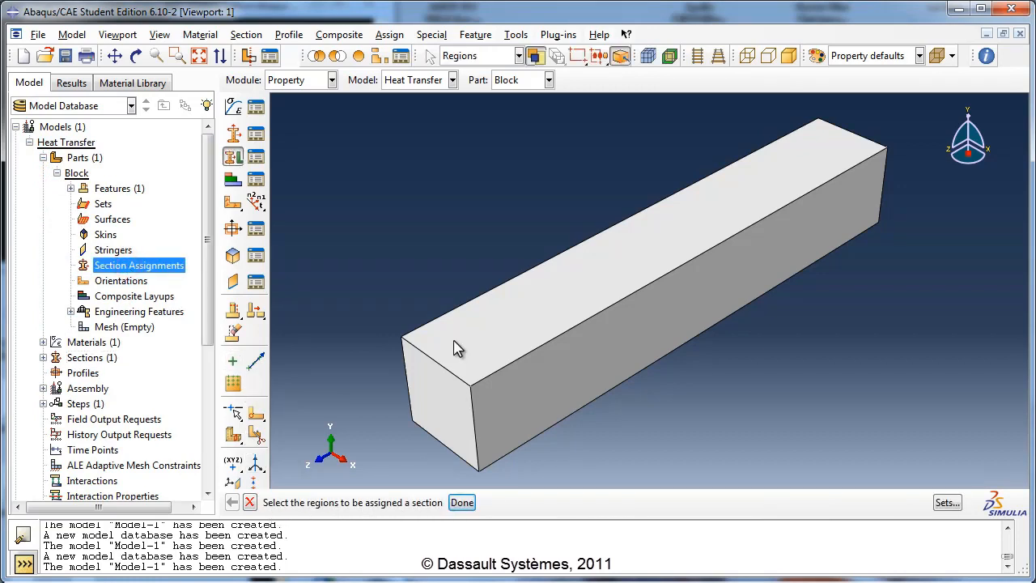
scroll(437, 227, down, 1)
drag(326, 103, 900, 462)
click(462, 502)
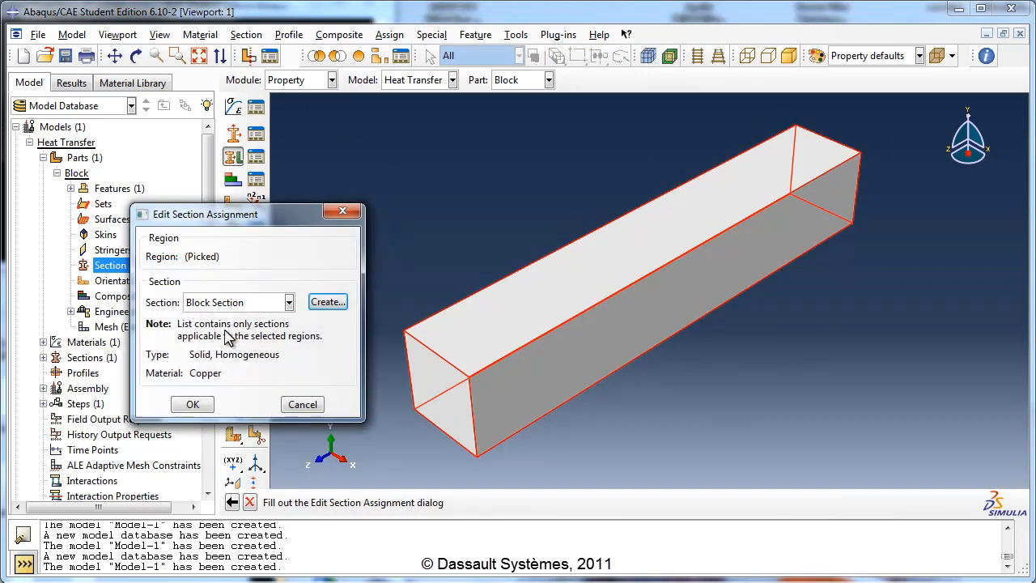
click(193, 405)
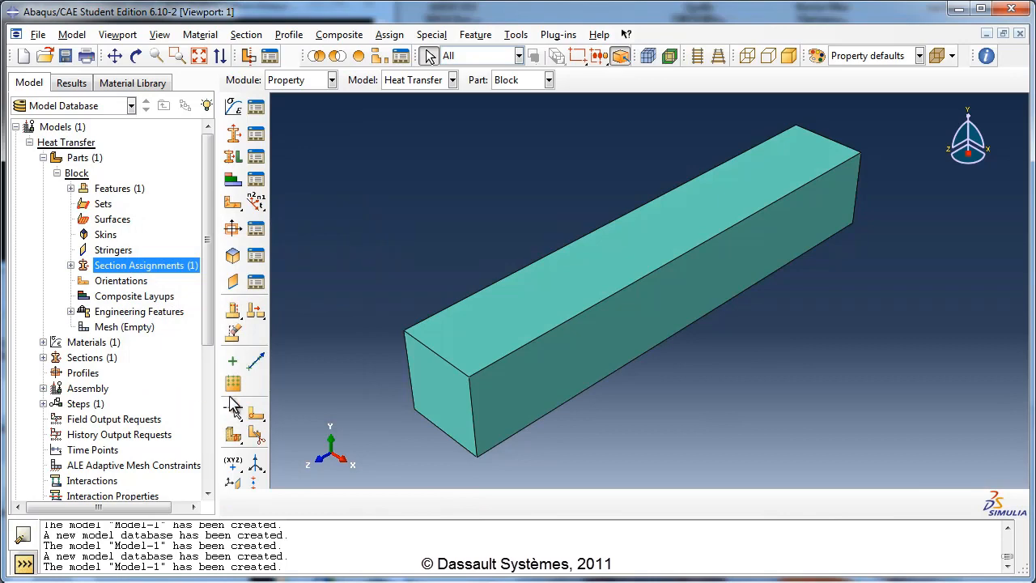
- Add a dependent instance of the Block part to the assembly
click(57, 173)
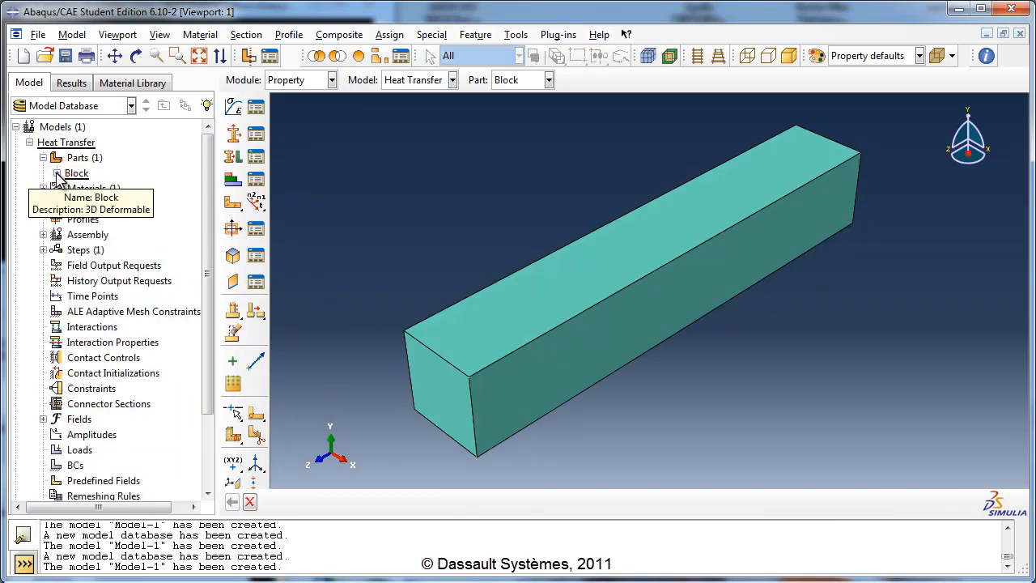
click(43, 234)
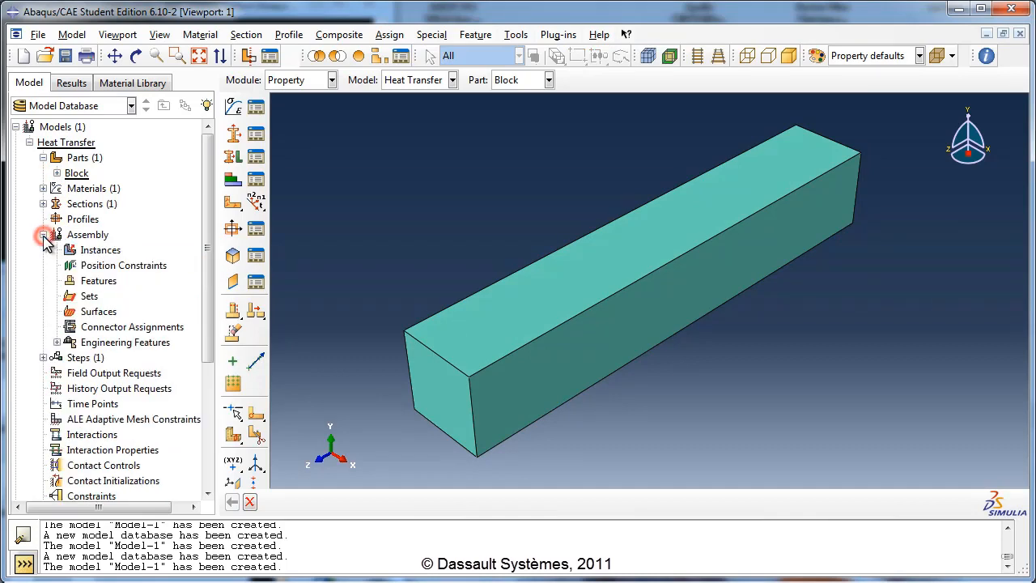
double_click(112, 253)
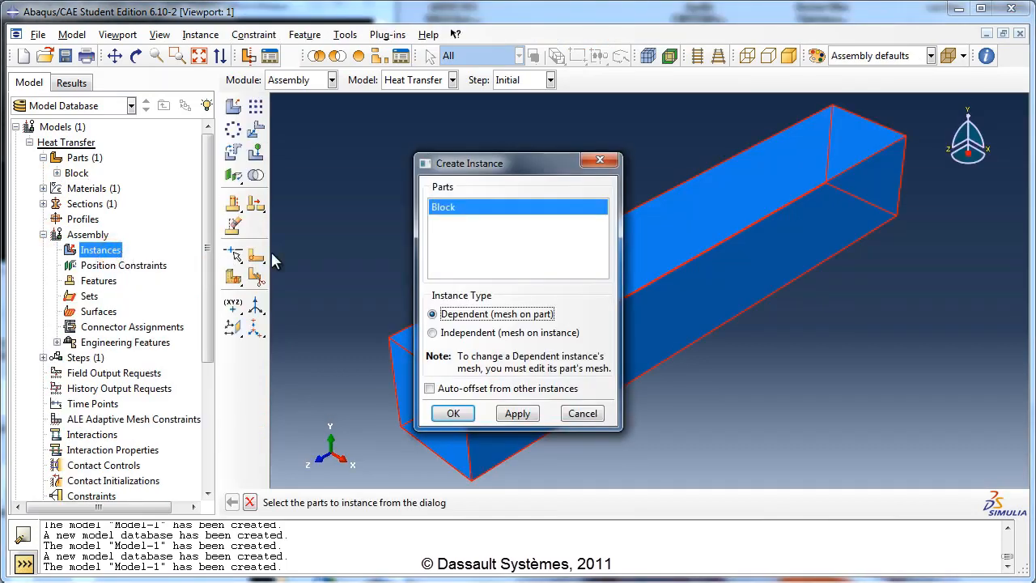
click(463, 414)
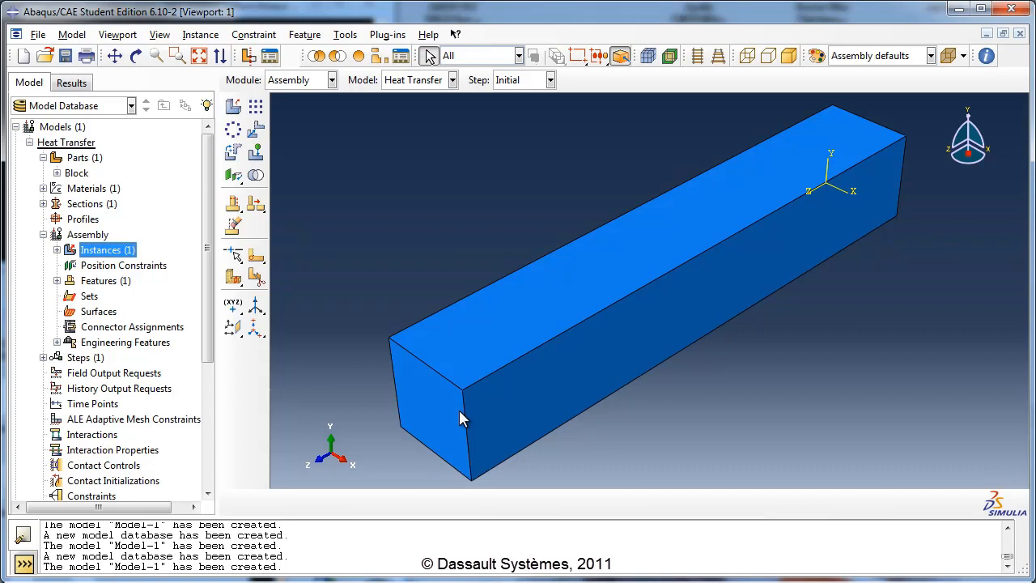
- In the Part module, create a datum plane midway between two corner points at opposite ends of the block's lower lengthwise edge
click(331, 80)
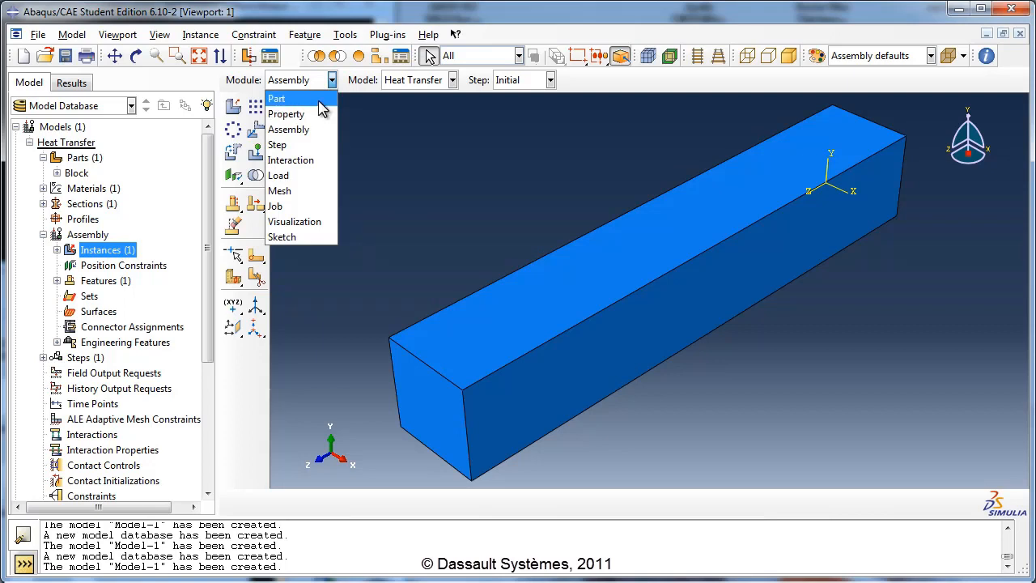
click(320, 102)
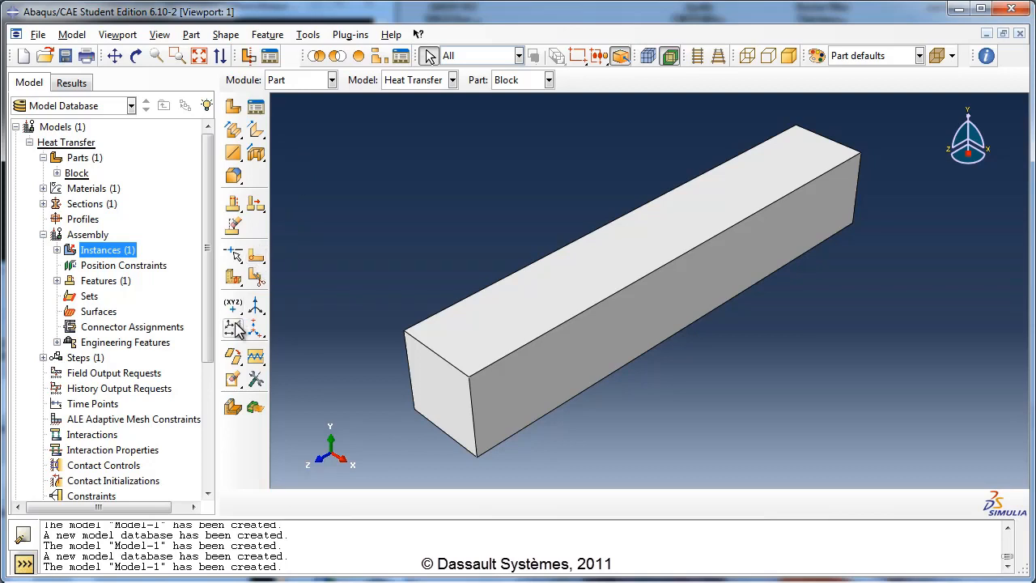
drag(233, 327, 377, 335)
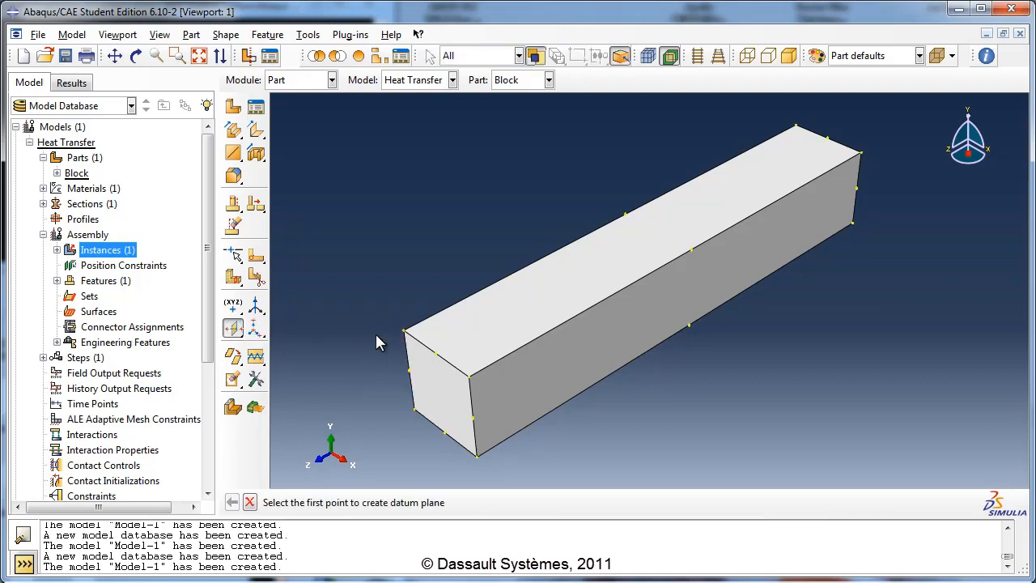
click(413, 409)
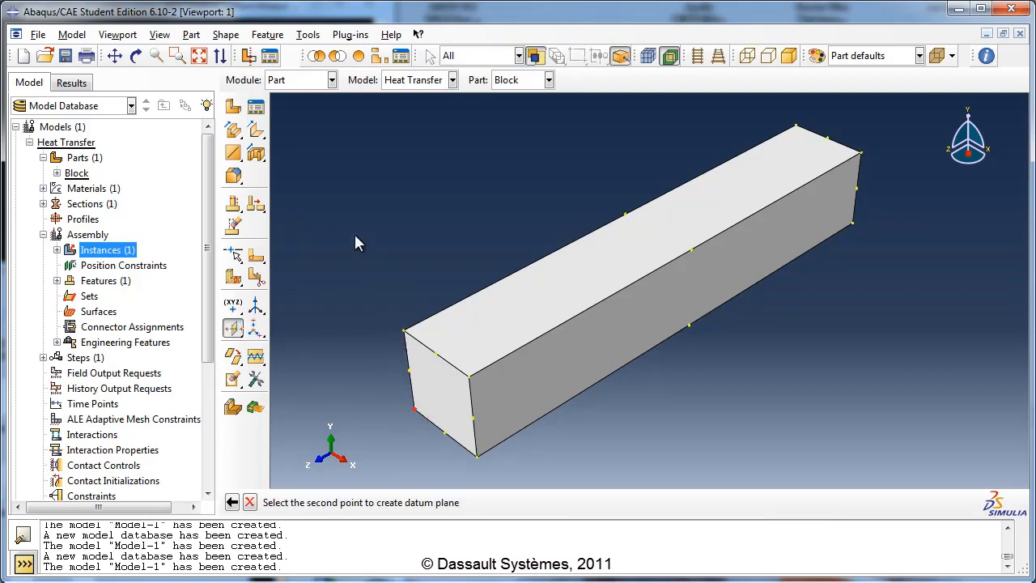
click(136, 56)
drag(547, 331, 704, 294)
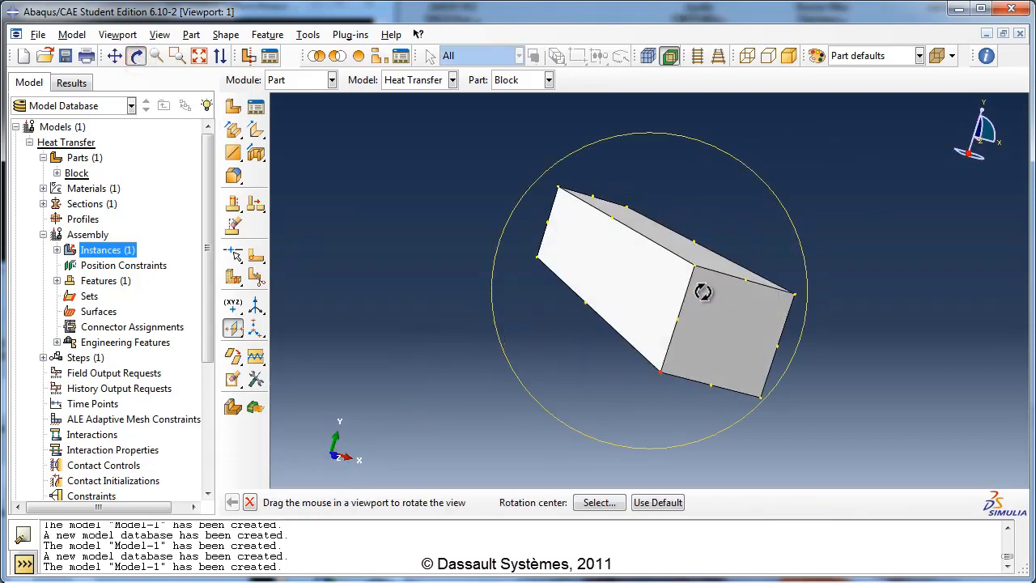
click(136, 56)
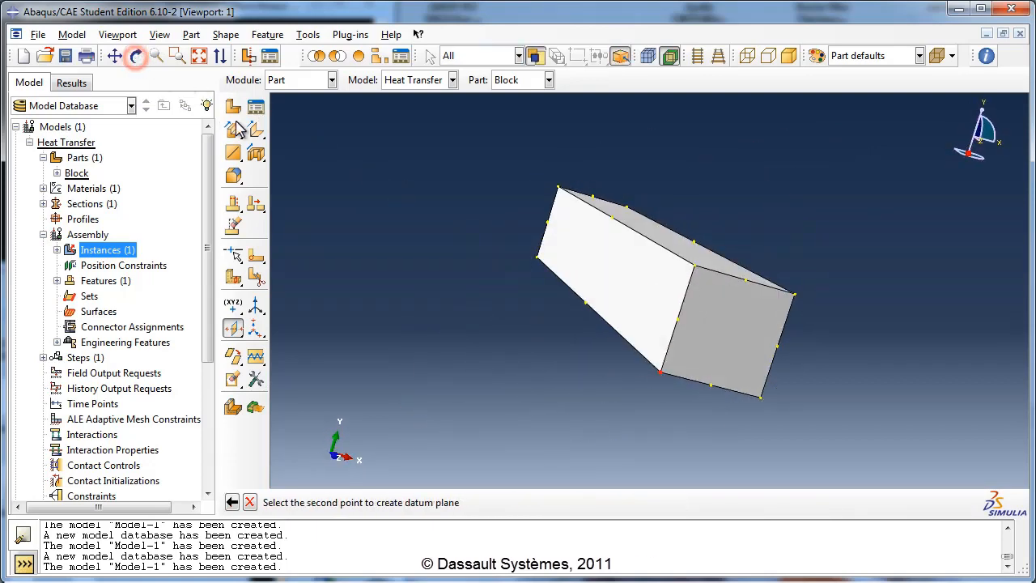
click(537, 259)
click(136, 55)
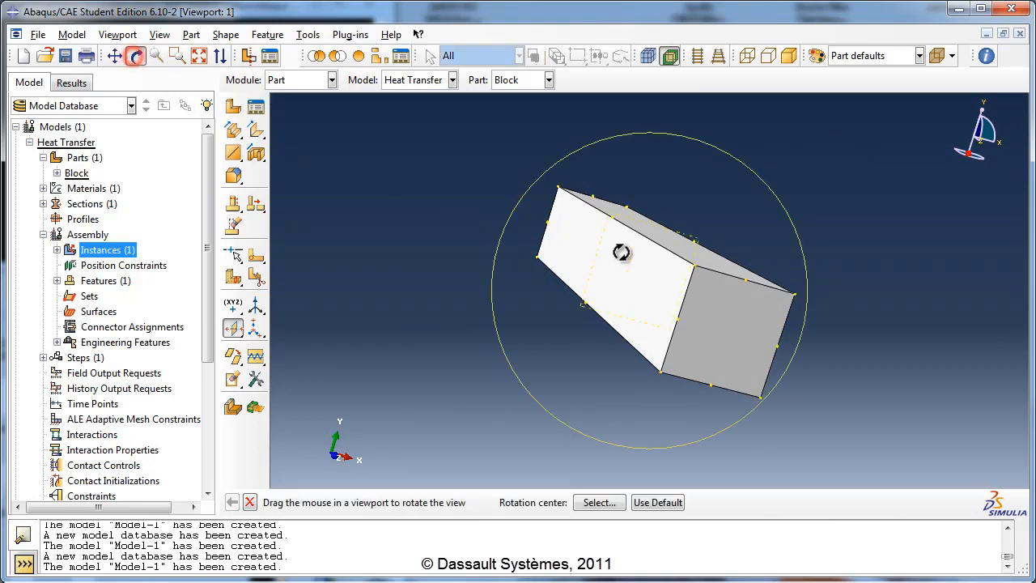
drag(620, 243, 671, 280)
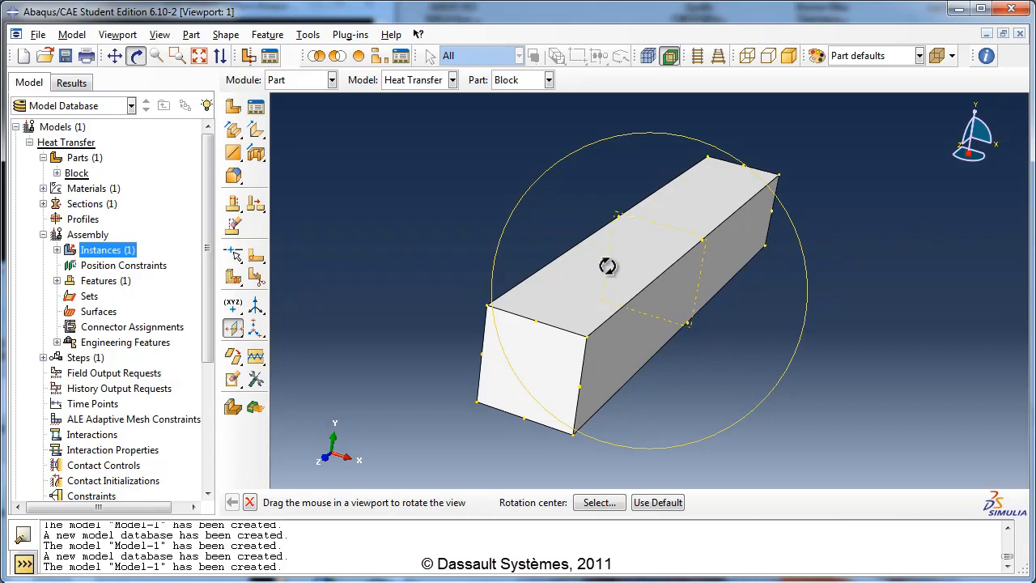
click(249, 502)
click(250, 502)
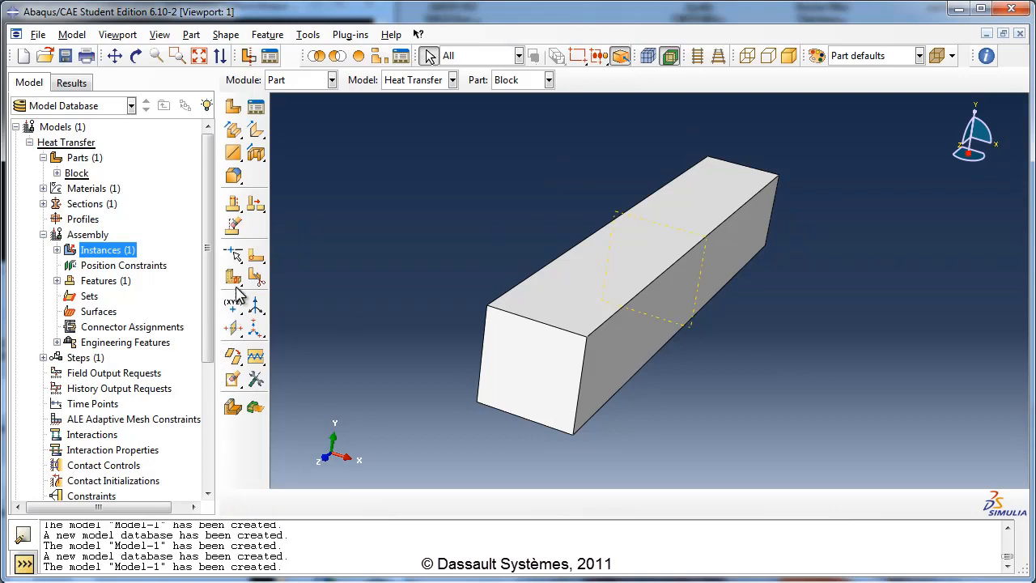
- Partition the block's cell with the mid-length datum plane and check the split from the other side
drag(237, 287, 283, 286)
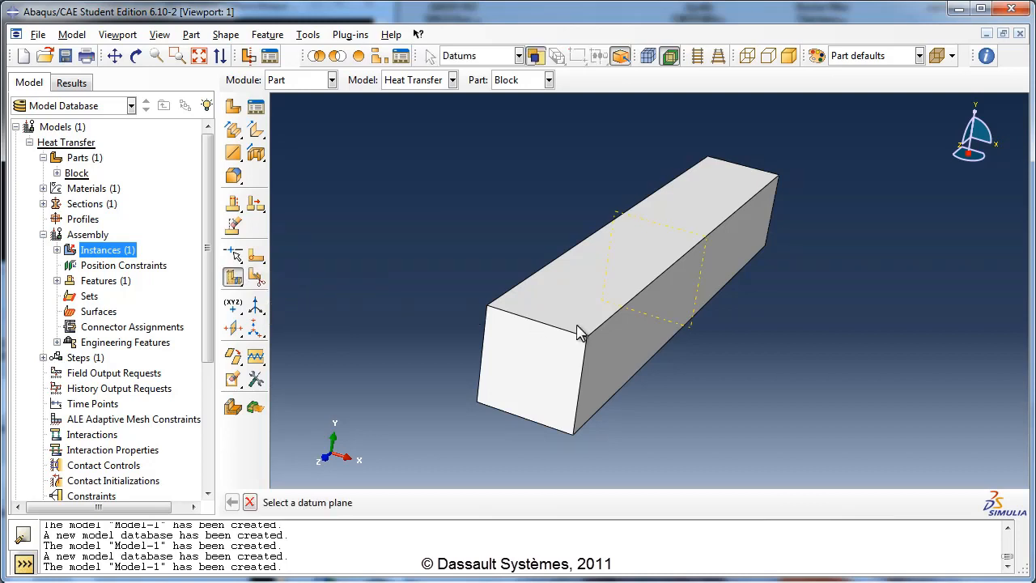
click(690, 328)
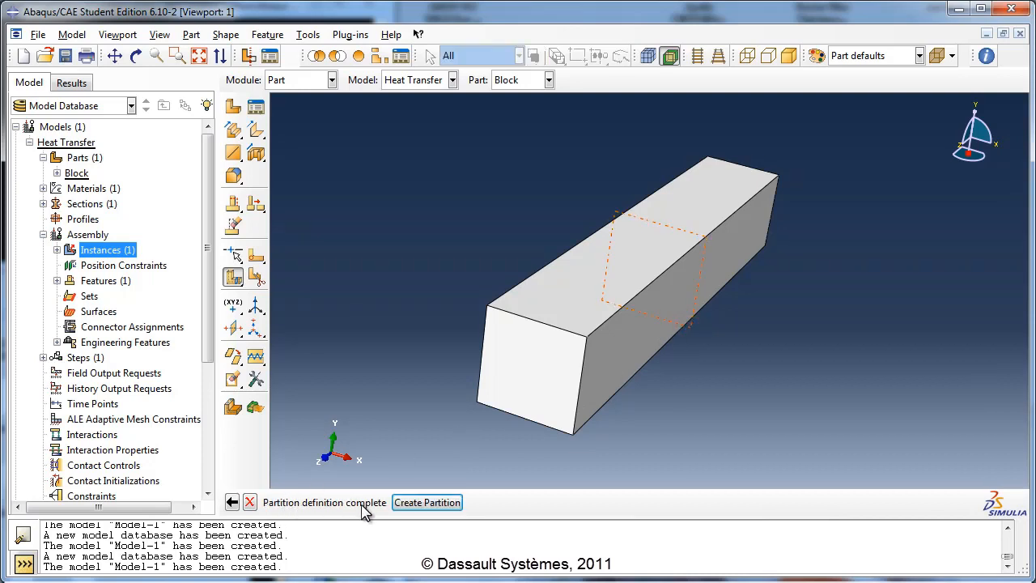
click(425, 508)
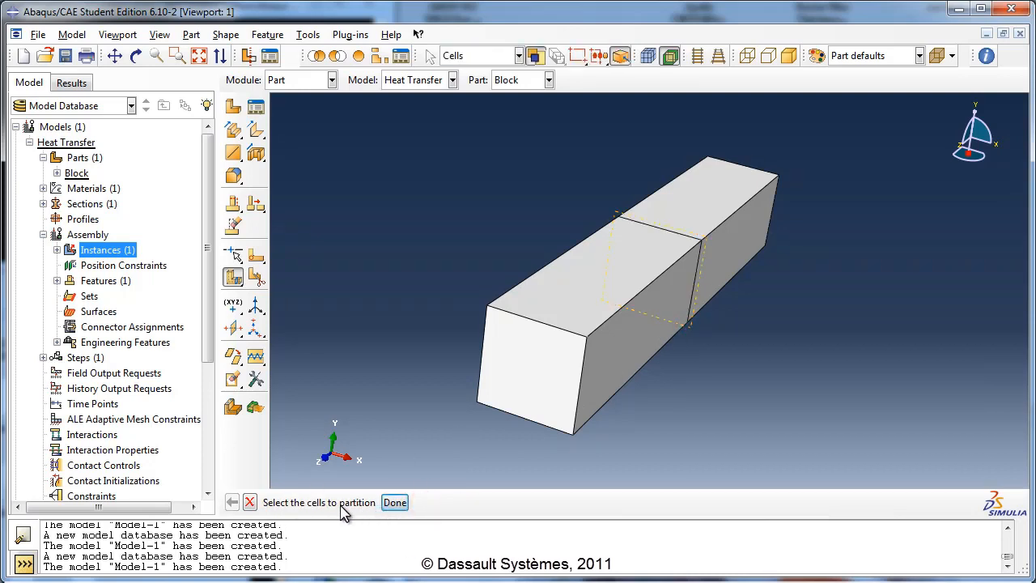
click(384, 504)
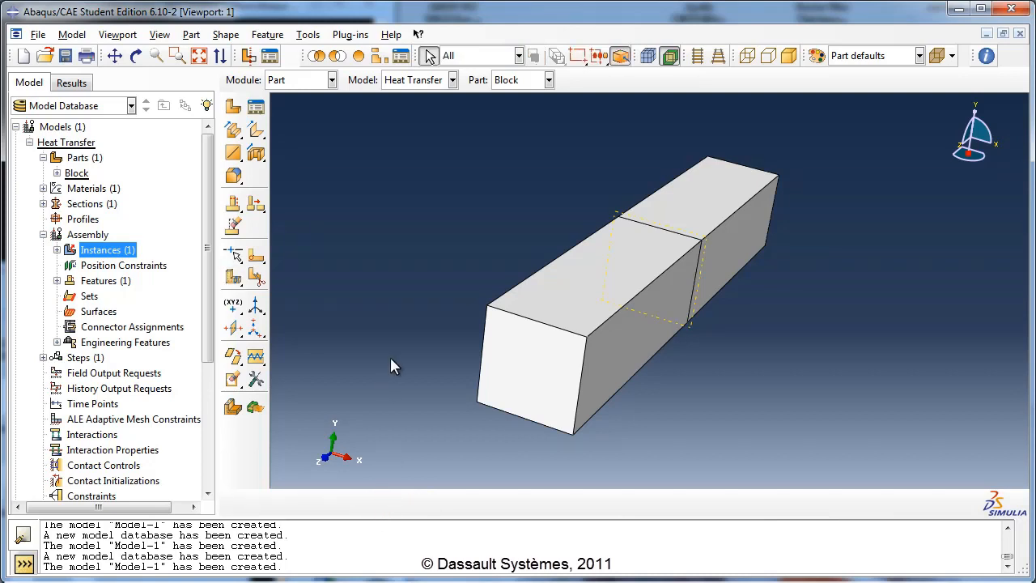
click(669, 225)
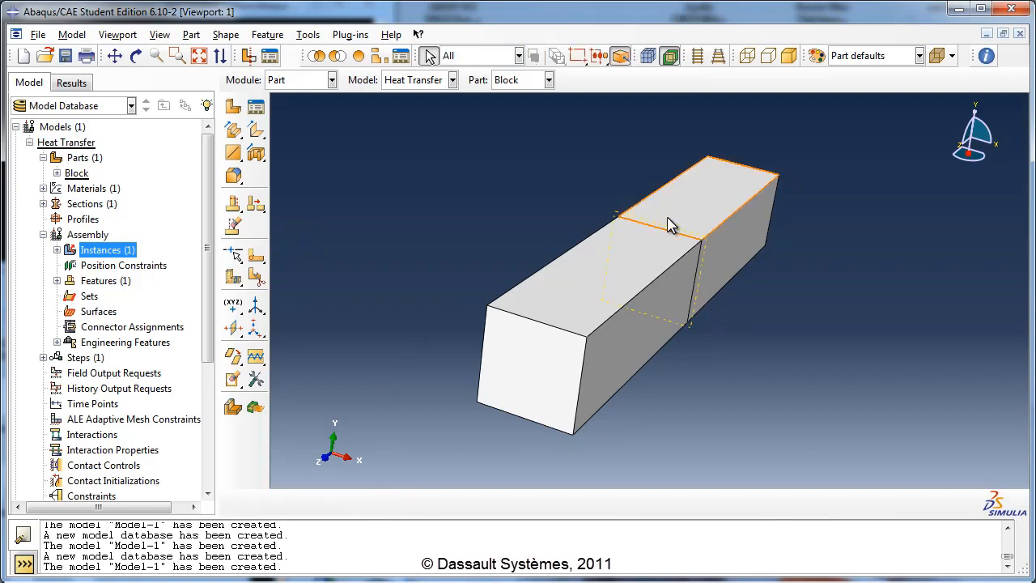
click(136, 55)
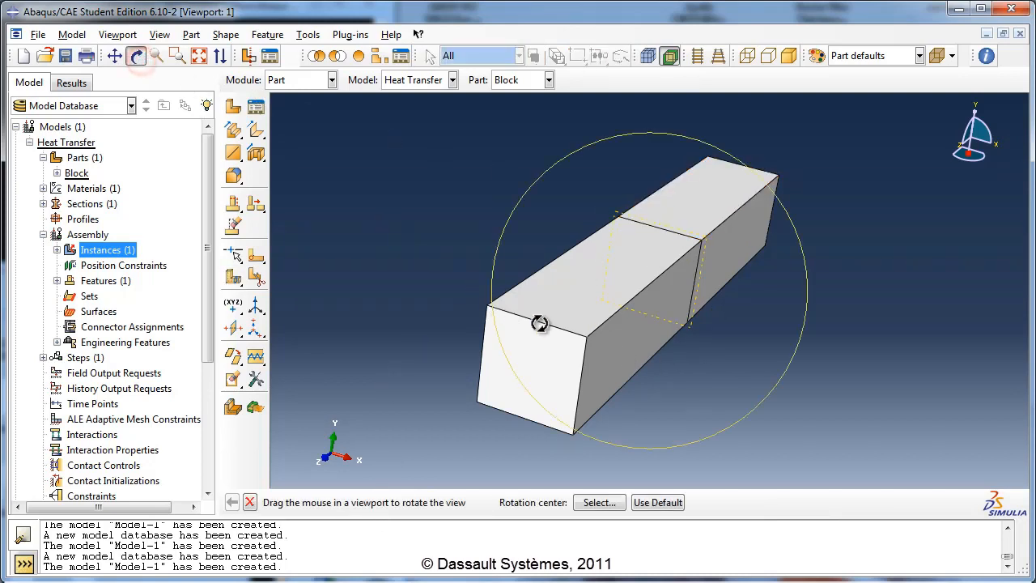
drag(546, 325, 705, 331)
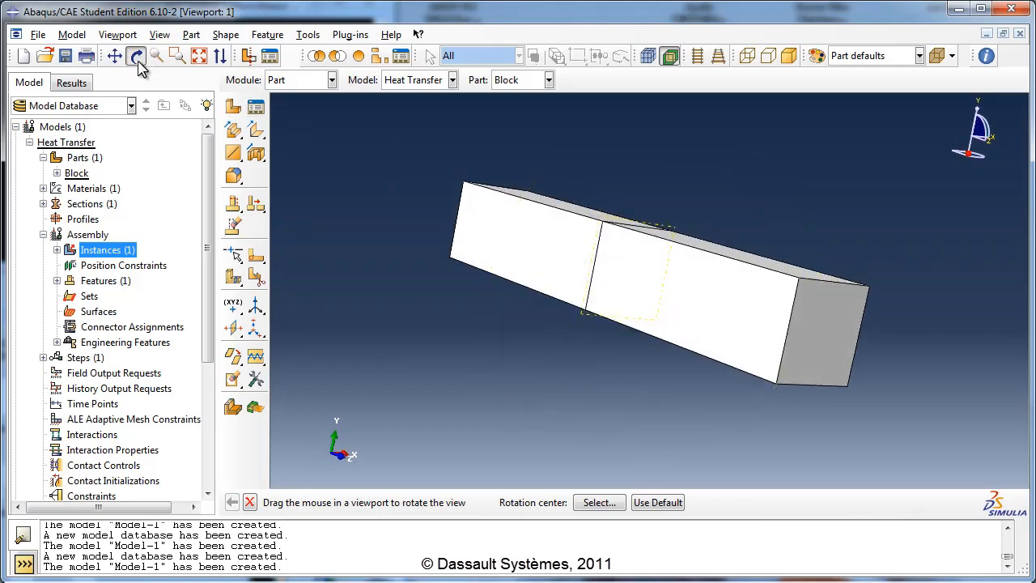
click(138, 59)
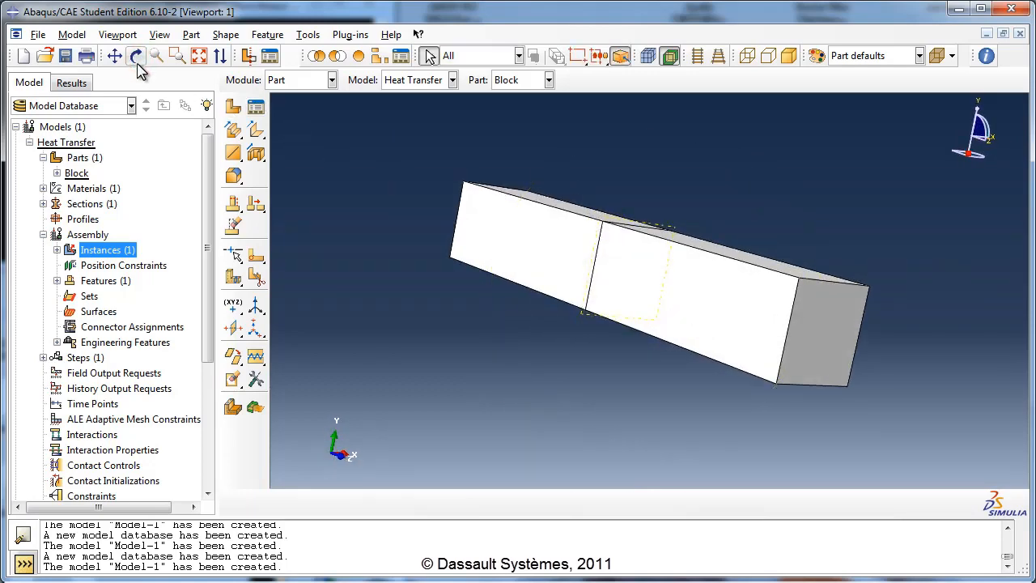
- Create a general Heat transfer step named Heating Step after the Initial step
double_click(82, 359)
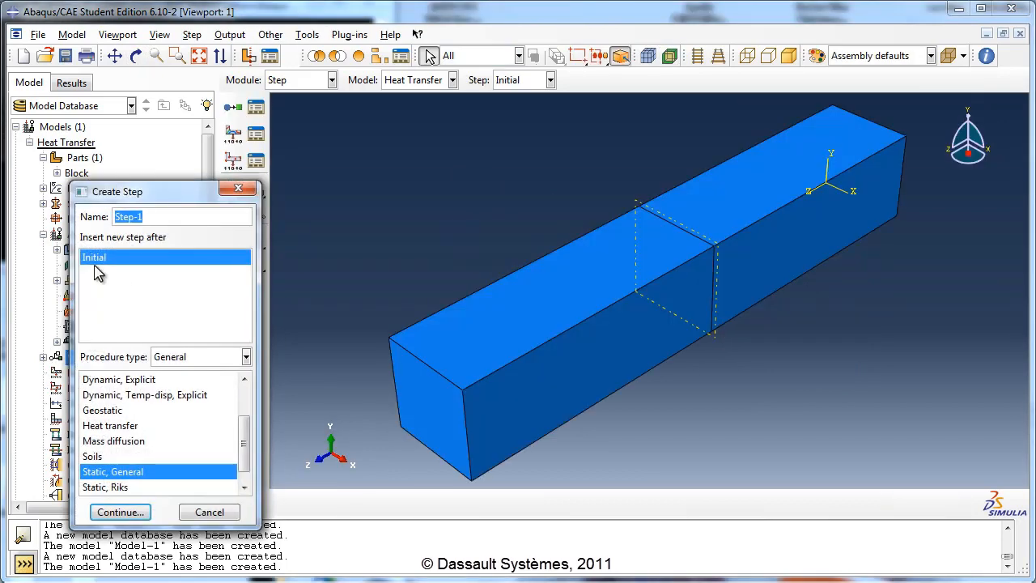
double_click(152, 216)
text(H)
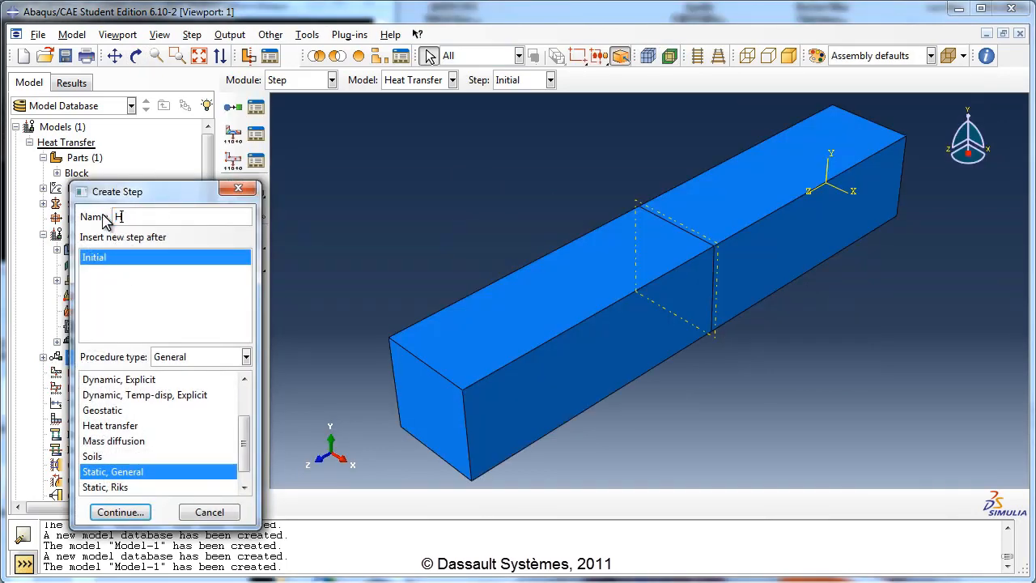
text(eating Step)
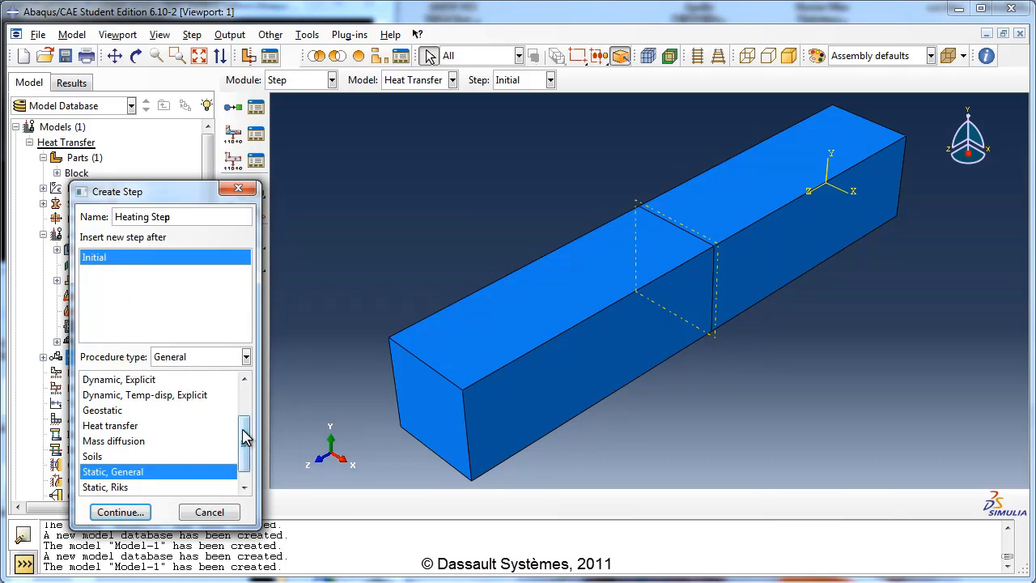
click(135, 425)
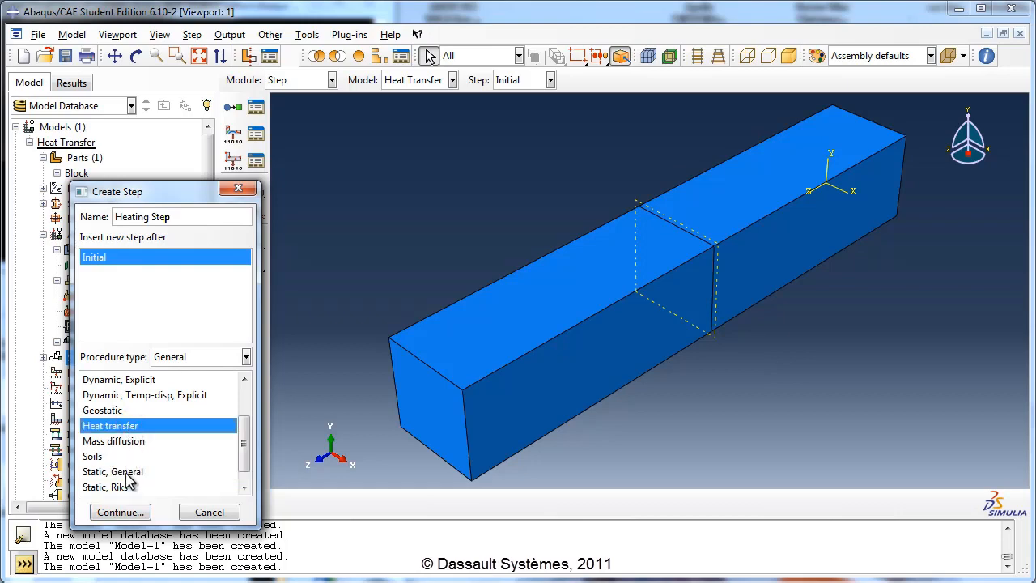
click(128, 513)
- Enter the description "Apply heat in this step" for Heating Step and set its response to Steady-state
click(389, 142)
text(Ap)
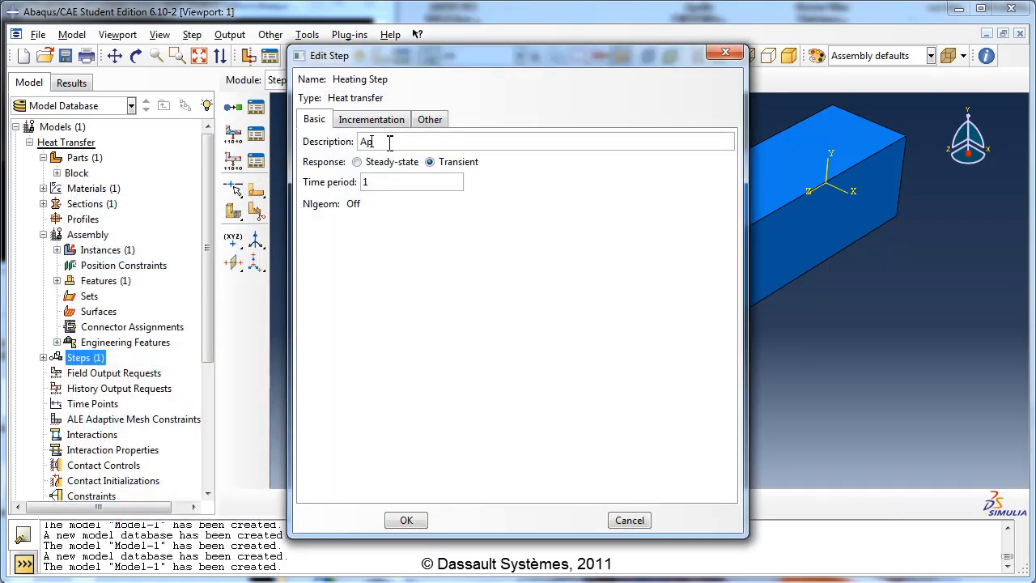
text(ply heat in this)
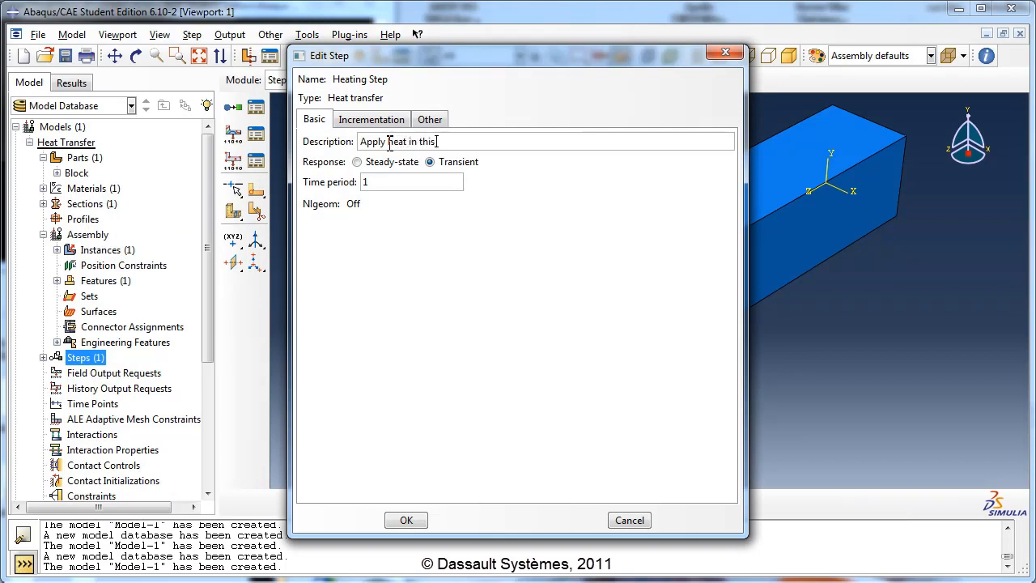
text( step)
click(390, 165)
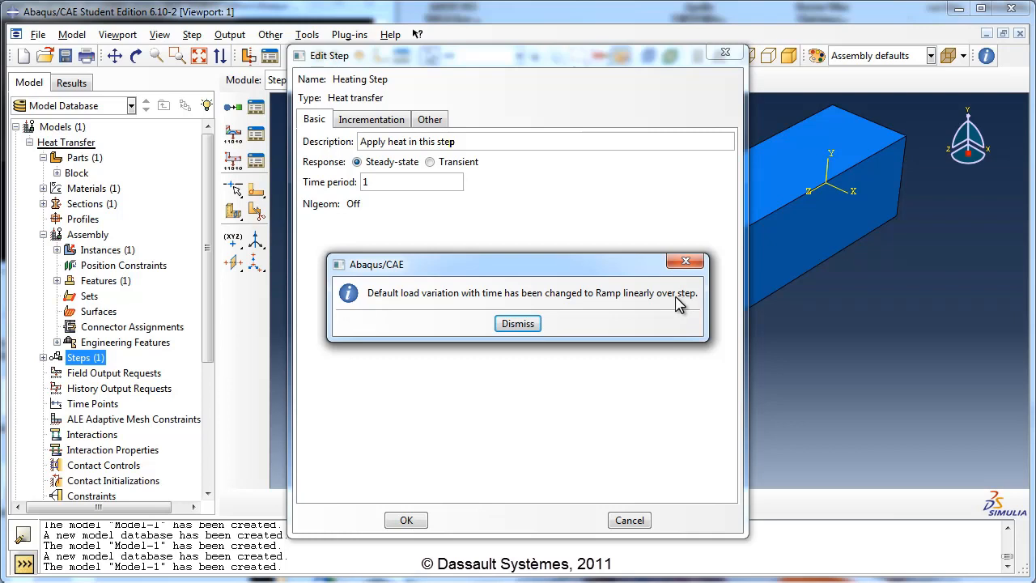
click(512, 325)
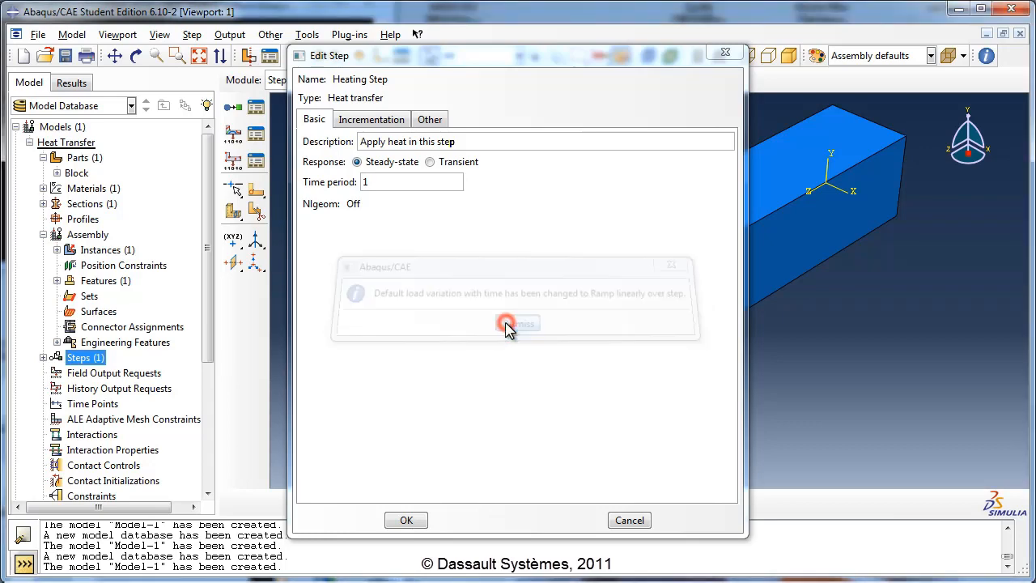
- Switch the step's response to Transient and back to Steady-state, dismissing the load variation notices
click(442, 162)
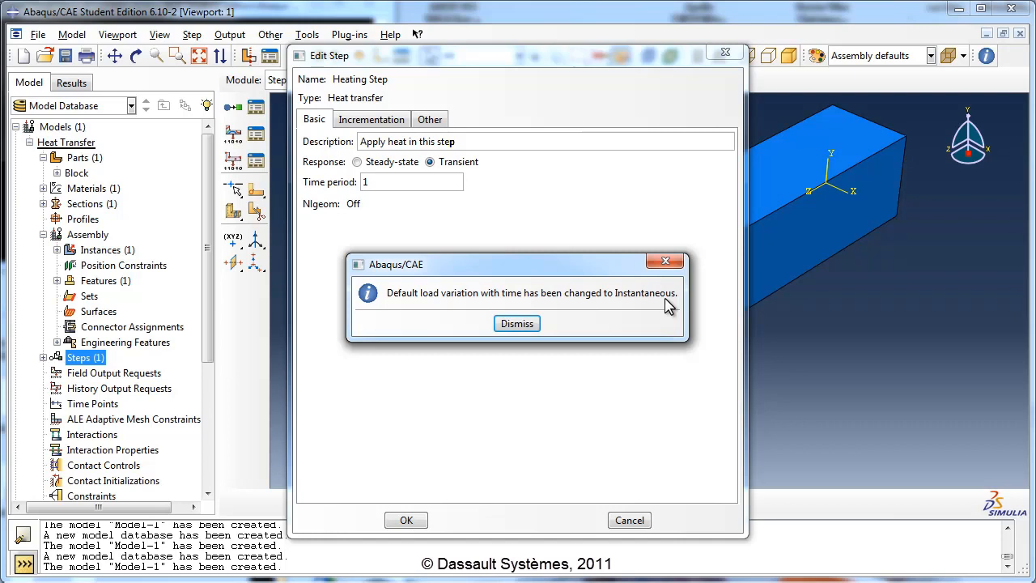
click(522, 324)
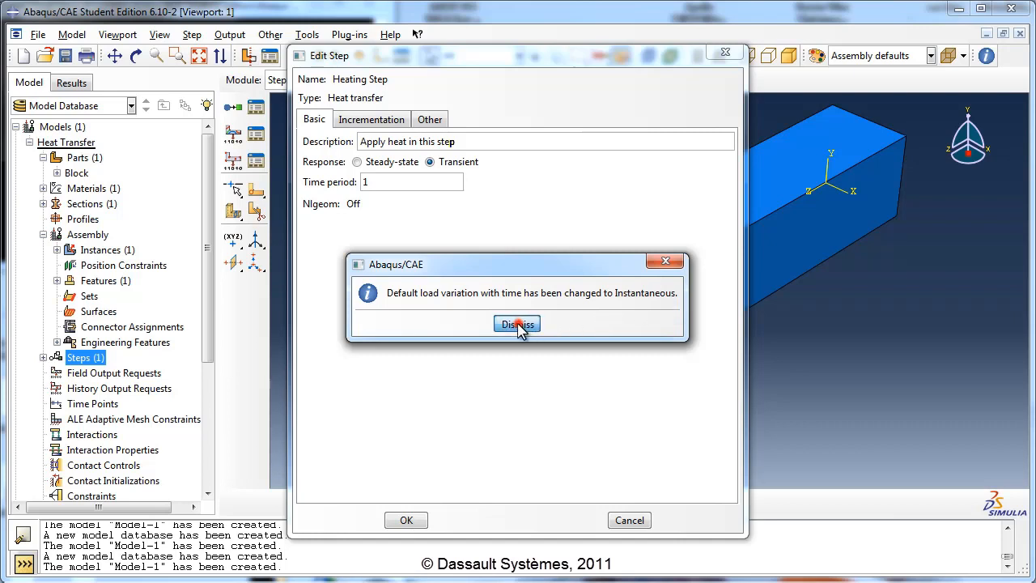
click(394, 161)
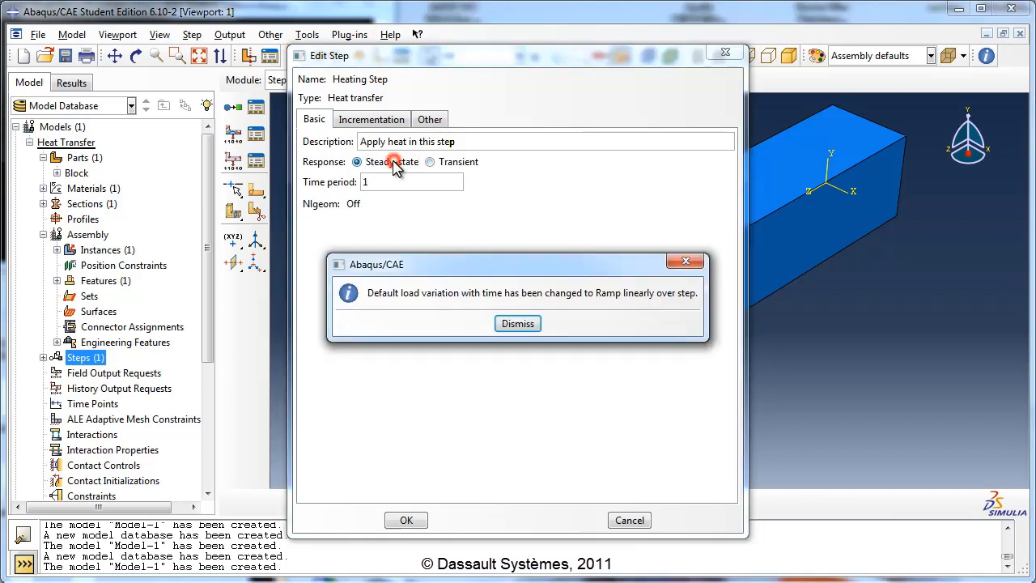
click(523, 327)
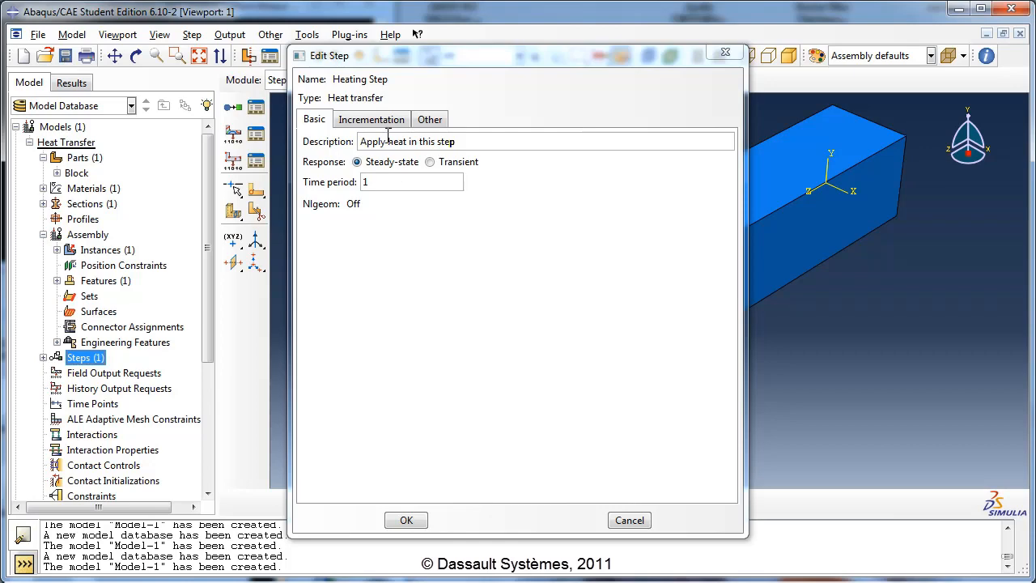
- Review the default load variation with time, save the steady-state Heating Step and check it among the model's steps
click(429, 121)
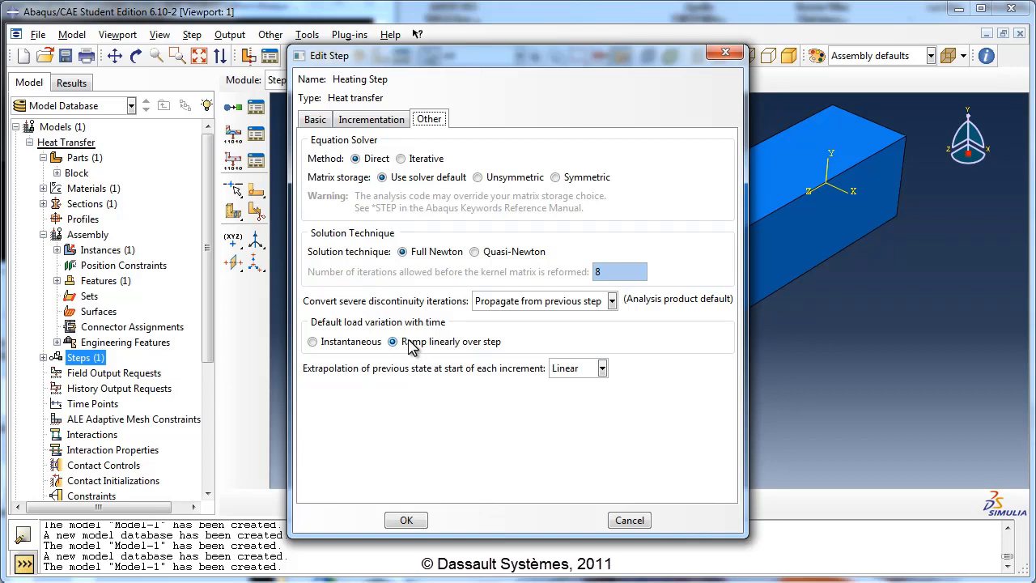
click(315, 120)
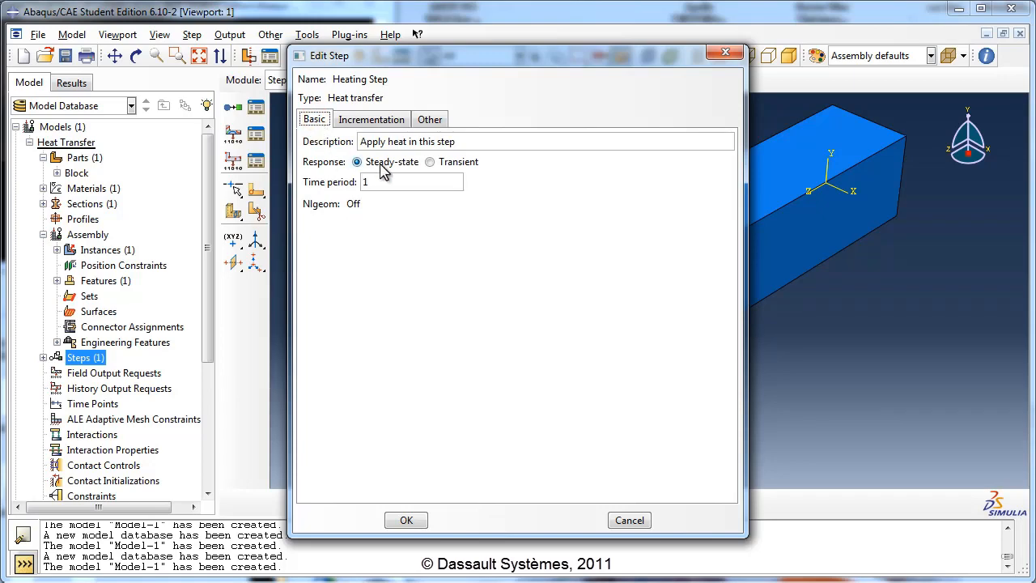
click(406, 521)
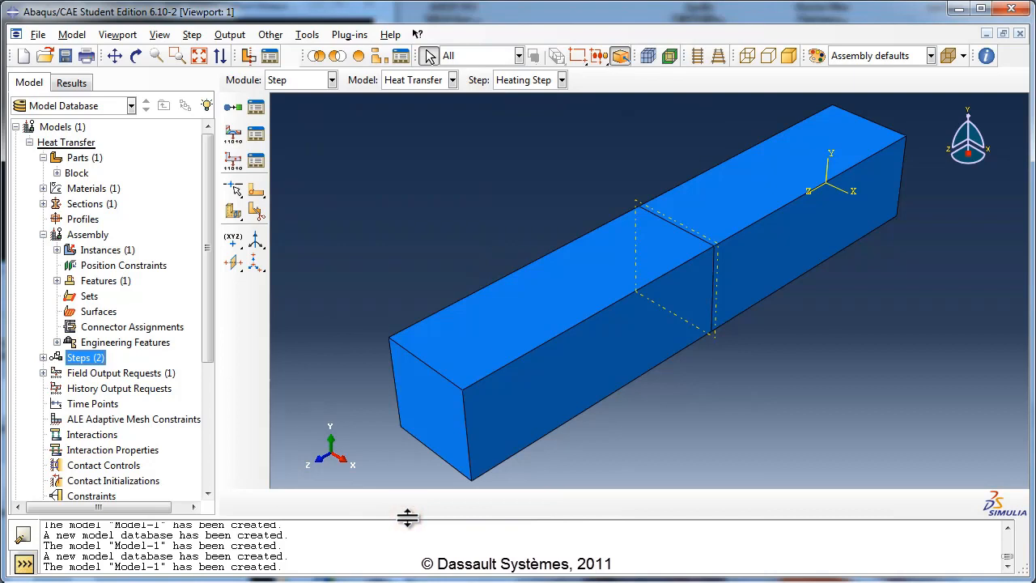
click(43, 357)
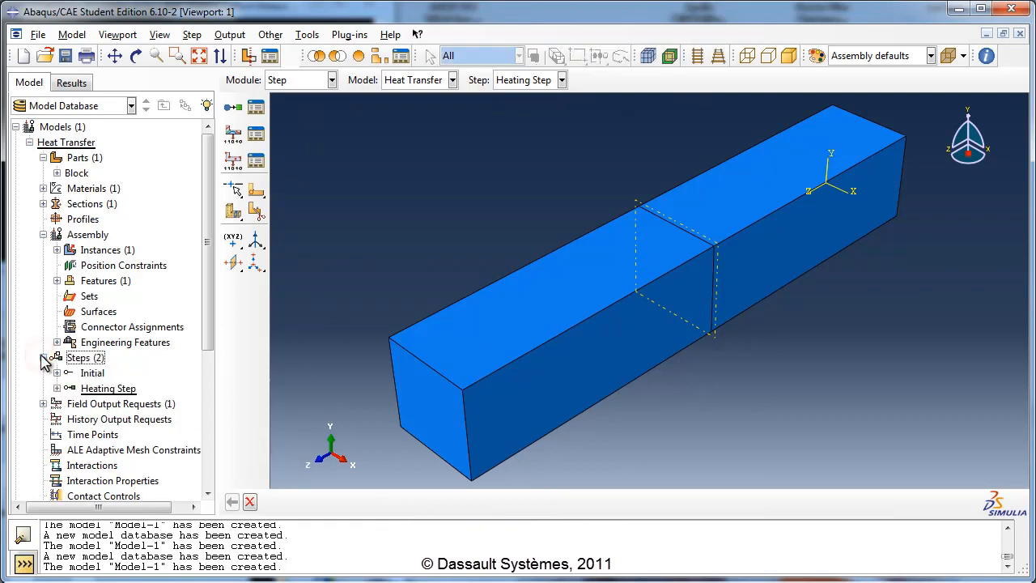
click(43, 357)
- Start a Temperature boundary condition named Const Temp Surf 1 in the Heating Step
drag(208, 324, 204, 427)
click(77, 390)
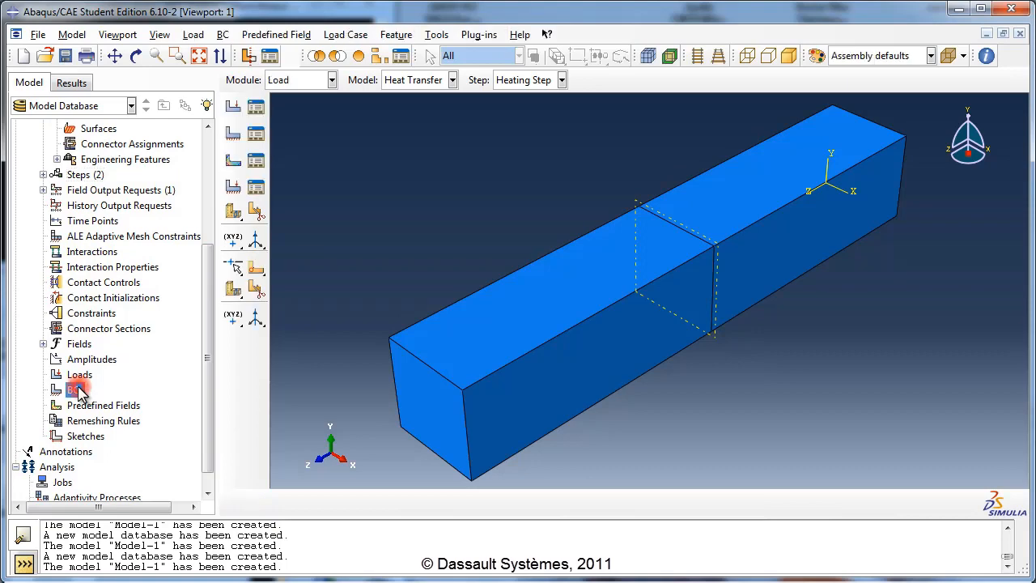
double_click(76, 391)
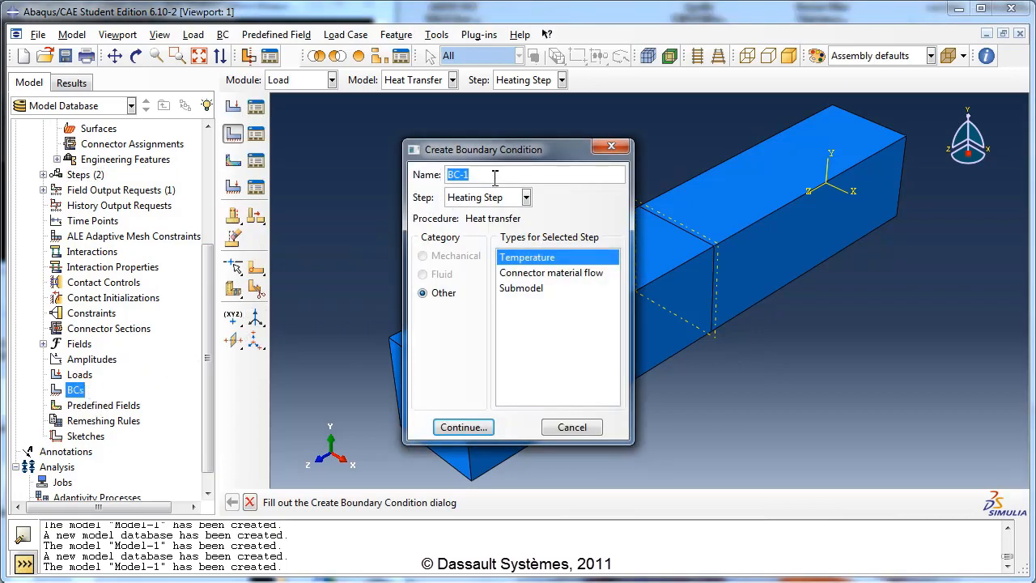
text(Const Temp Surf 1)
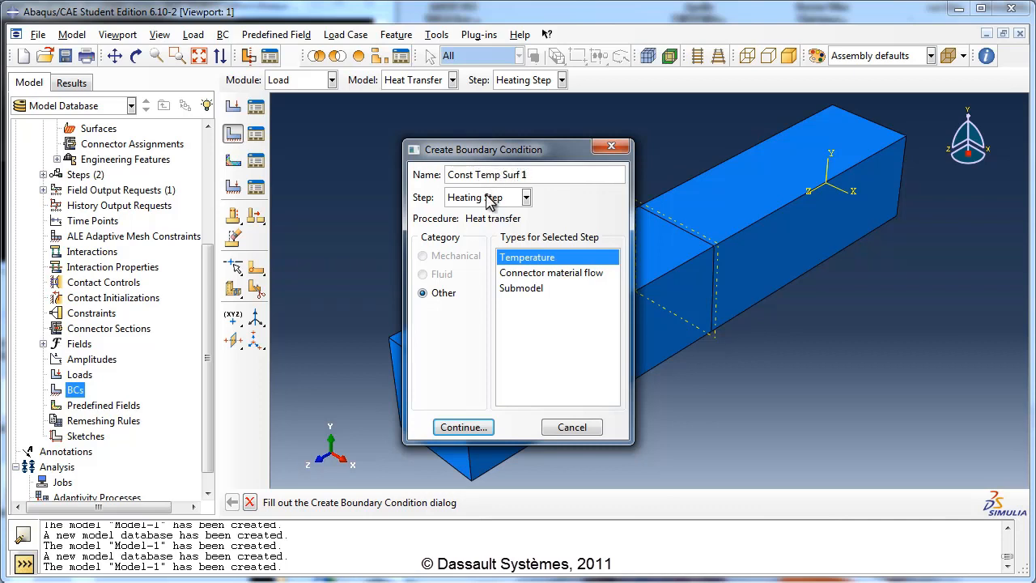
click(488, 201)
click(490, 206)
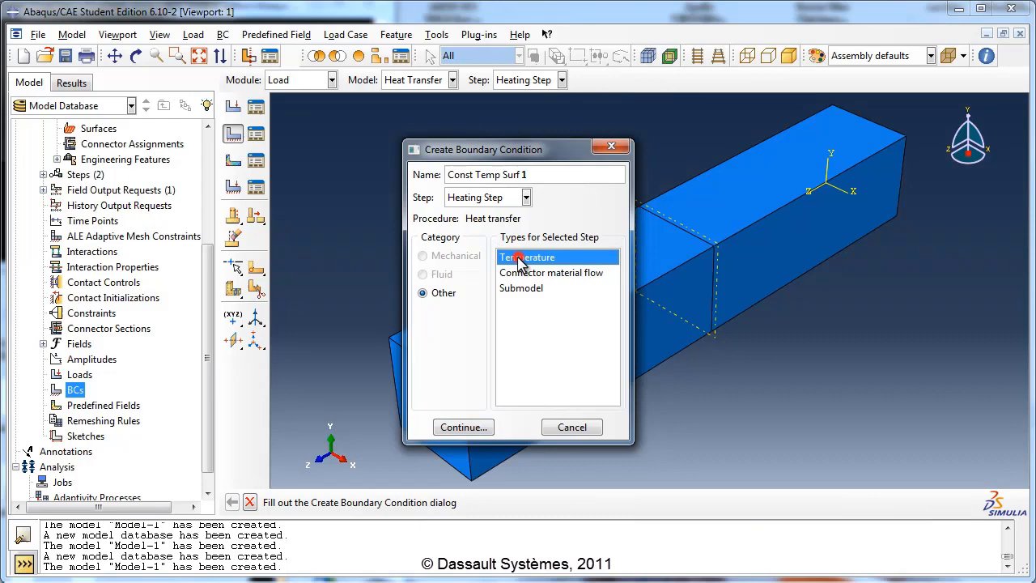
click(520, 257)
click(463, 426)
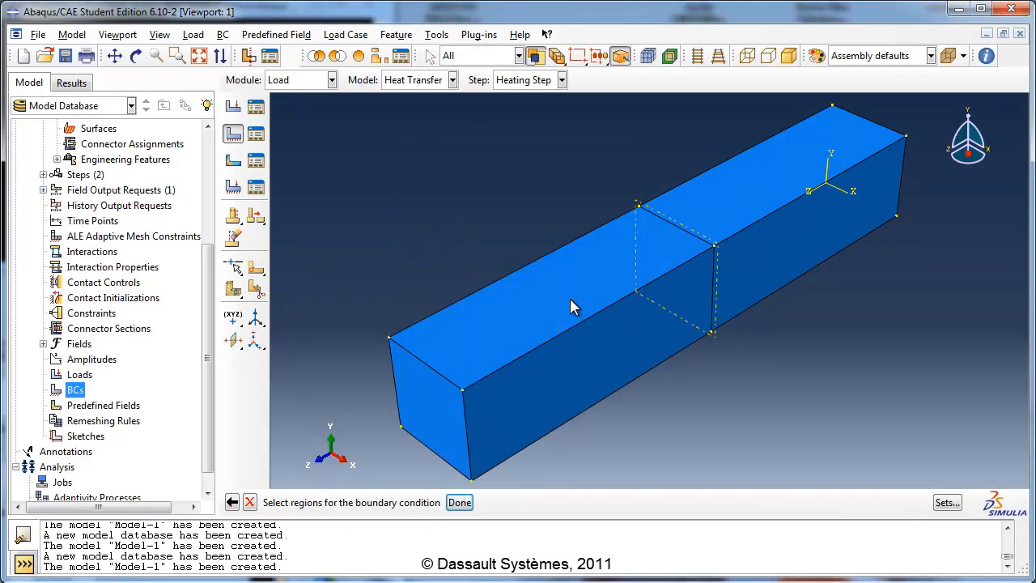
- Assign the block's end face at the coordinate origin as the region for Const Temp Surf 1
click(136, 55)
drag(531, 341, 763, 308)
drag(572, 310, 634, 279)
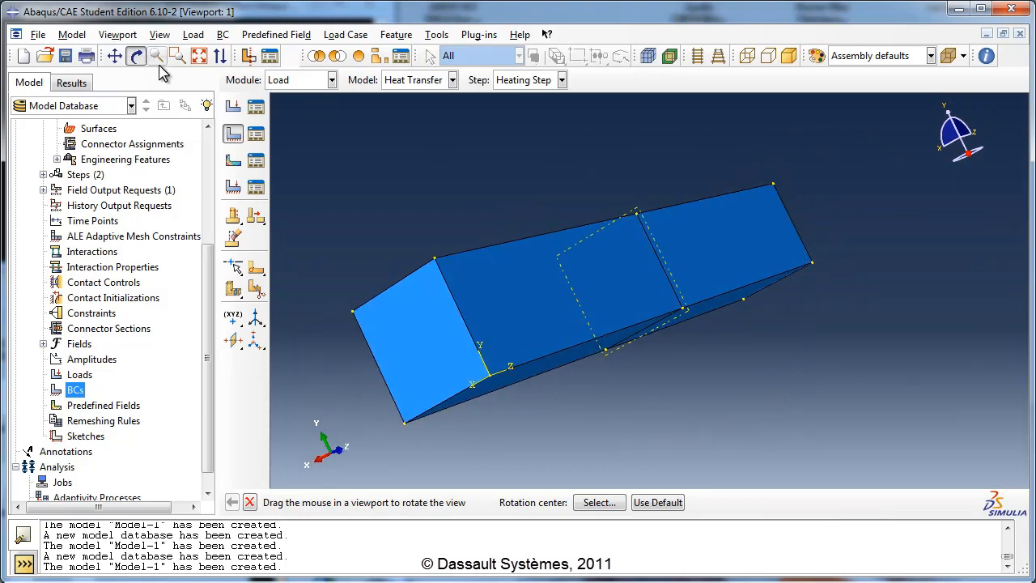
click(136, 55)
click(397, 326)
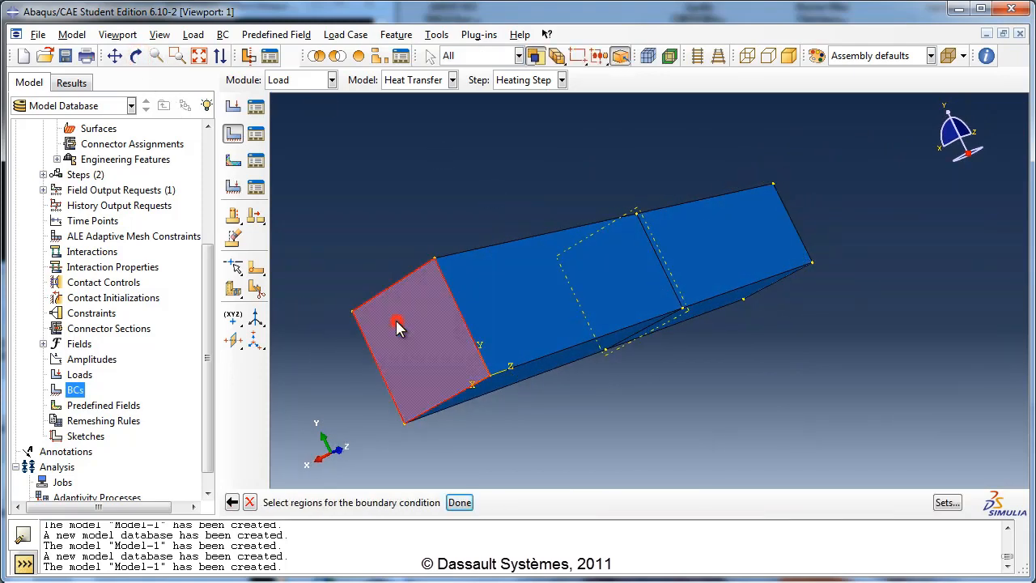
click(455, 502)
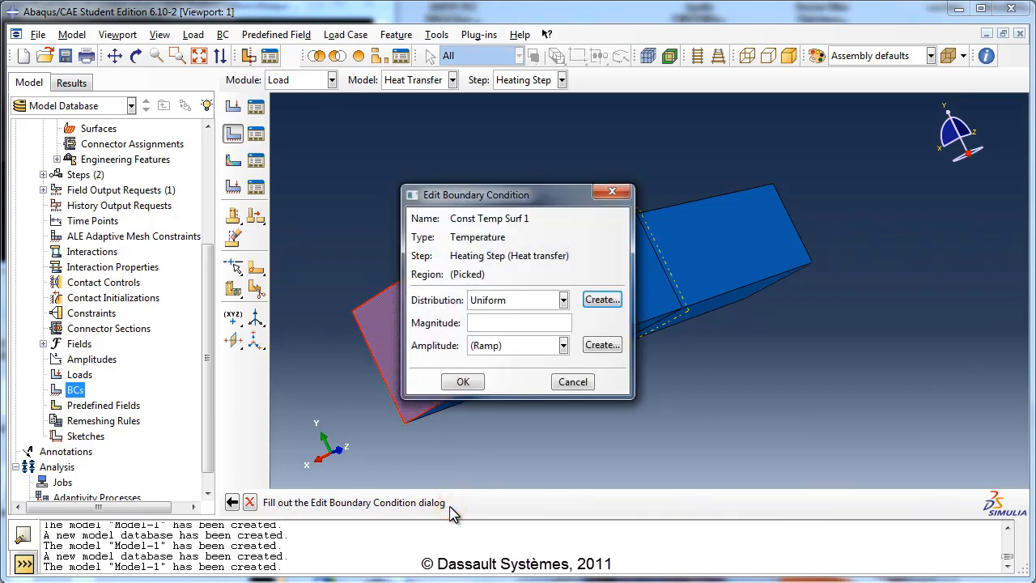
- Give Const Temp Surf 1 a uniform temperature magnitude of 400 with the Ramp amplitude and save it
click(486, 299)
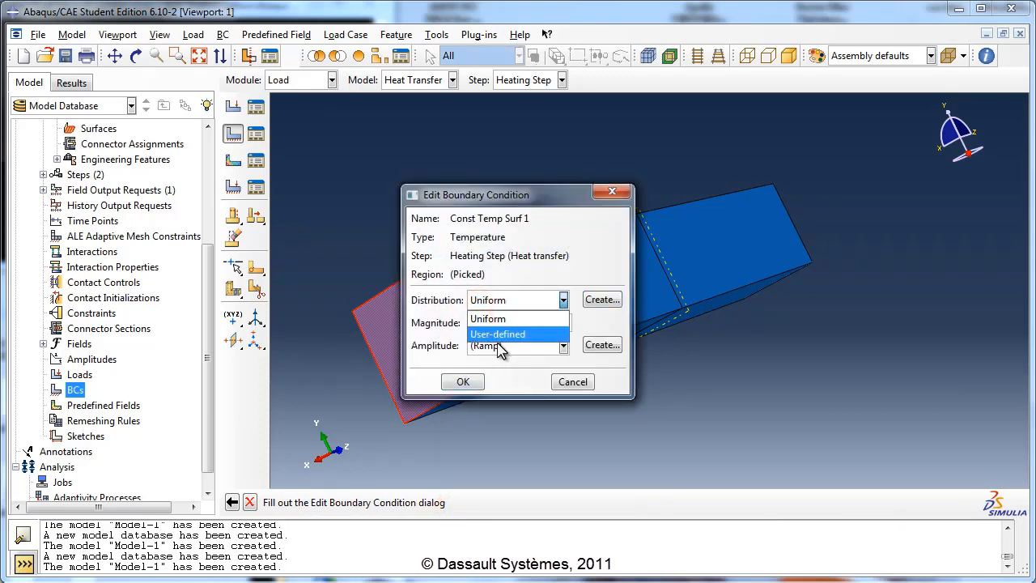
click(485, 319)
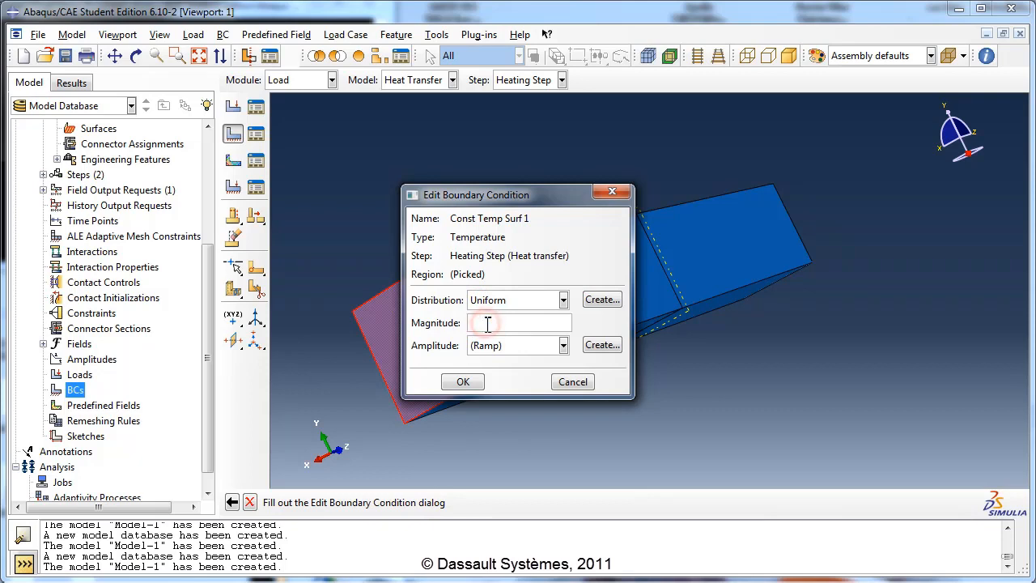
text(400)
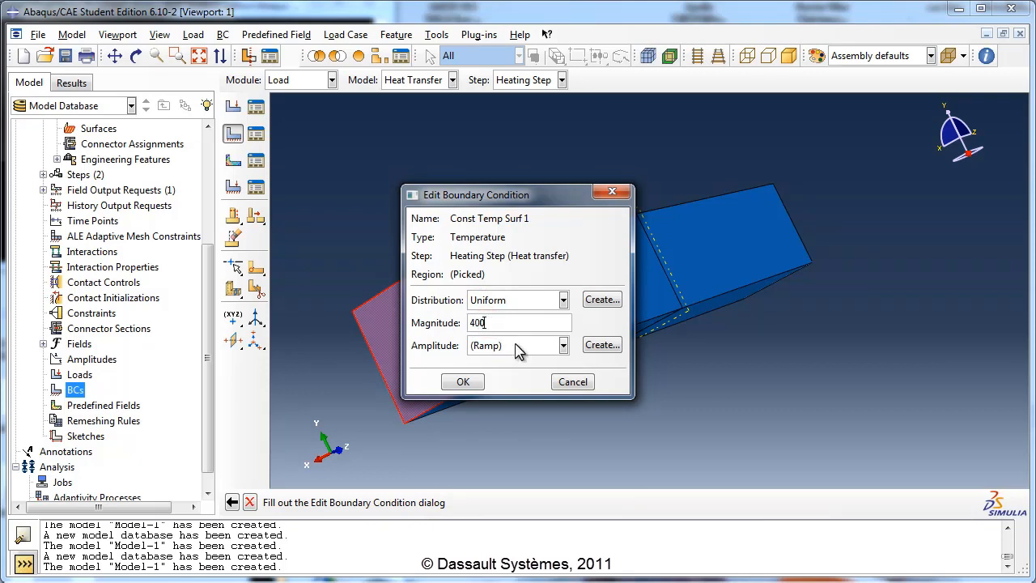
click(515, 346)
click(508, 349)
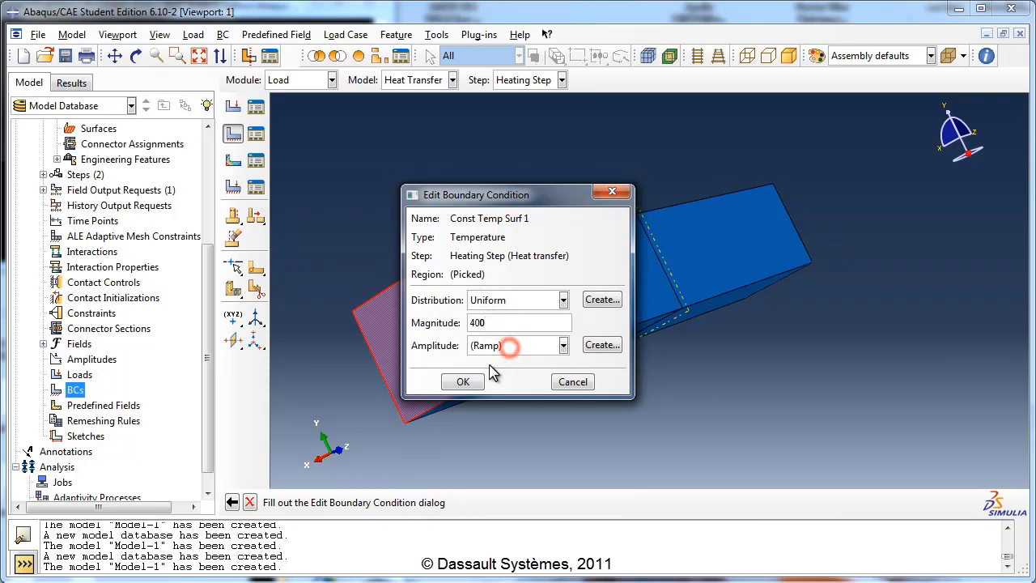
click(462, 382)
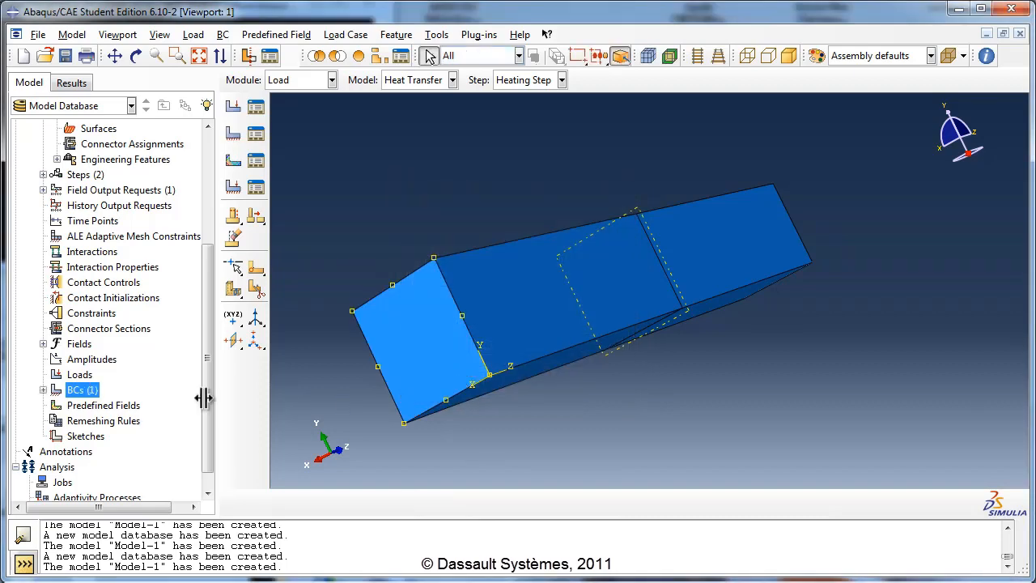
- Start a second Temperature boundary condition named Const Temp Surf 2 in the Heating Step
double_click(78, 392)
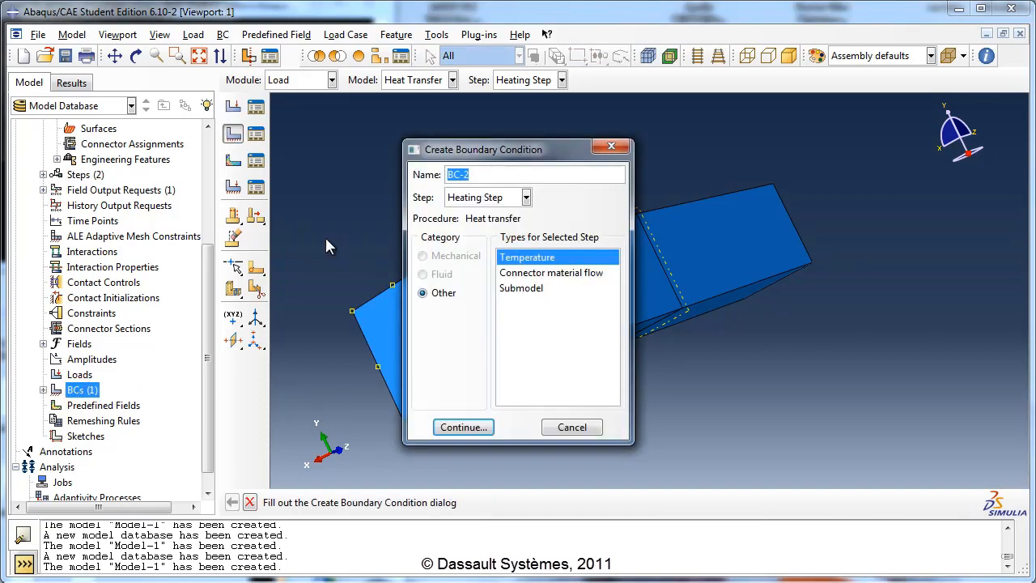
text(Const Temp Surf 2)
click(498, 197)
click(499, 233)
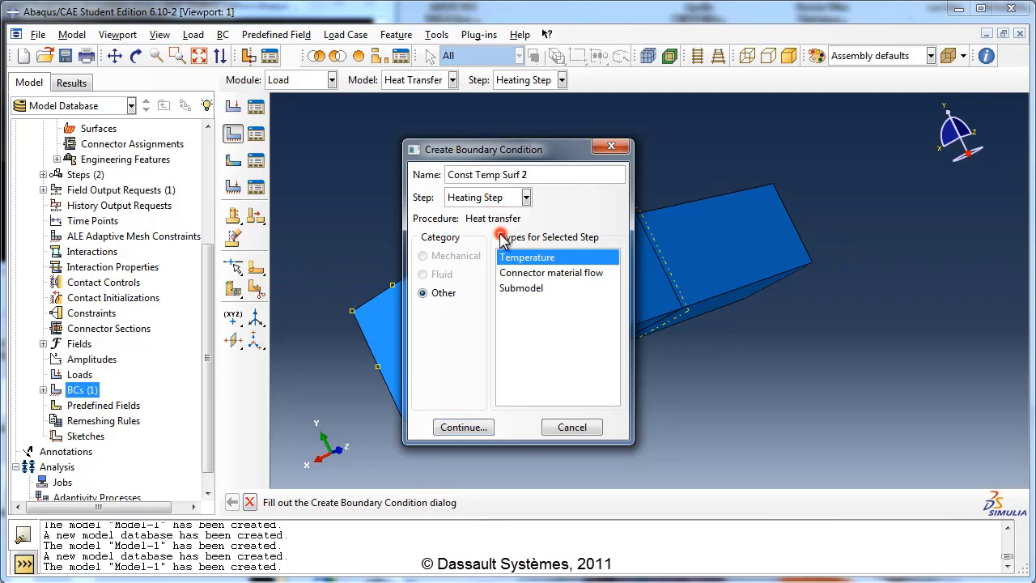
click(463, 427)
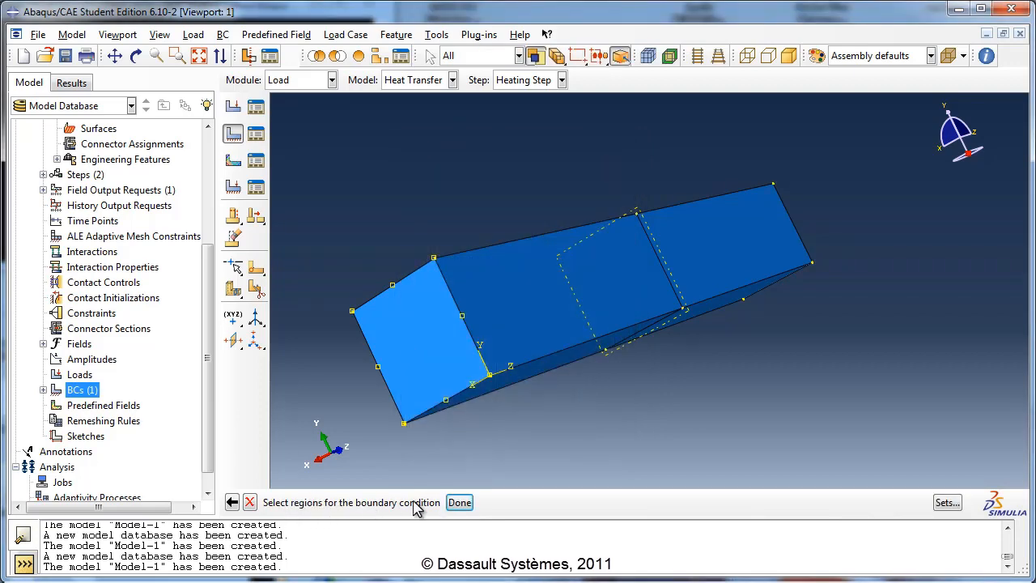
- Assign the block's end face opposite the coordinate origin as the region for Const Temp Surf 2
click(135, 55)
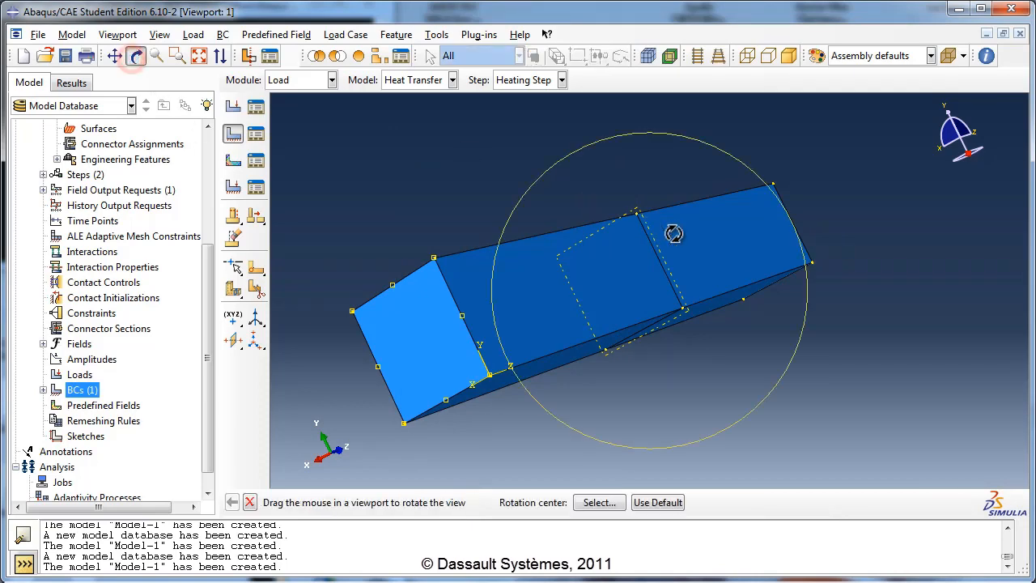
drag(739, 261, 513, 412)
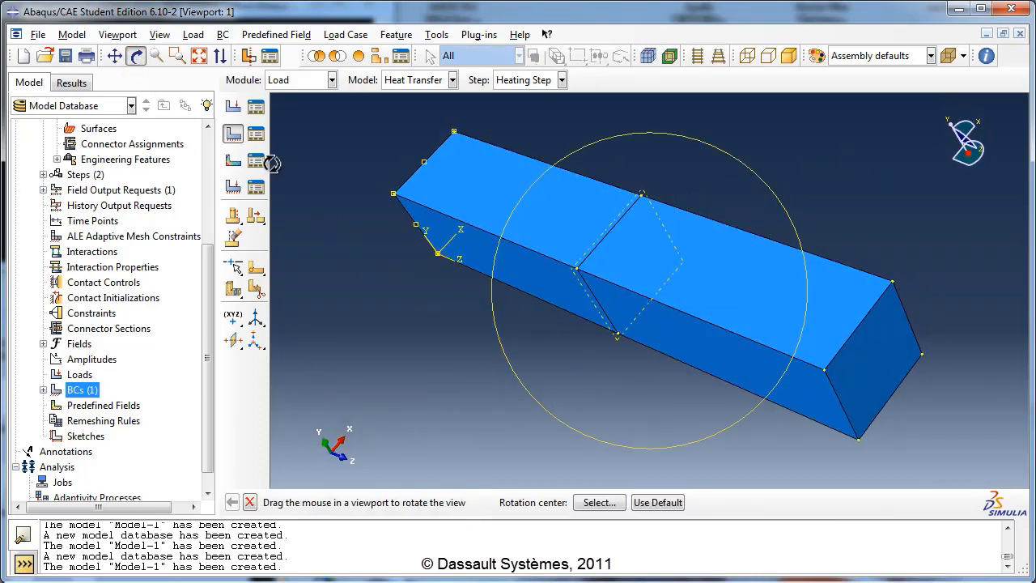
click(136, 55)
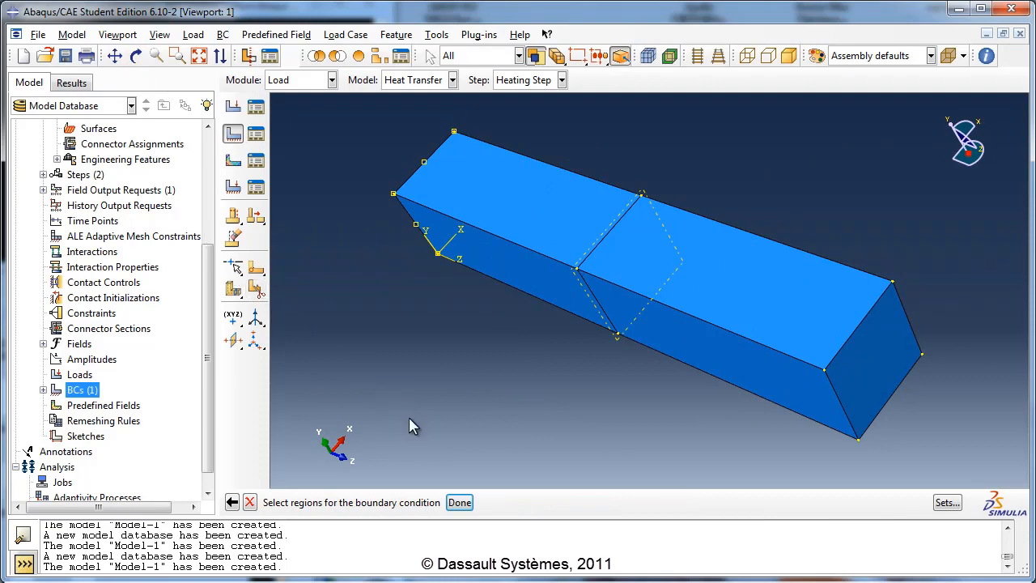
click(856, 357)
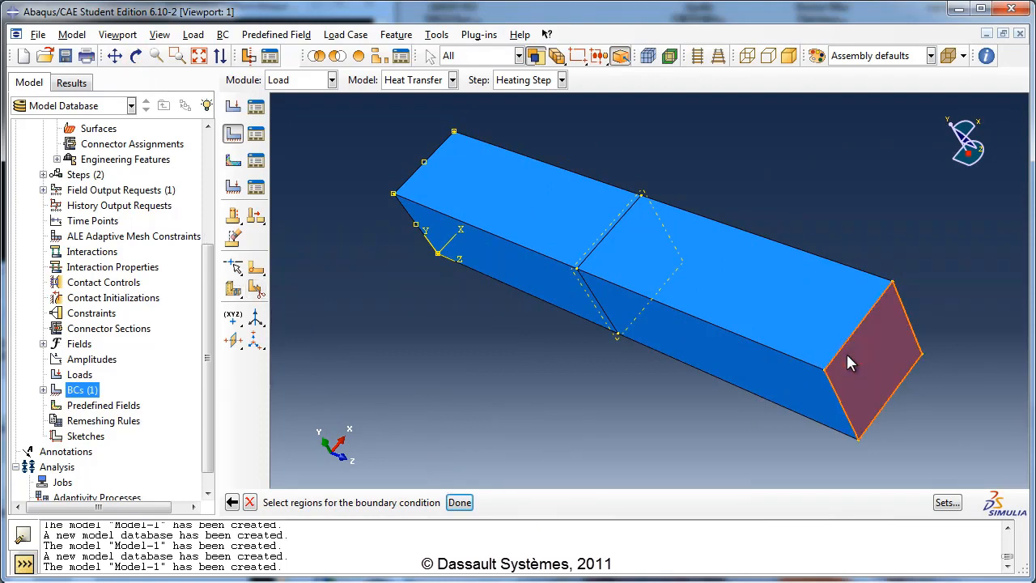
click(459, 502)
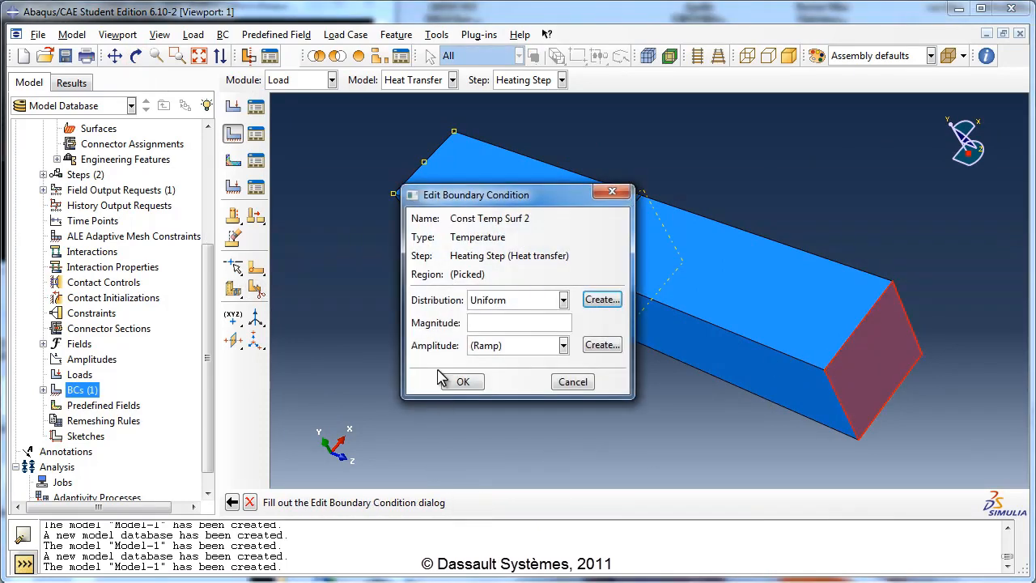
- Give Const Temp Surf 2 a uniform temperature magnitude of 350 with the Ramp amplitude and save it
click(489, 322)
text(350)
click(471, 382)
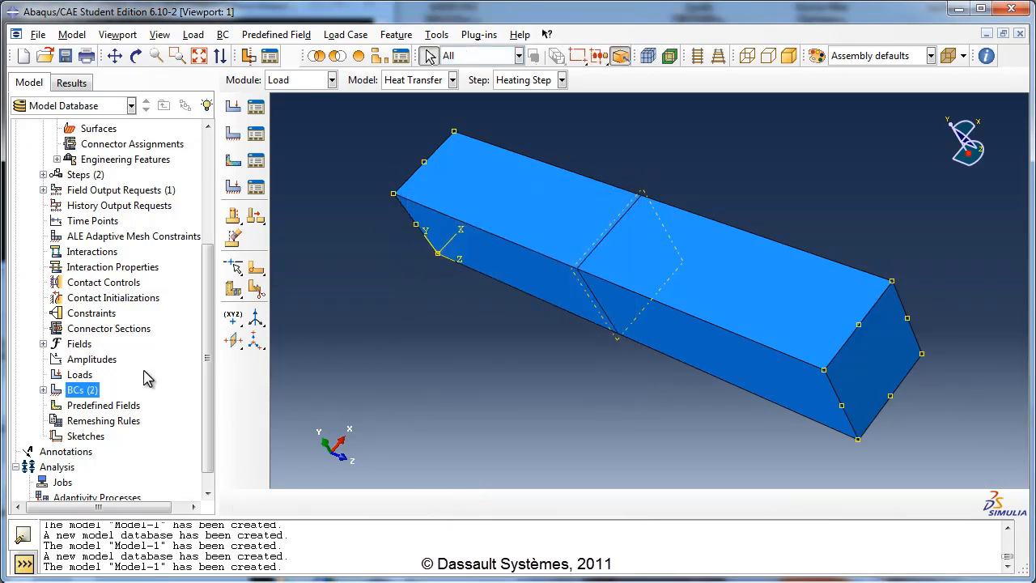
- Start a Surface heat flux load named Heat Flux in the Heating Step
click(83, 374)
double_click(84, 374)
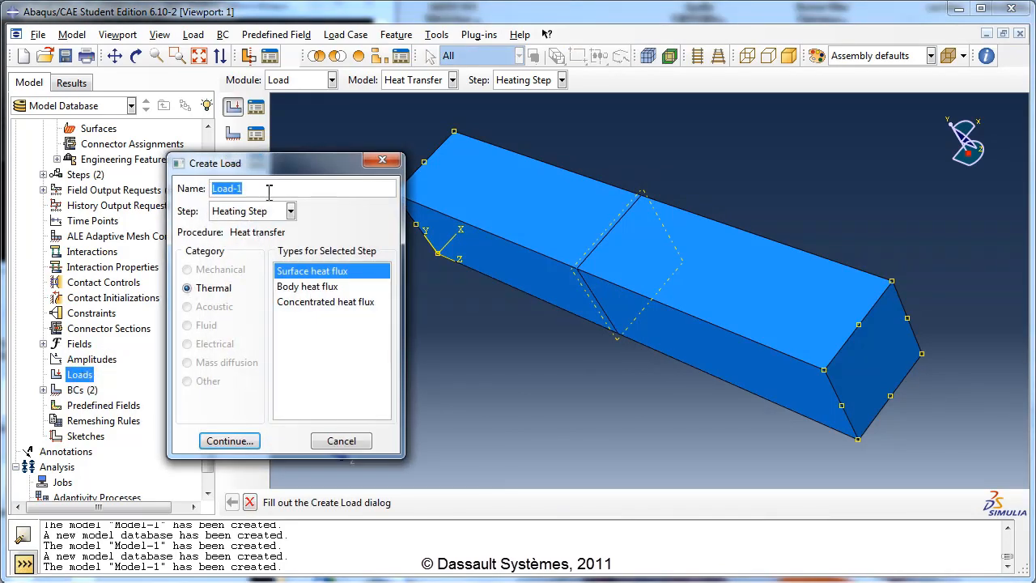
text(Heat Flux)
click(265, 223)
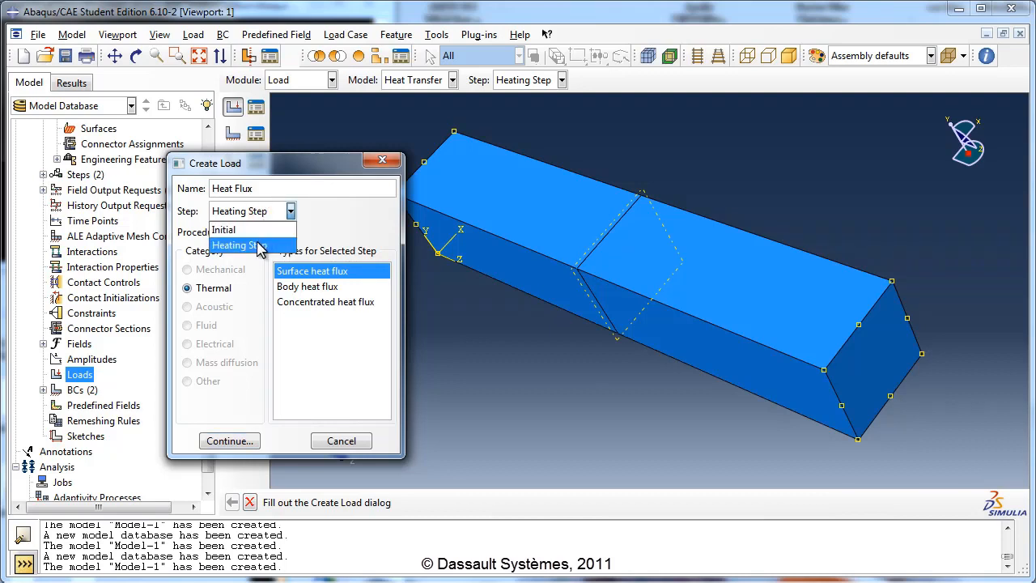
click(260, 246)
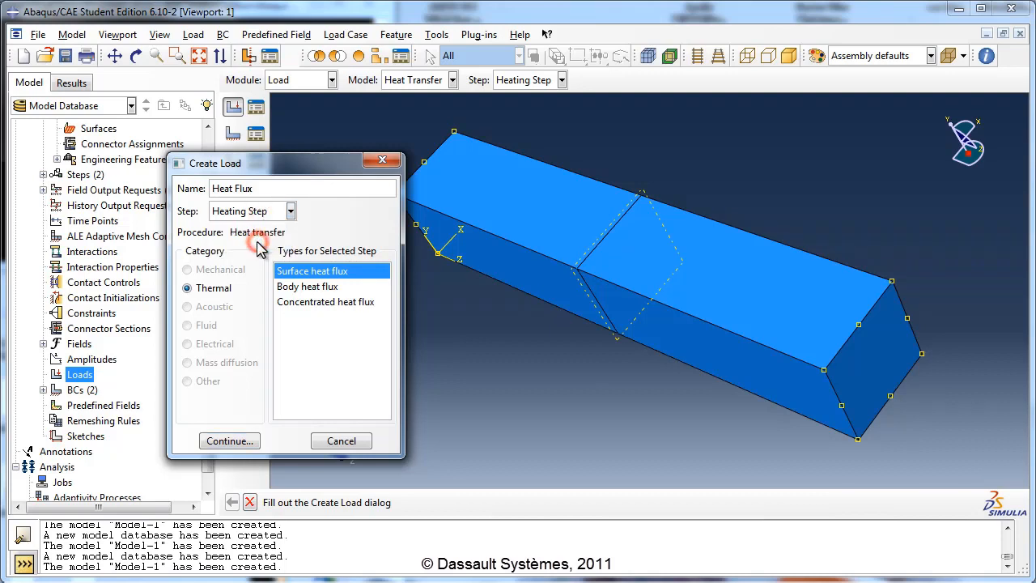
click(294, 275)
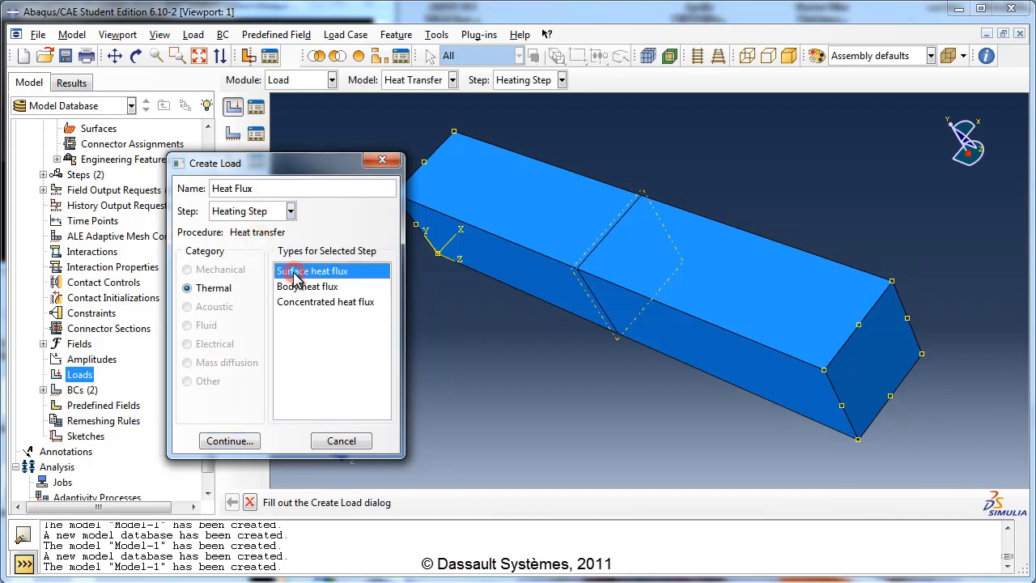
click(234, 441)
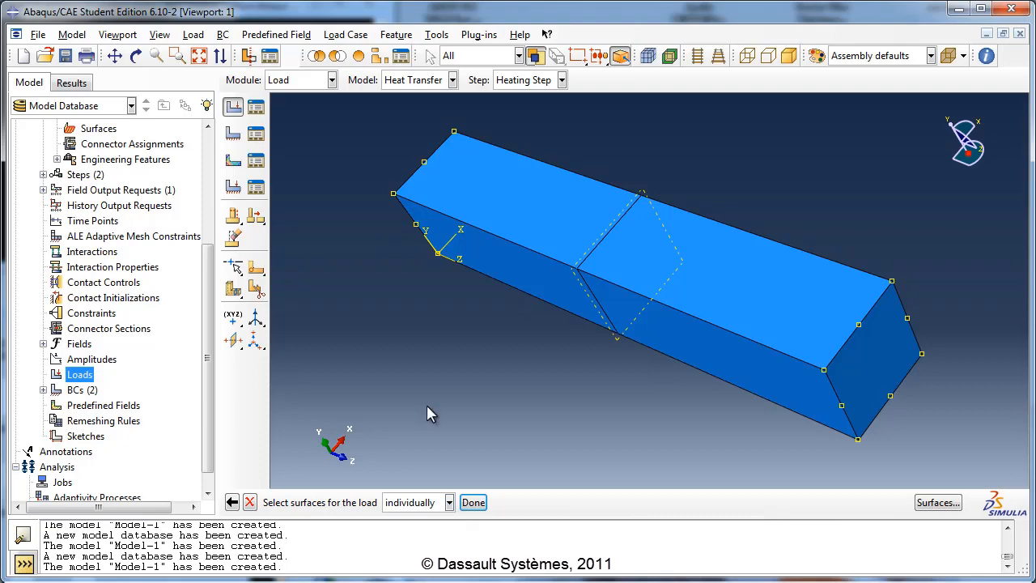
- Apply the Heat Flux load to the upper face of the block section nearest the origin, with a uniform magnitude of 5000
click(541, 243)
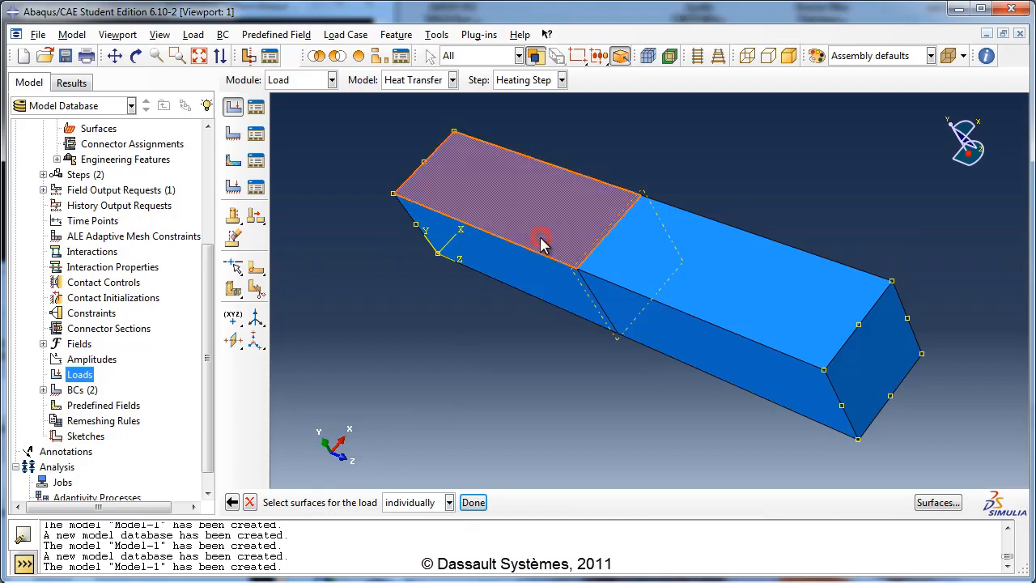
click(469, 502)
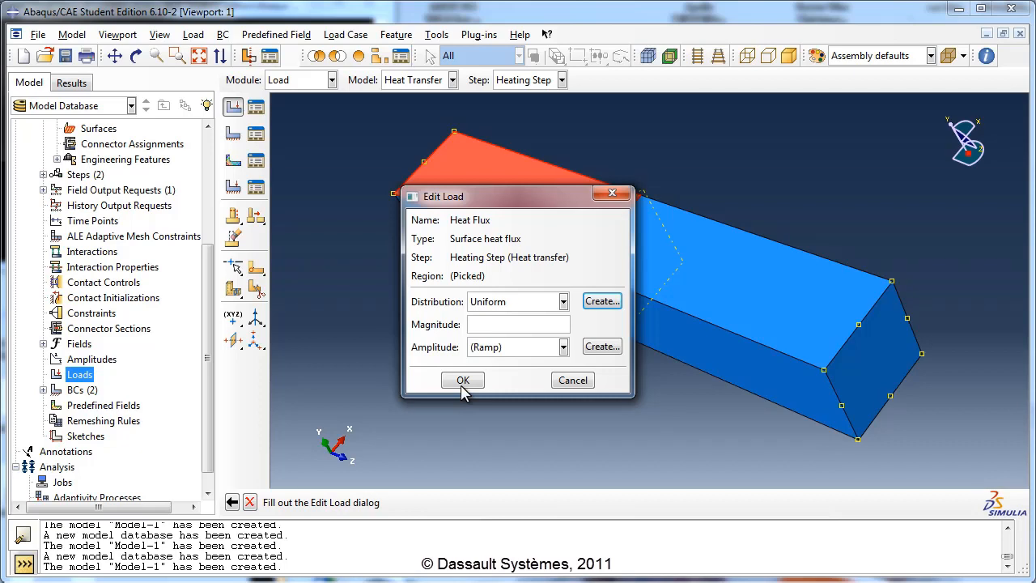
click(488, 302)
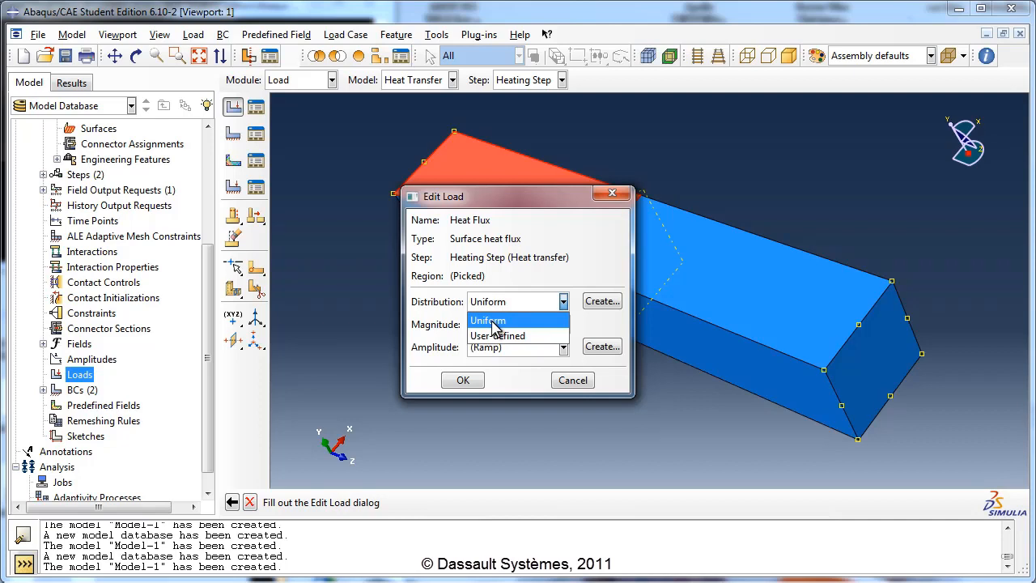
click(489, 321)
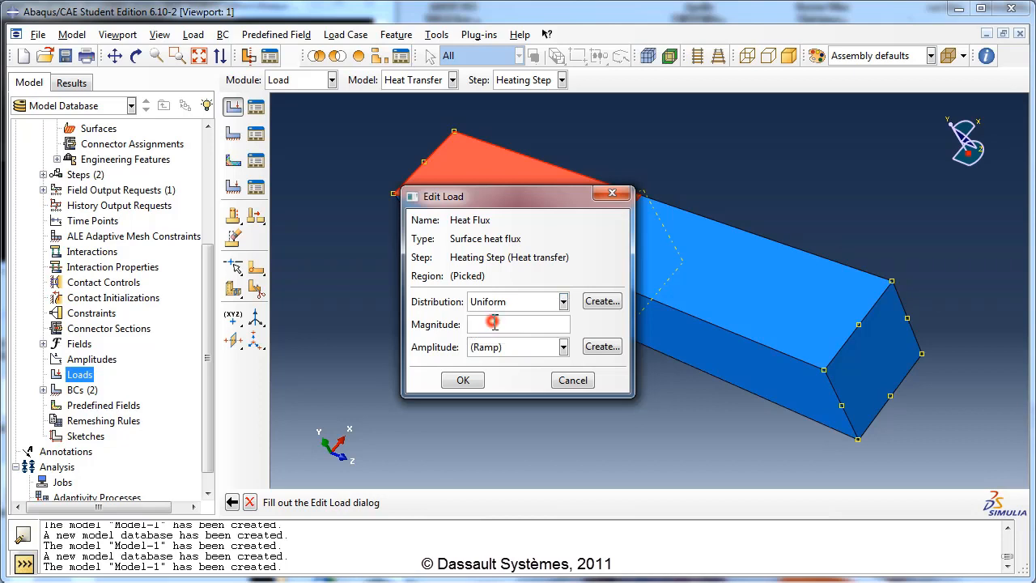
click(492, 325)
text(5000)
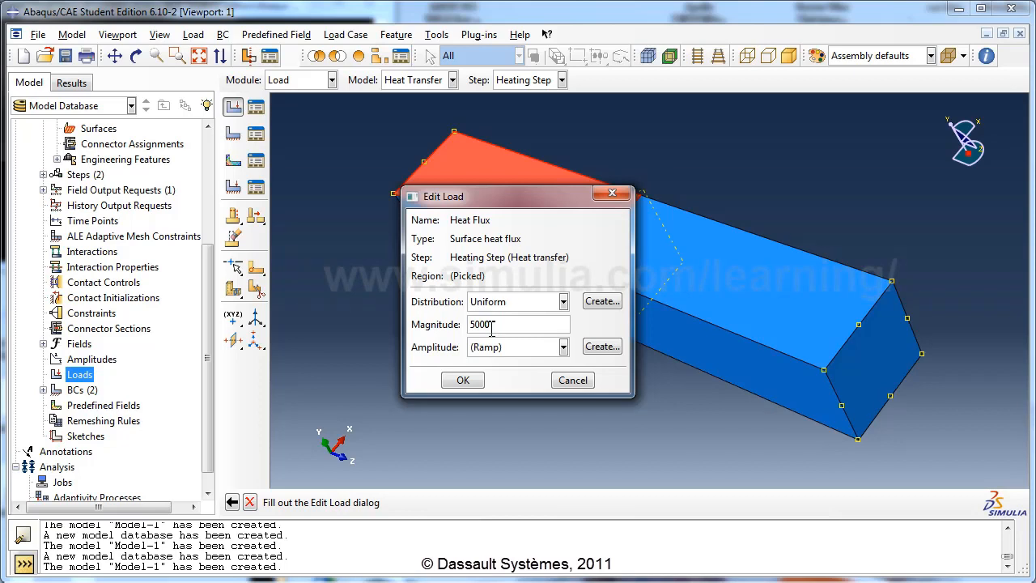
click(463, 380)
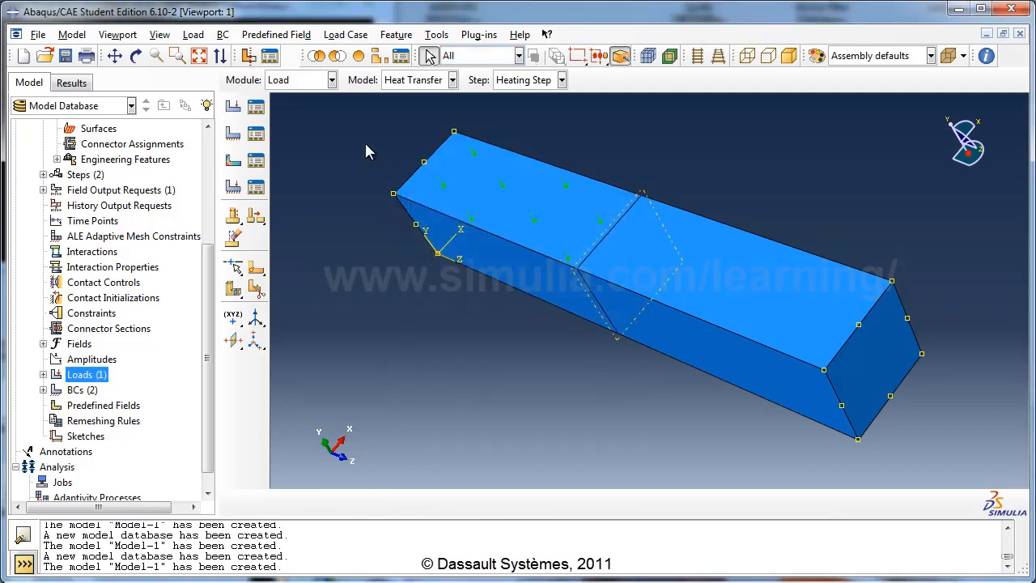
- Start a Surface film condition interaction named Convection in the Heating Step on the upper face of the block section away from the origin
click(136, 55)
drag(575, 279, 637, 237)
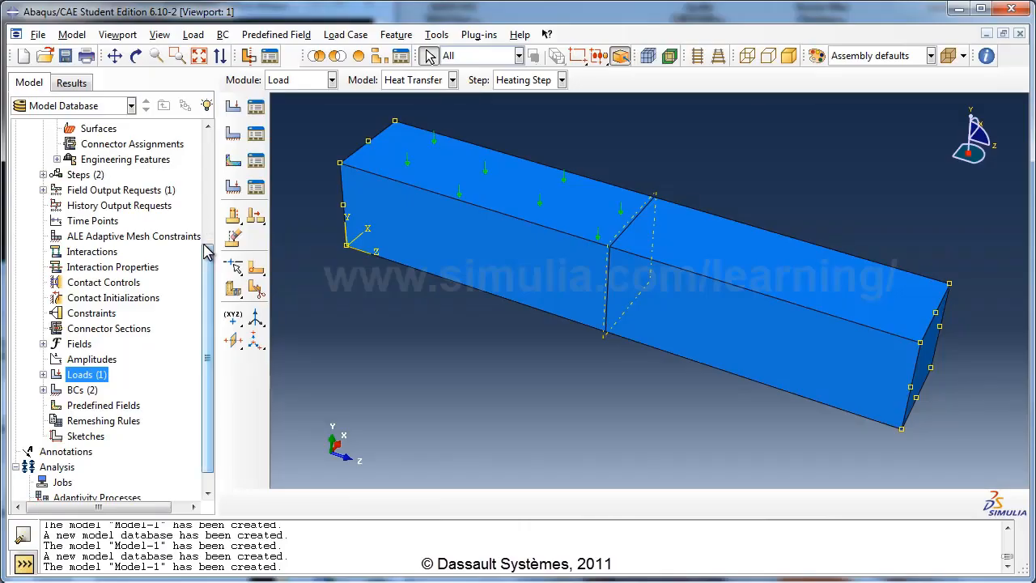
scroll(207, 255, up, 2)
scroll(207, 247, up, 1)
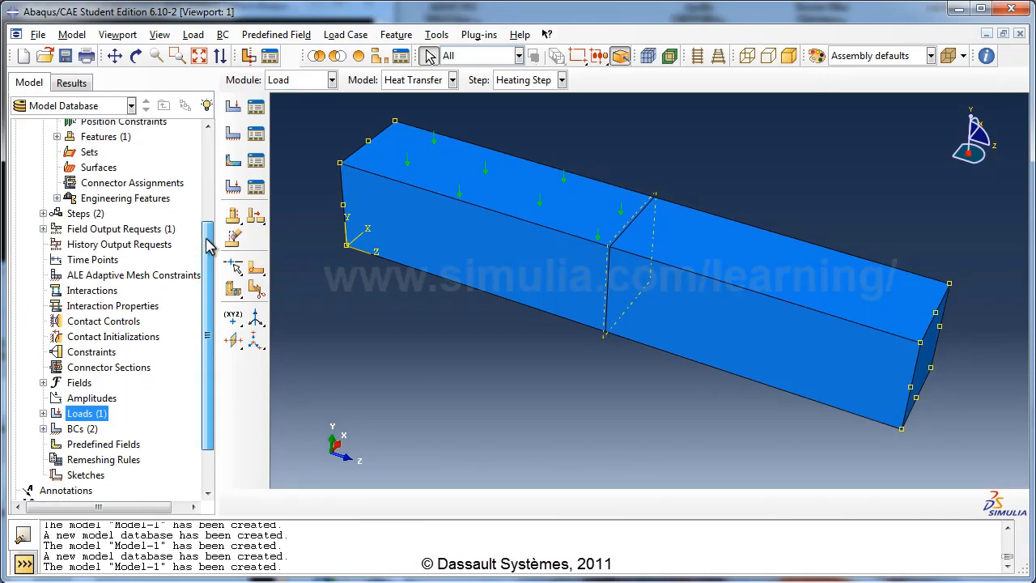
double_click(105, 291)
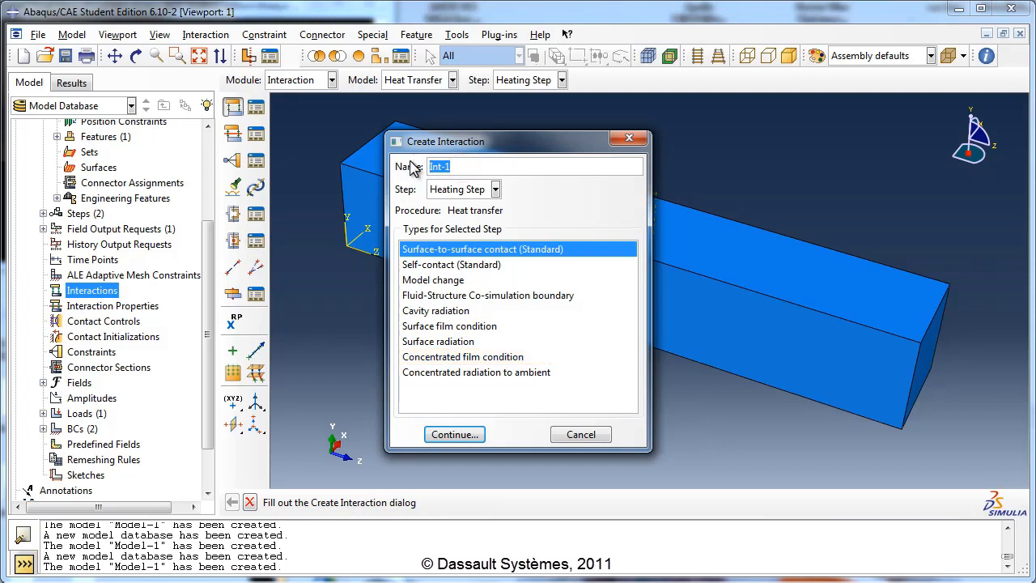
text(Convection)
click(453, 188)
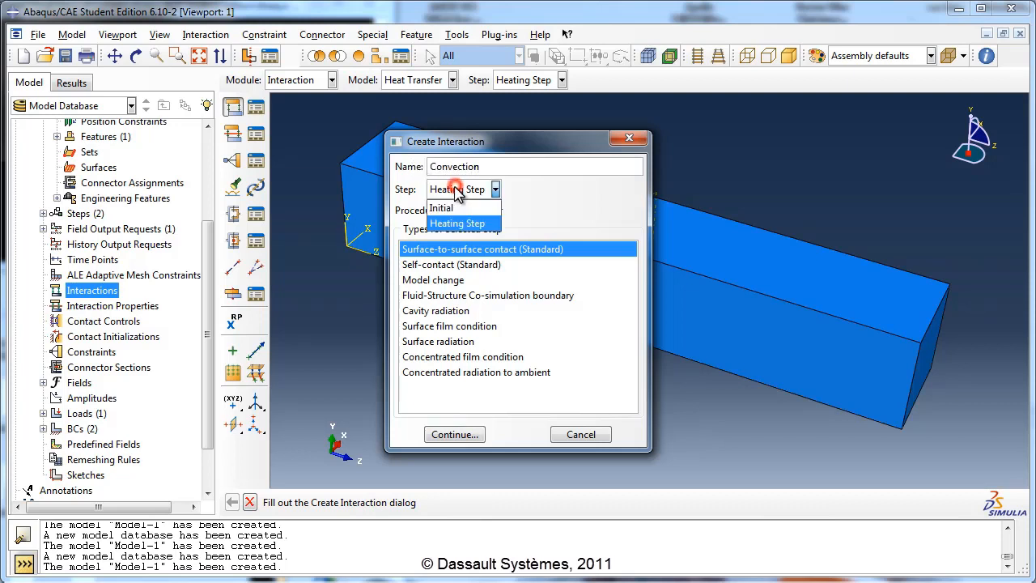
click(458, 221)
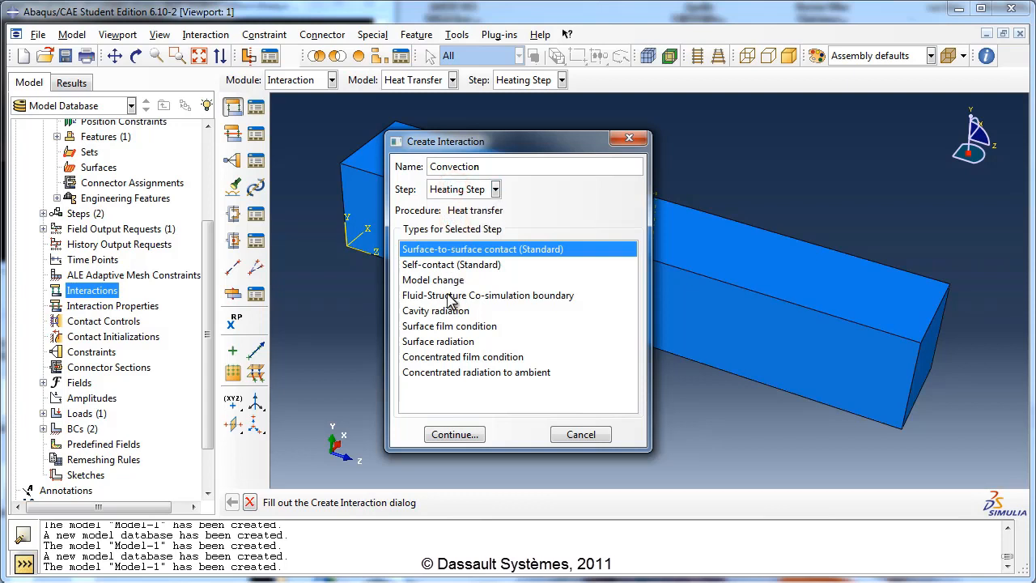
click(484, 327)
click(469, 429)
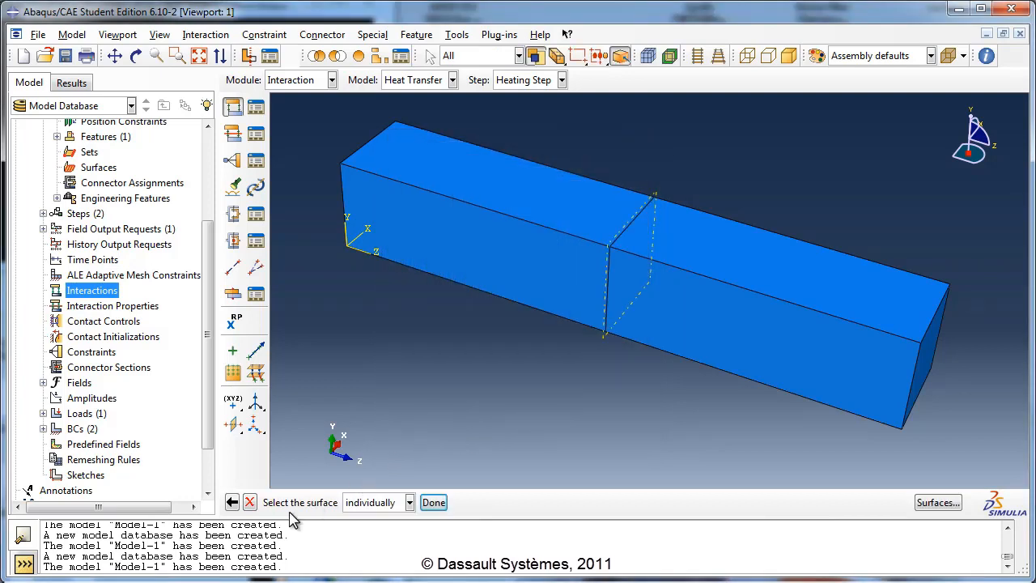
click(751, 277)
click(434, 503)
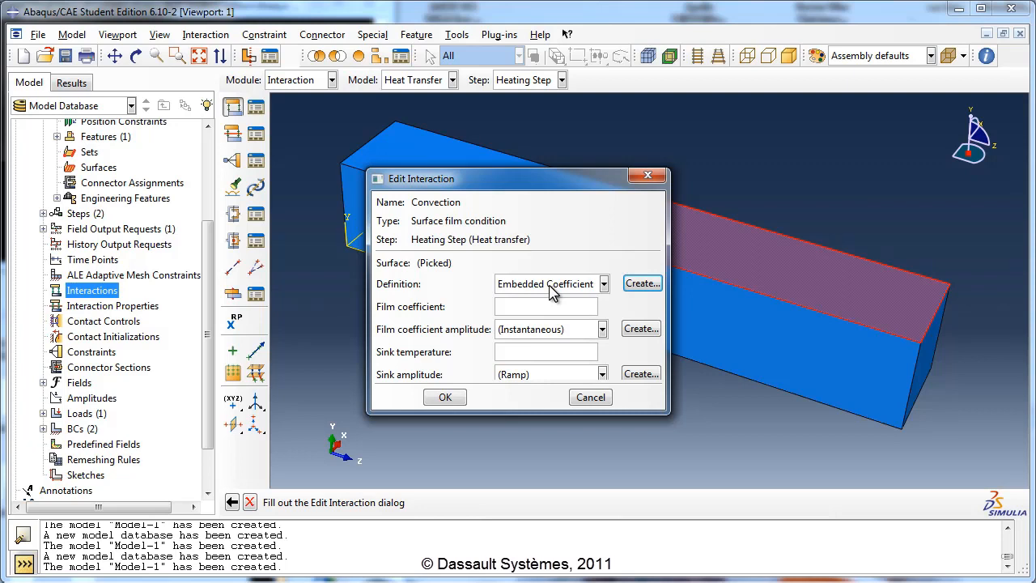
- Set Convection's film coefficient to 13 and sink temperature to 200, keep the Instantaneous and Ramp amplitudes, and save it
click(502, 308)
click(503, 309)
text(13)
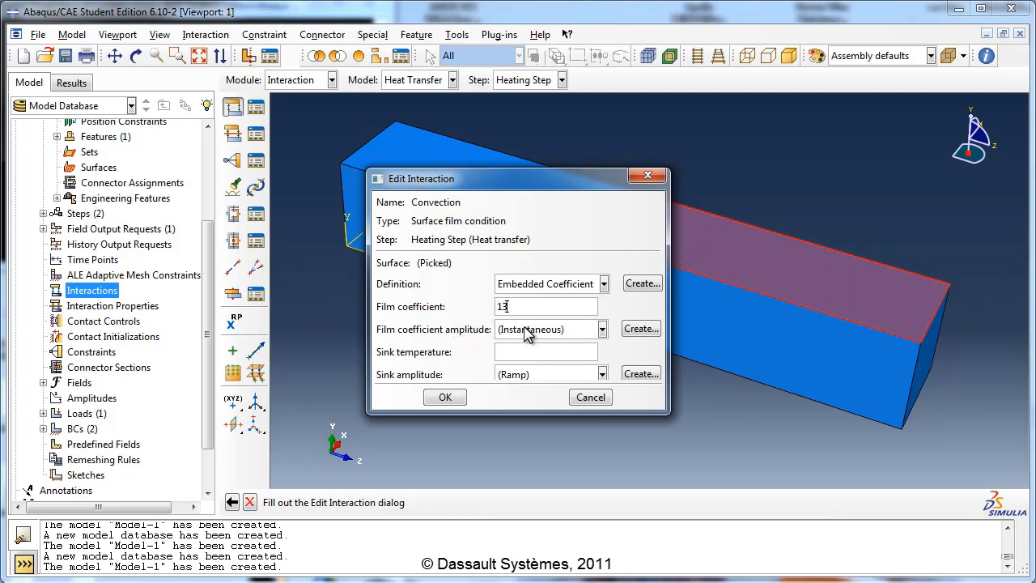
click(528, 332)
click(526, 330)
click(519, 353)
text(200)
click(523, 376)
click(524, 377)
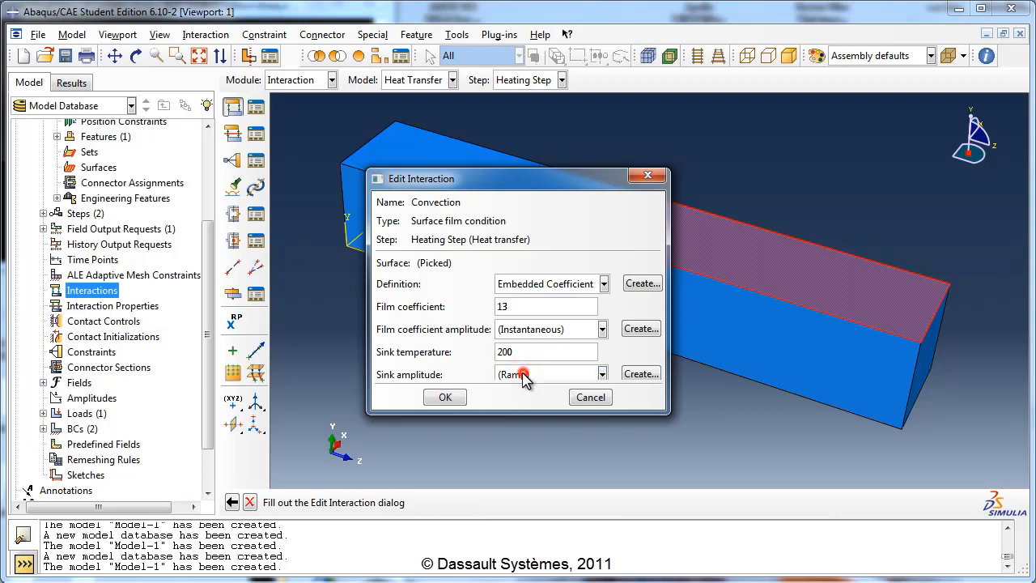
click(447, 396)
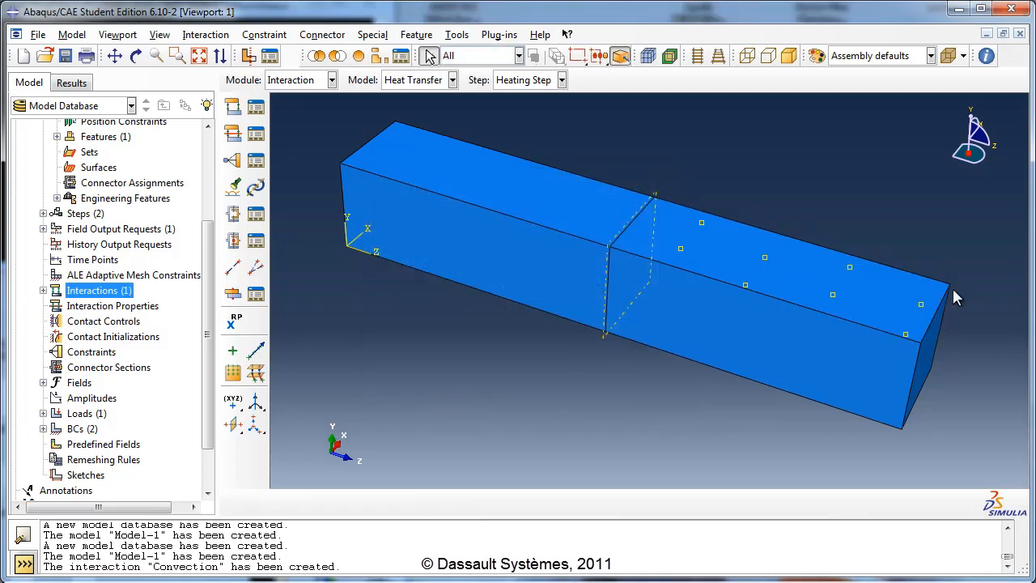
- Start a Surface radiation interaction named Radiation in the Heating Step on the front side face of the block section away from the origin
double_click(126, 297)
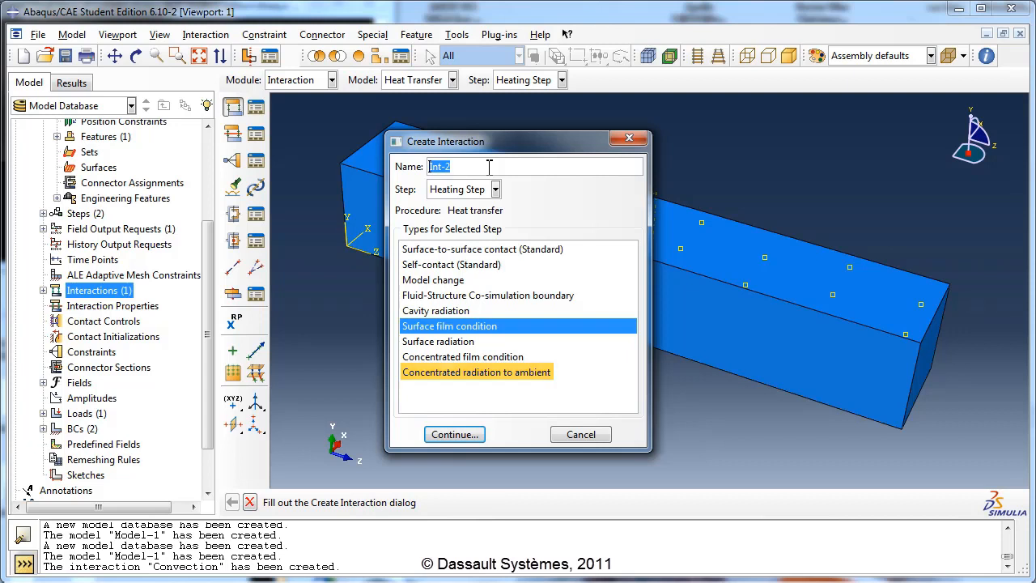
text(R)
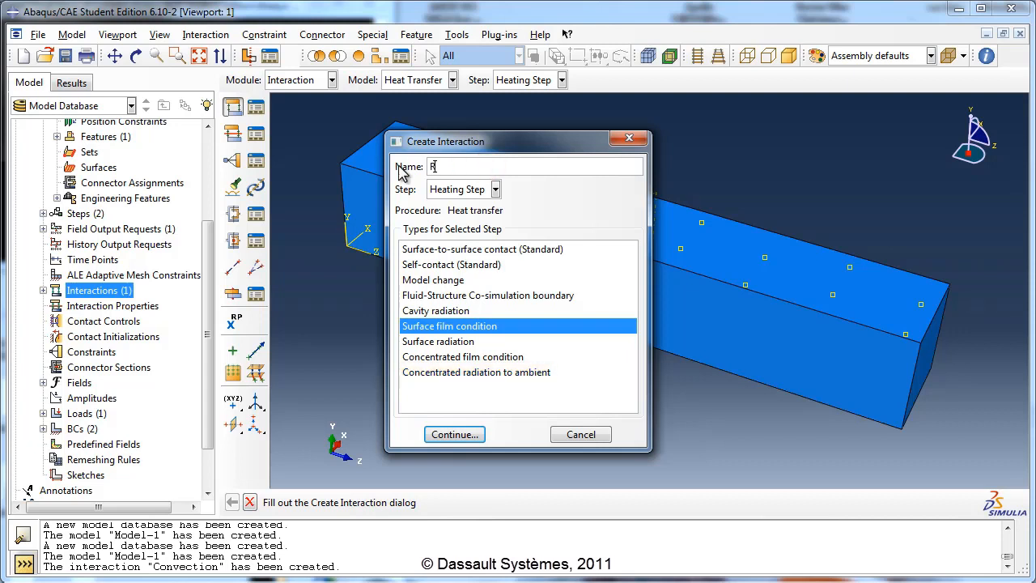
text(adiation)
click(447, 194)
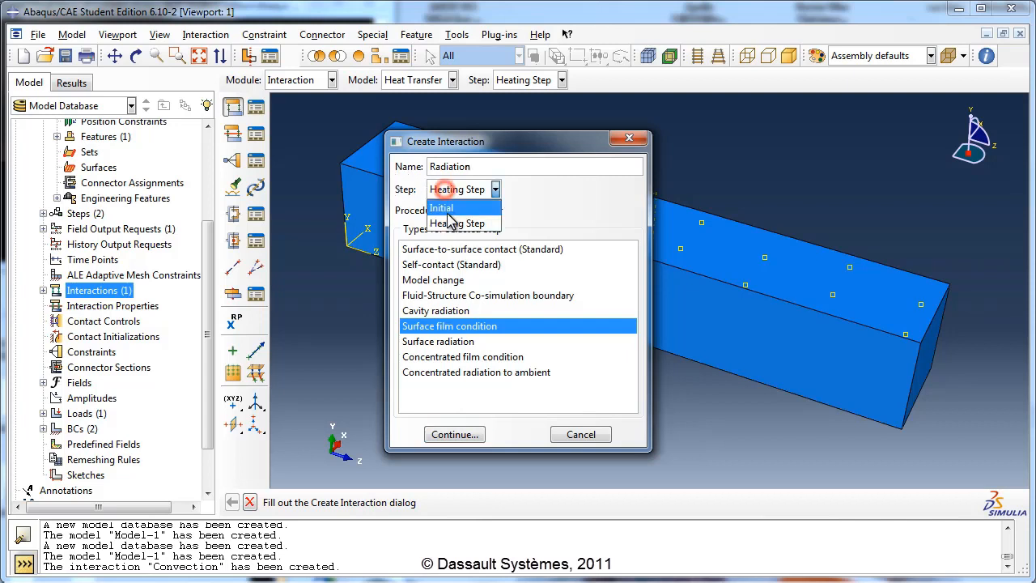
click(442, 220)
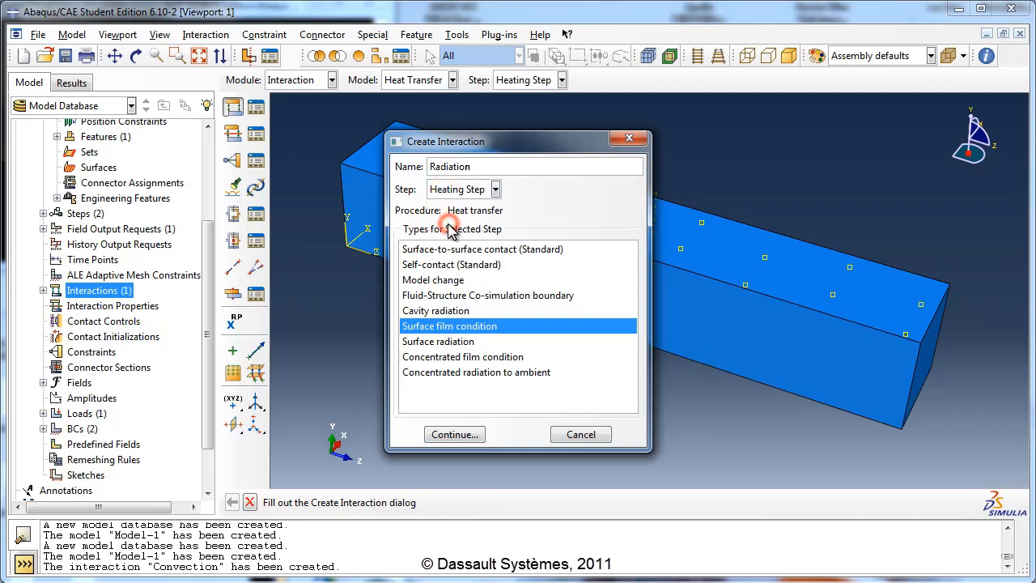
click(441, 341)
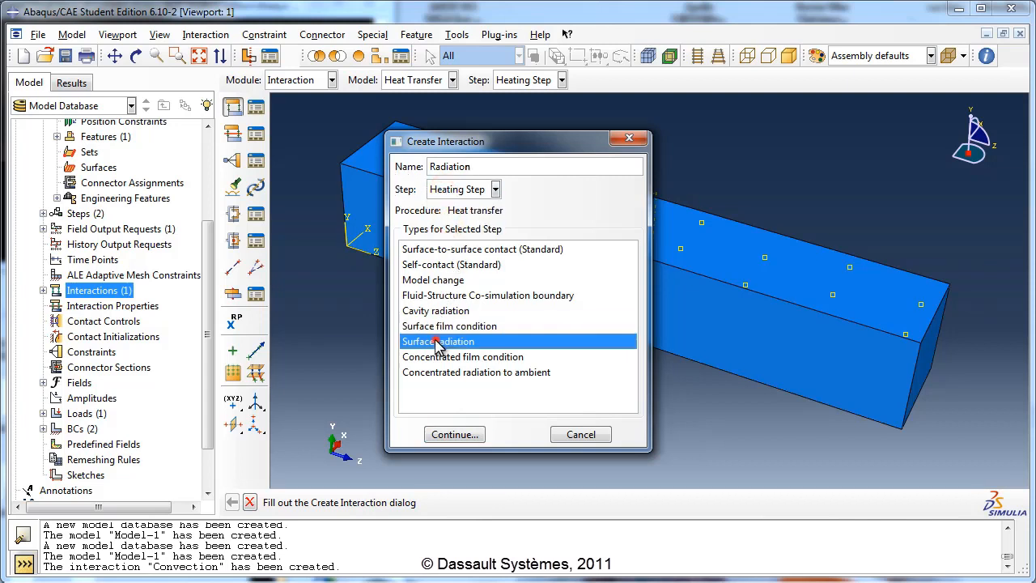
click(468, 435)
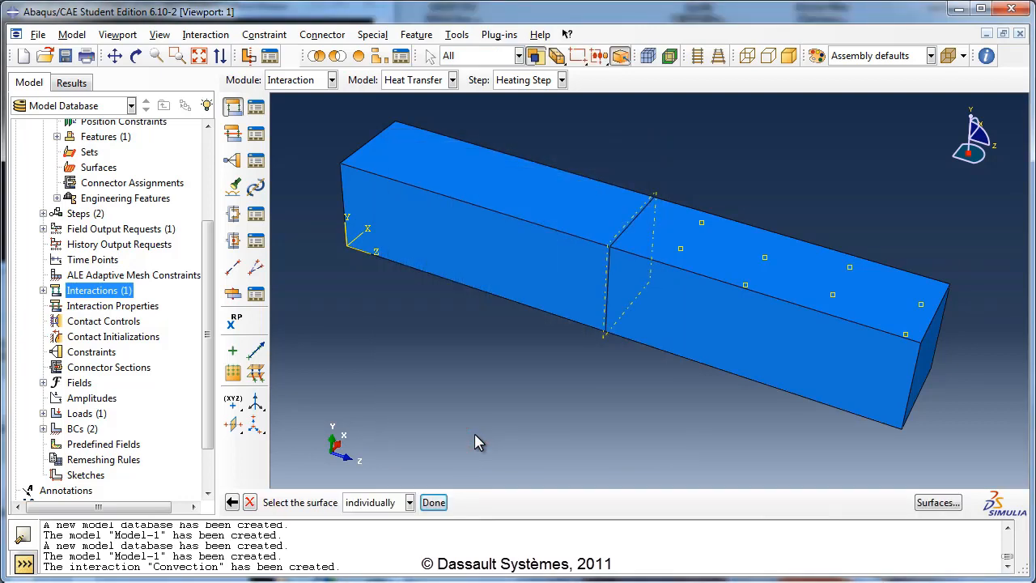
click(695, 339)
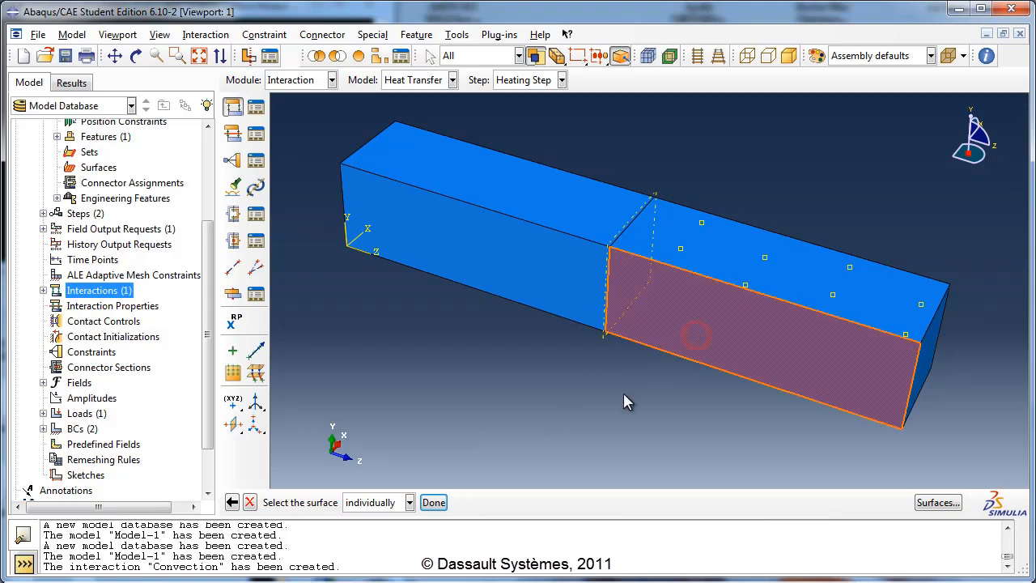
click(433, 502)
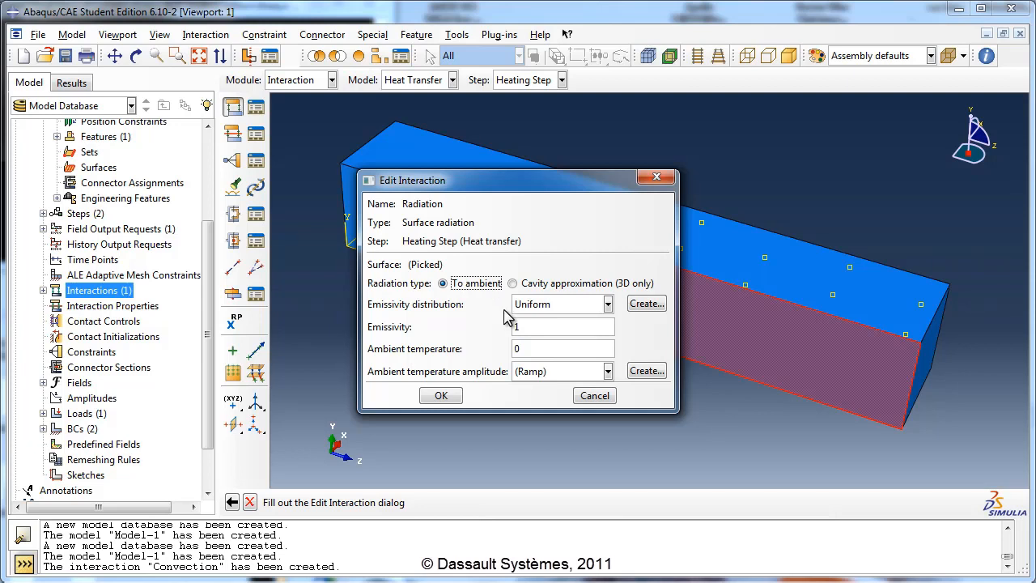
- Set Radiation's emissivity to 0.78 and ambient temperature to 320, keep the Uniform distribution and Ramp amplitude, and save it
click(531, 304)
click(534, 305)
double_click(535, 328)
text(0.78)
click(527, 348)
drag(527, 348, 509, 354)
text(320)
click(531, 374)
click(531, 390)
click(452, 396)
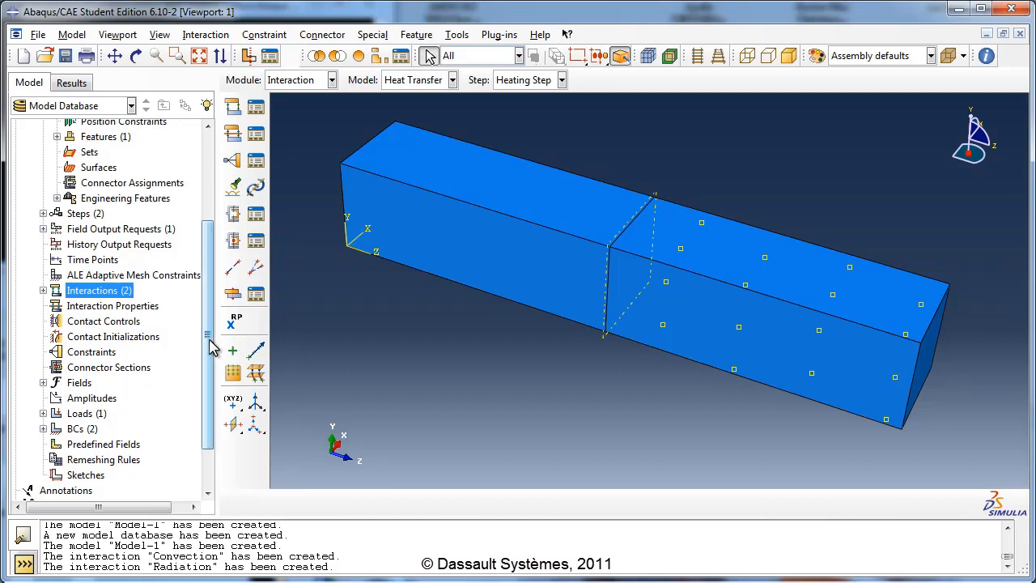
- Edit the Heat Transfer model's attributes and enable an absolute zero temperature of -273.15
drag(208, 340, 211, 254)
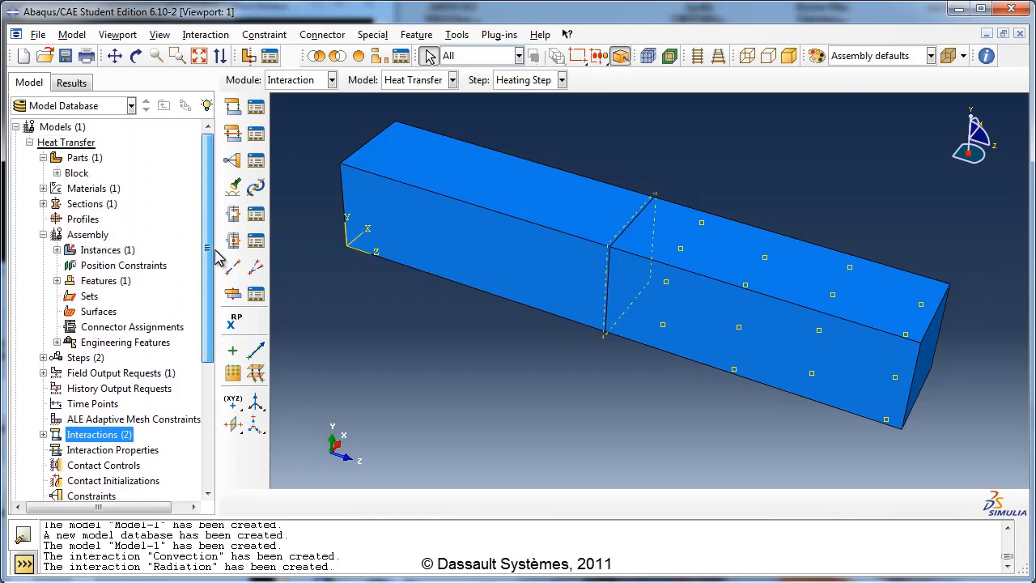
click(43, 234)
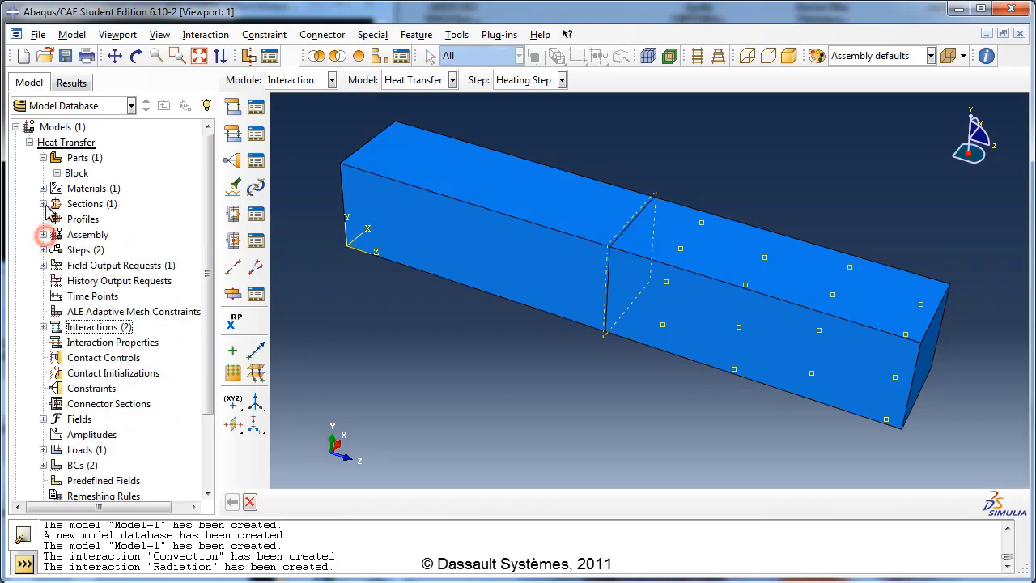
right_click(44, 145)
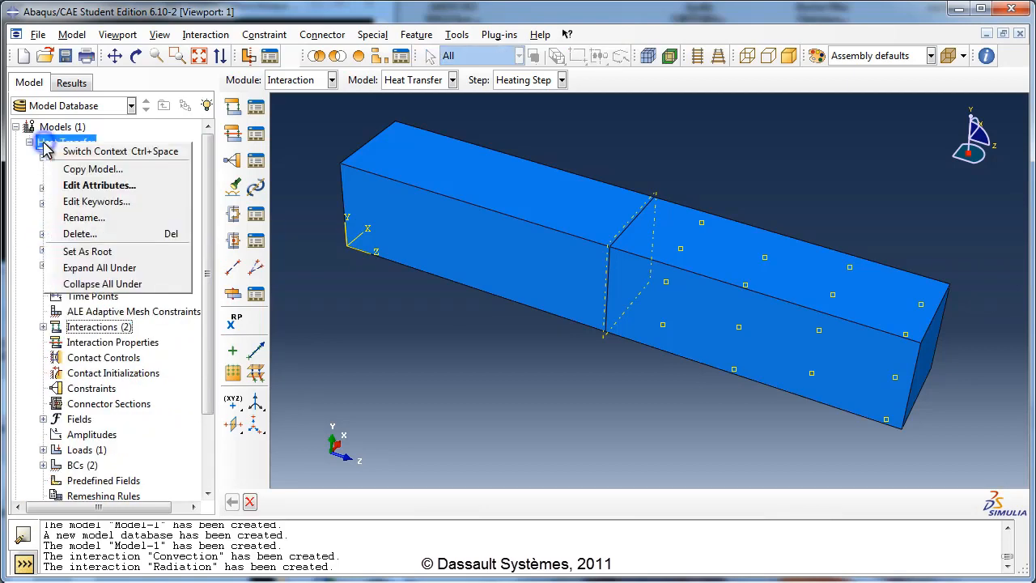
click(104, 192)
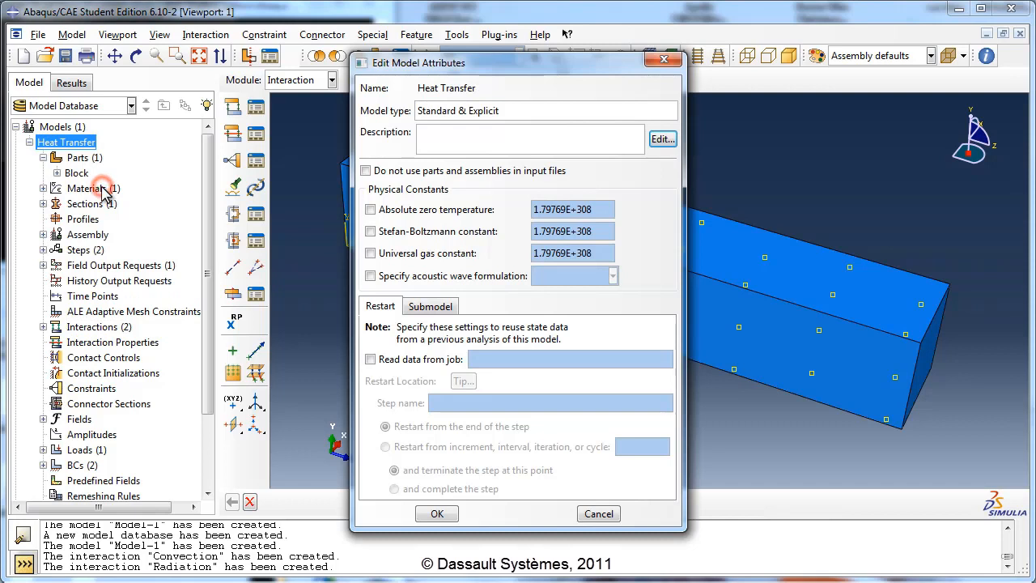
click(371, 210)
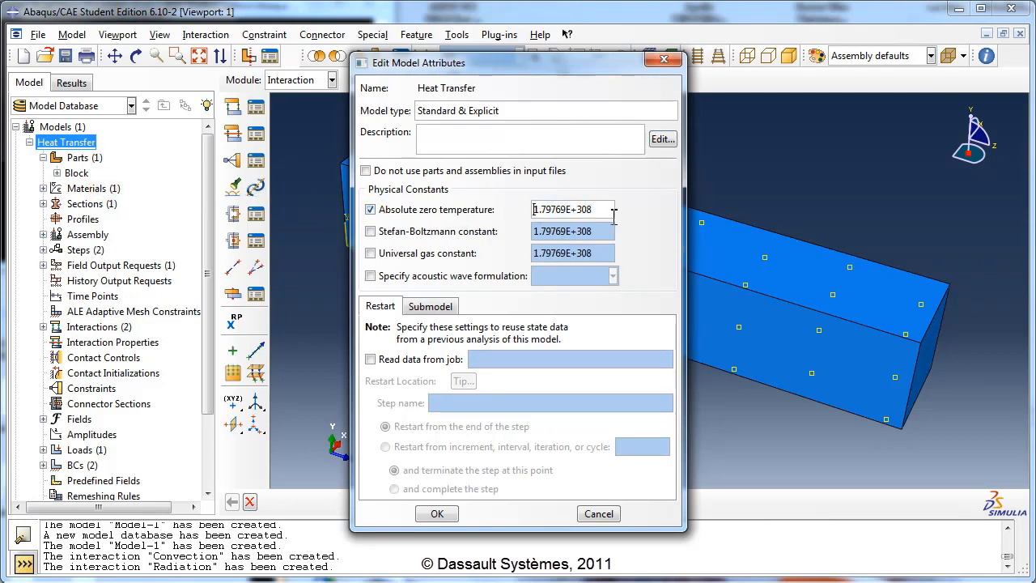
drag(609, 212, 527, 215)
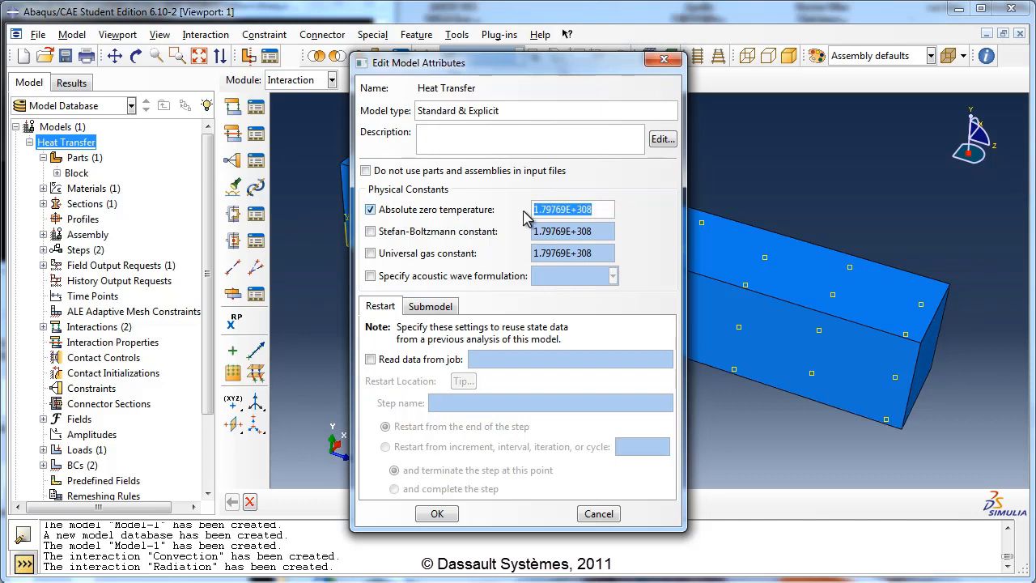
text(-2)
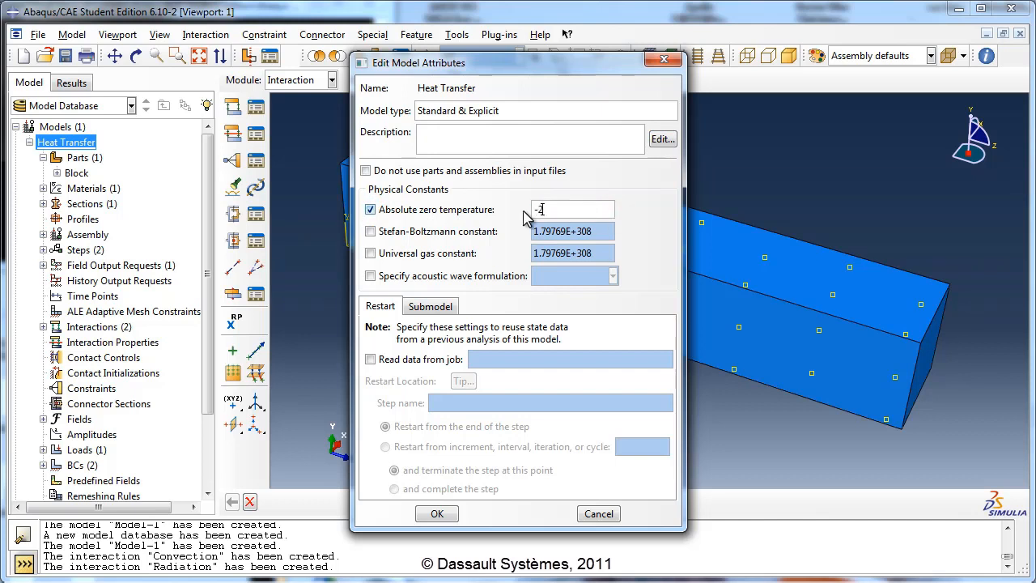
text(73.15)
- Enable the Stefan-Boltzmann constant with a value of 5.67E-8 and save the model attributes
click(444, 233)
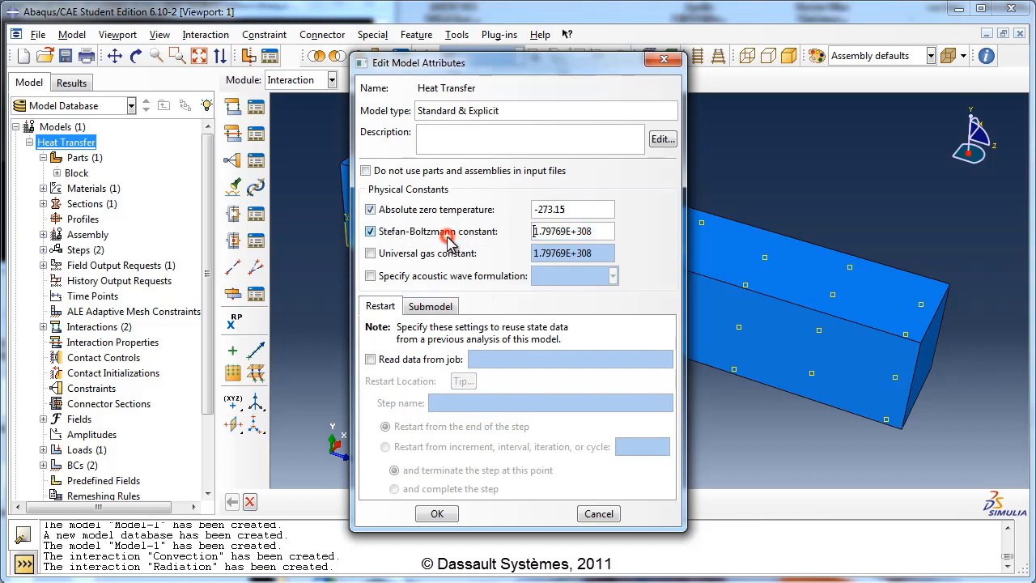
drag(609, 233, 519, 241)
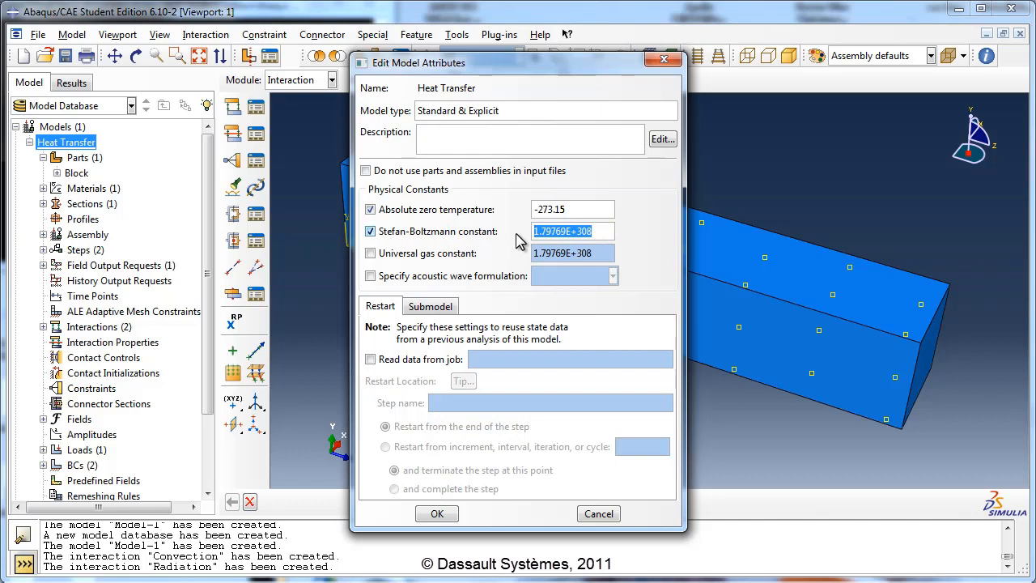
text(5.6)
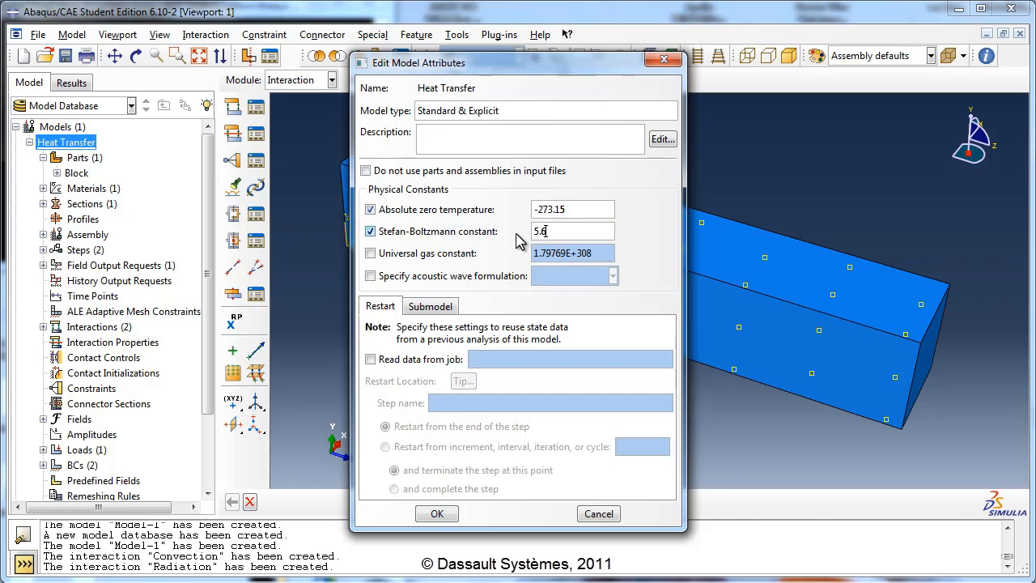
text(7E-8)
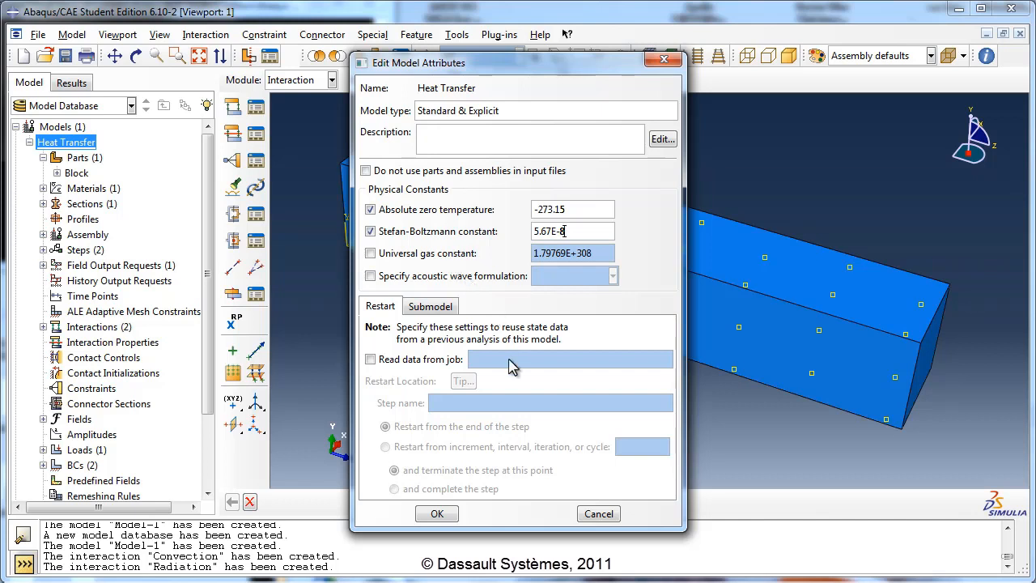
click(429, 515)
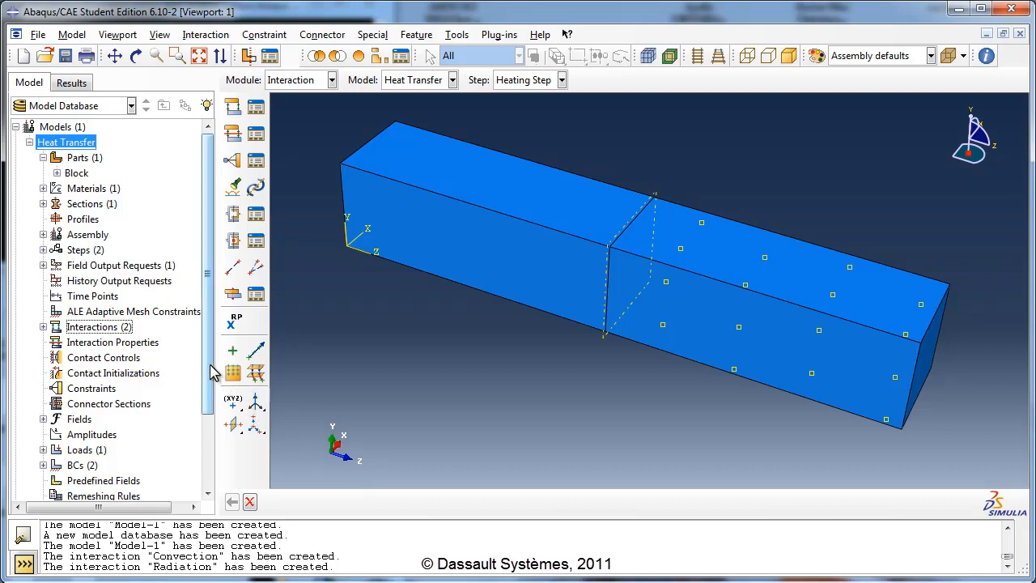
- Open the Block part's mesh and start an element type assignment covering both sections of the block
drag(207, 366, 215, 437)
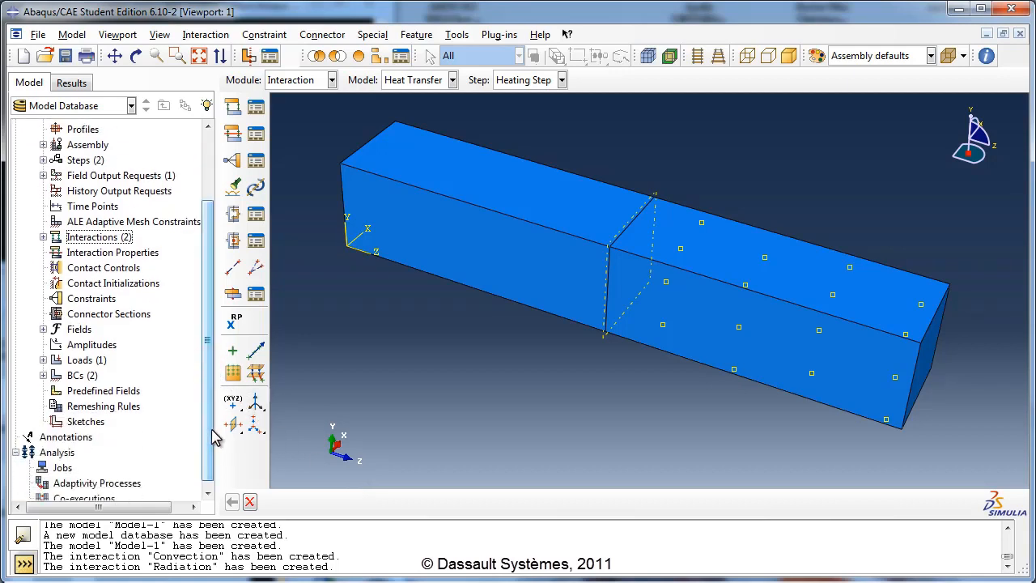
drag(202, 343, 208, 224)
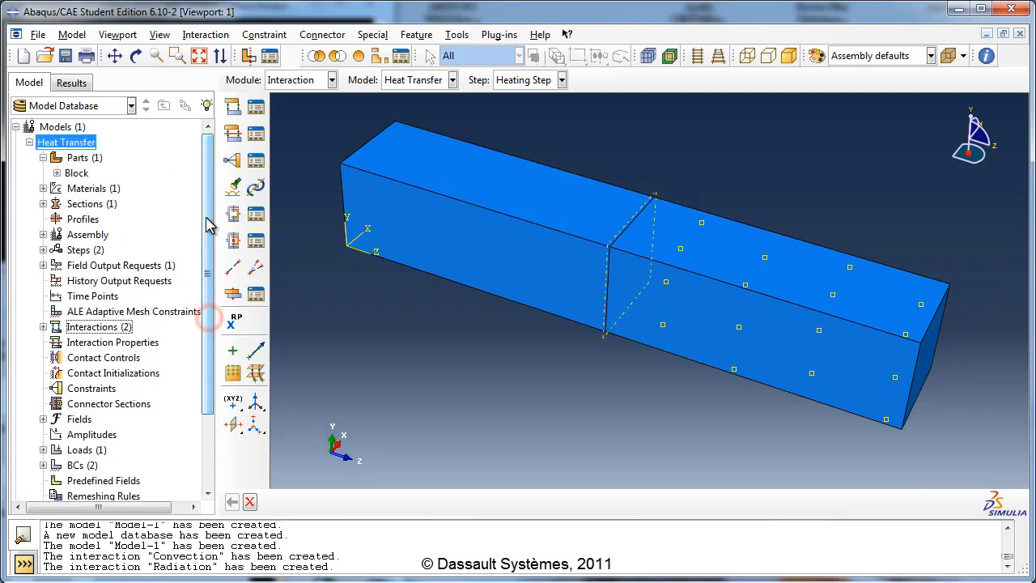
click(58, 173)
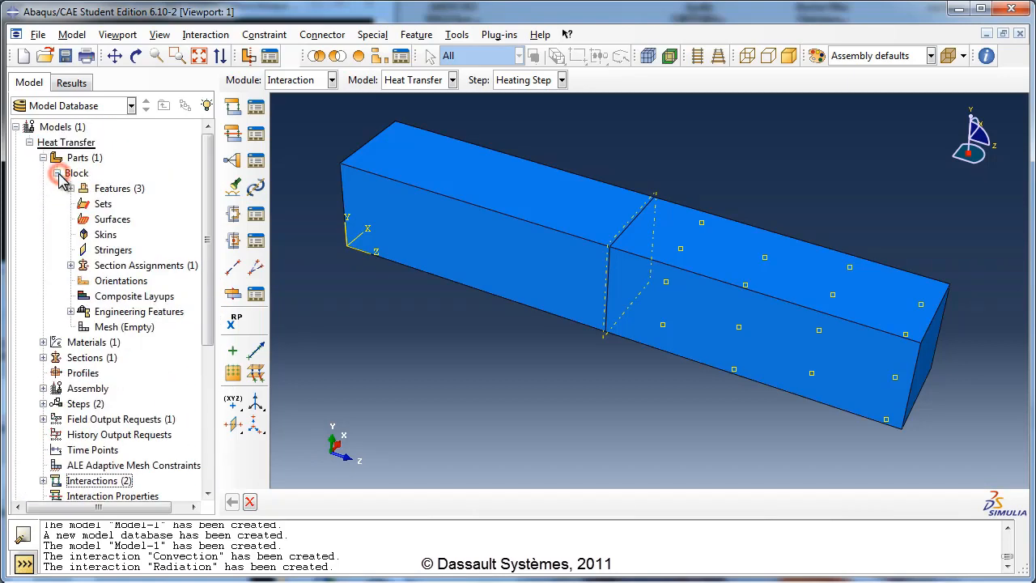
click(126, 327)
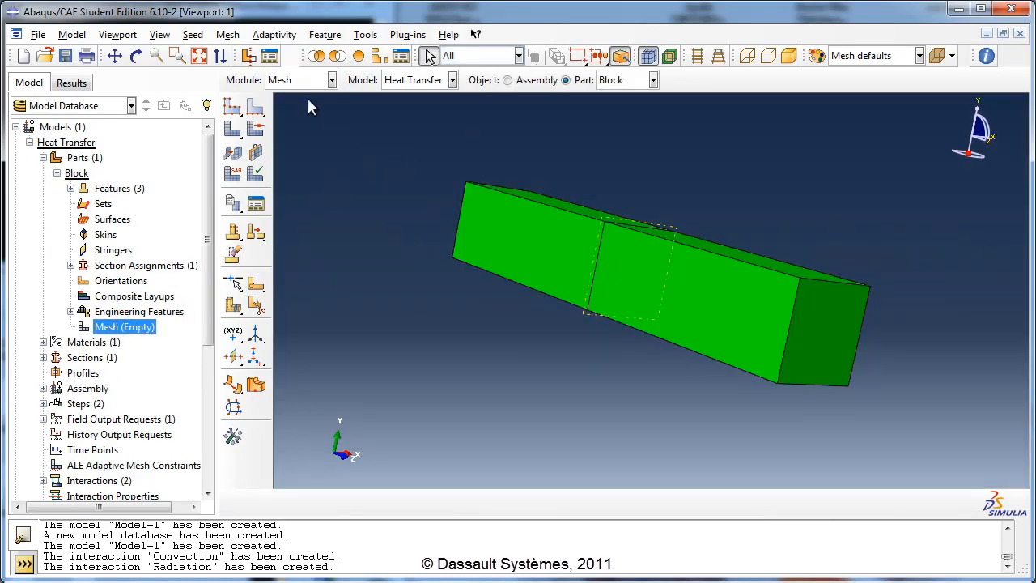
click(228, 34)
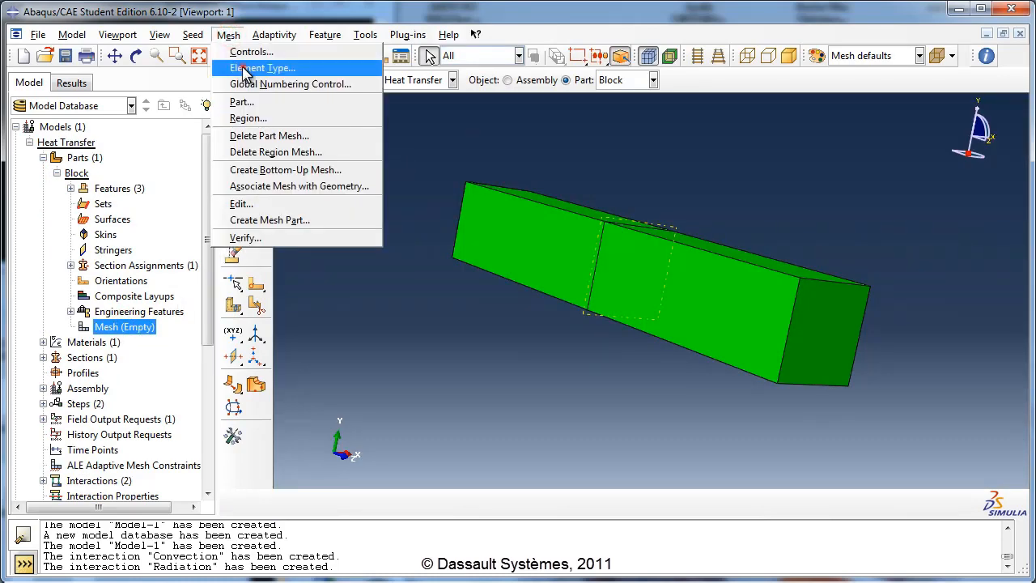
click(244, 70)
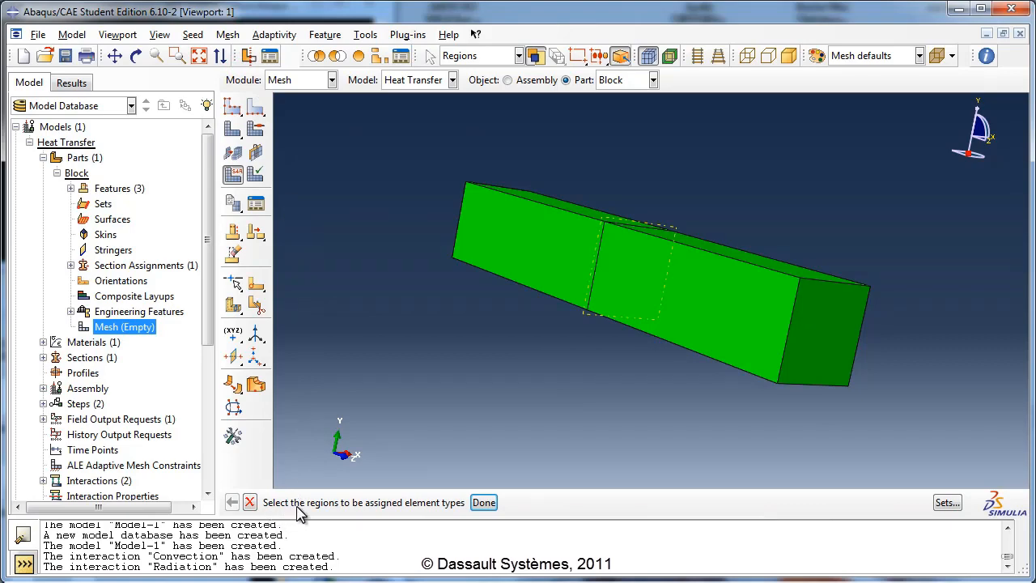
drag(387, 140, 894, 451)
click(484, 503)
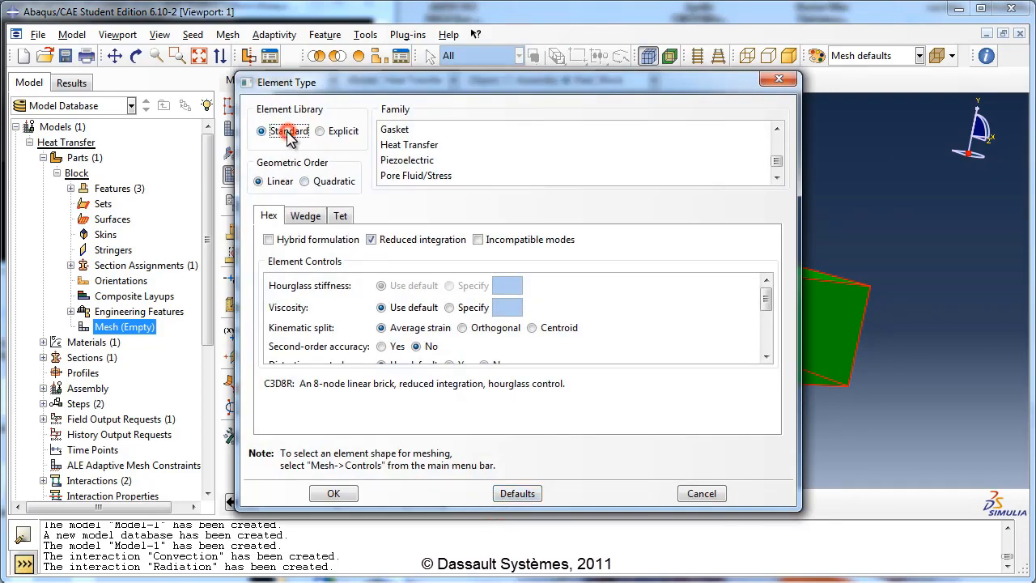
- Assign Standard, Linear elements of the Heat Transfer family to the selected block sections
click(279, 181)
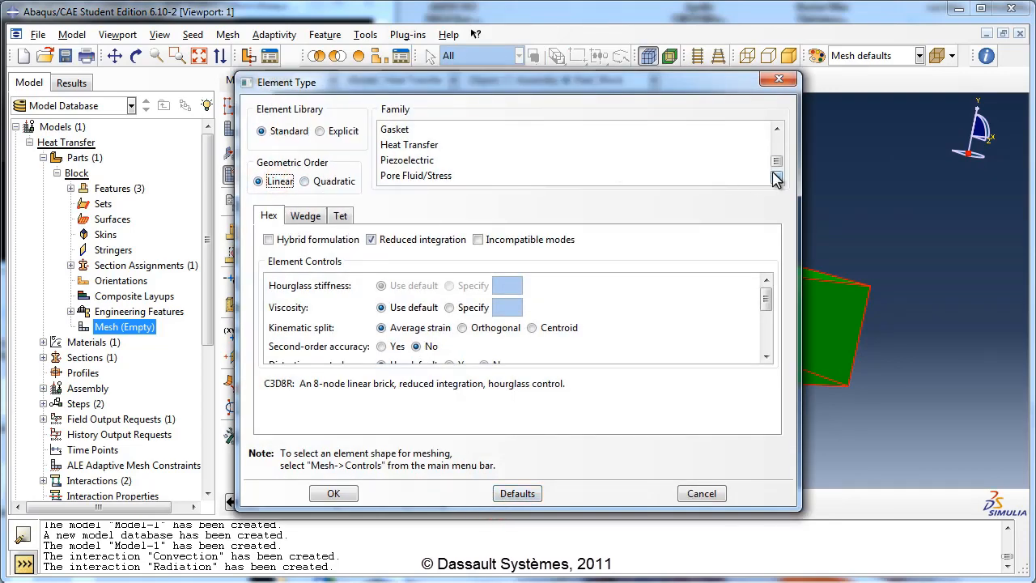
click(777, 129)
click(417, 160)
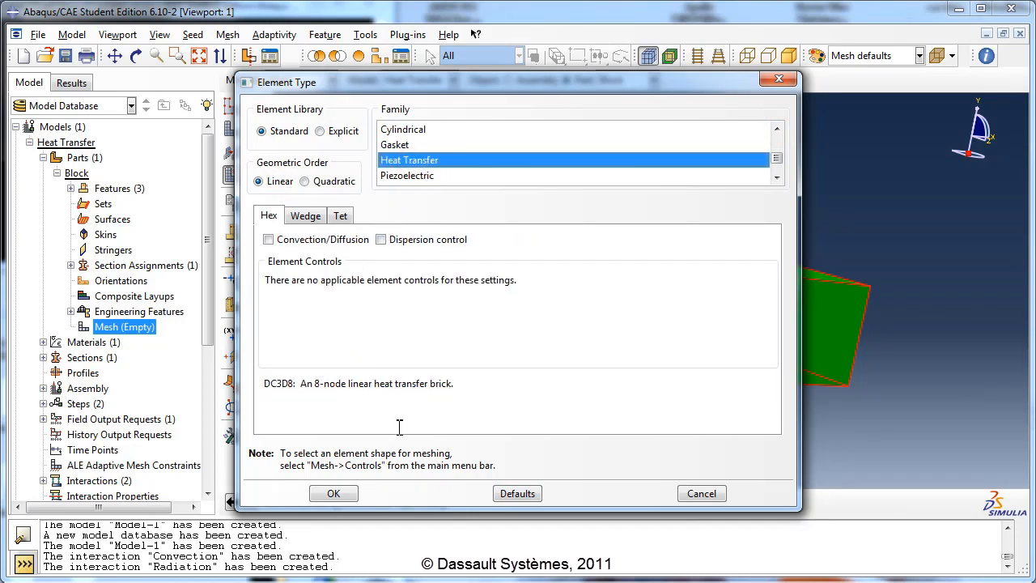
click(344, 496)
key(Escape)
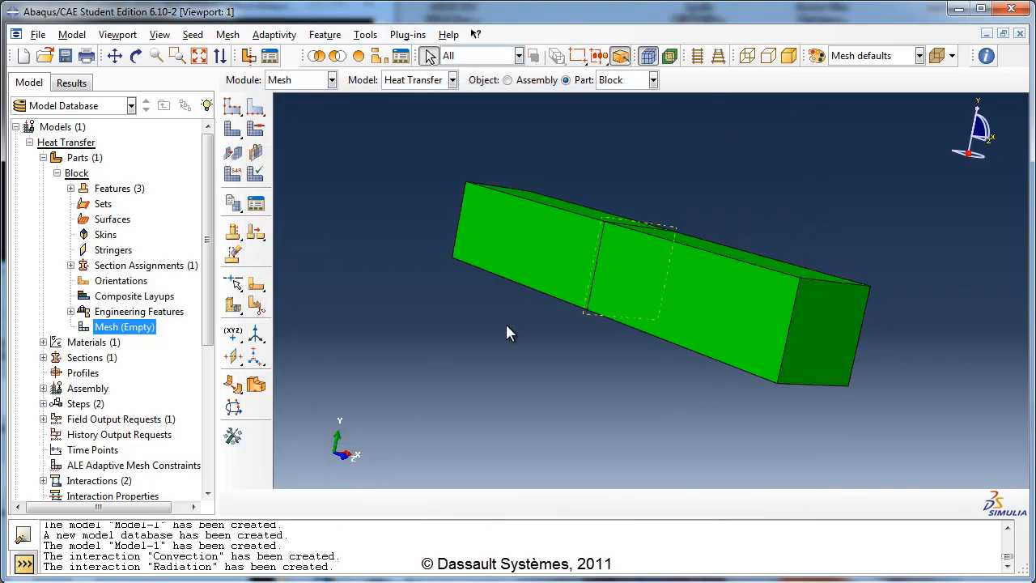
- Seed the Block part with an approximate global size of 0.25, keeping the default curvature control
click(193, 34)
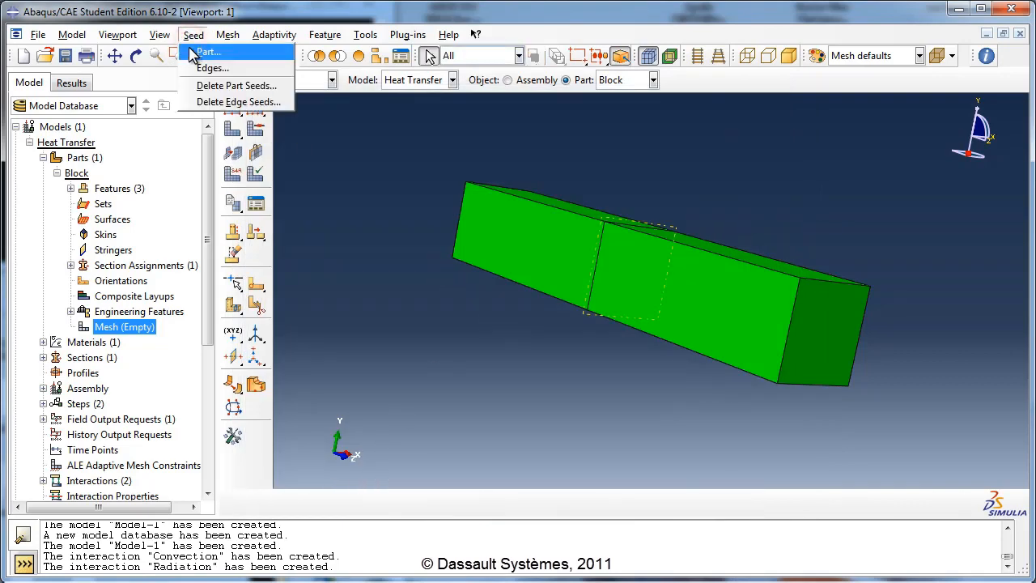
click(193, 51)
double_click(517, 240)
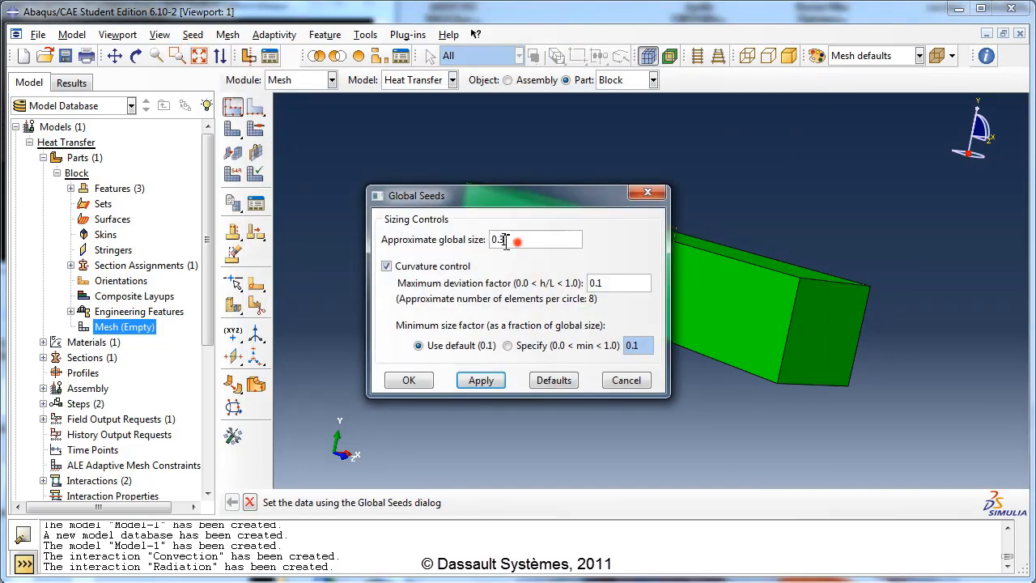
text(0.25)
click(418, 380)
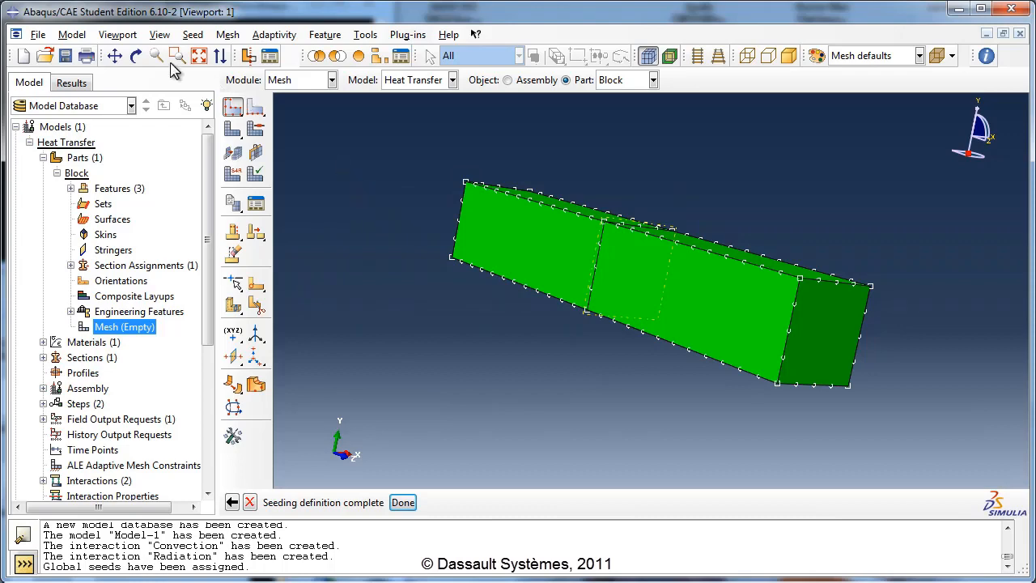
- Generate the mesh on the whole Block part and inspect it from another side
click(136, 55)
drag(613, 276, 671, 365)
click(136, 58)
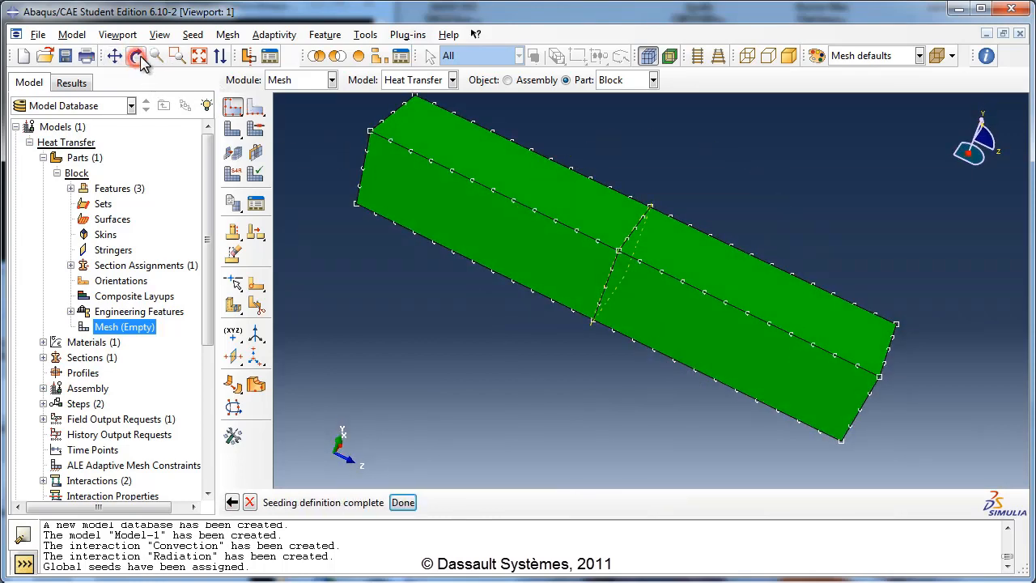
click(226, 34)
click(237, 102)
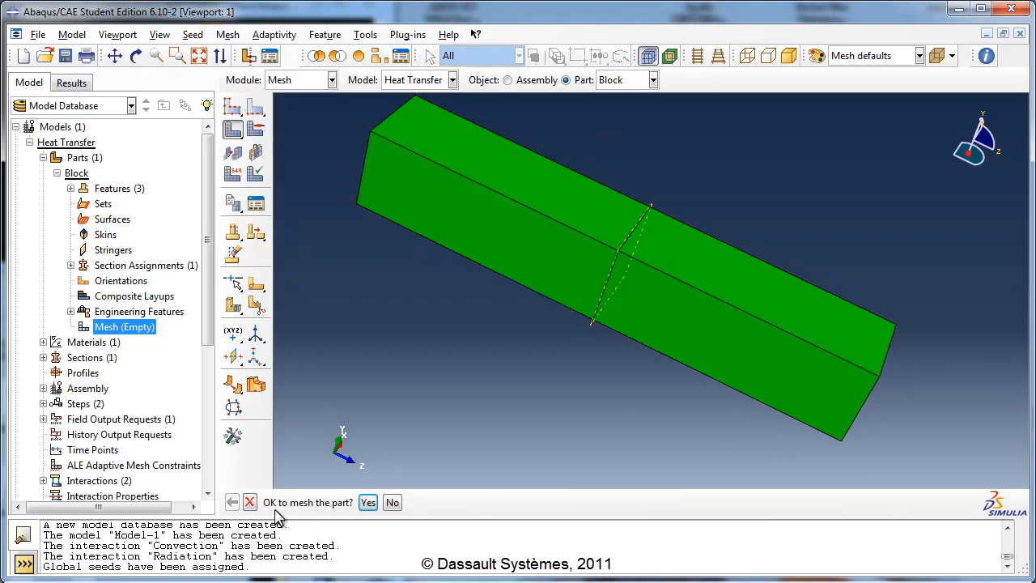
click(368, 502)
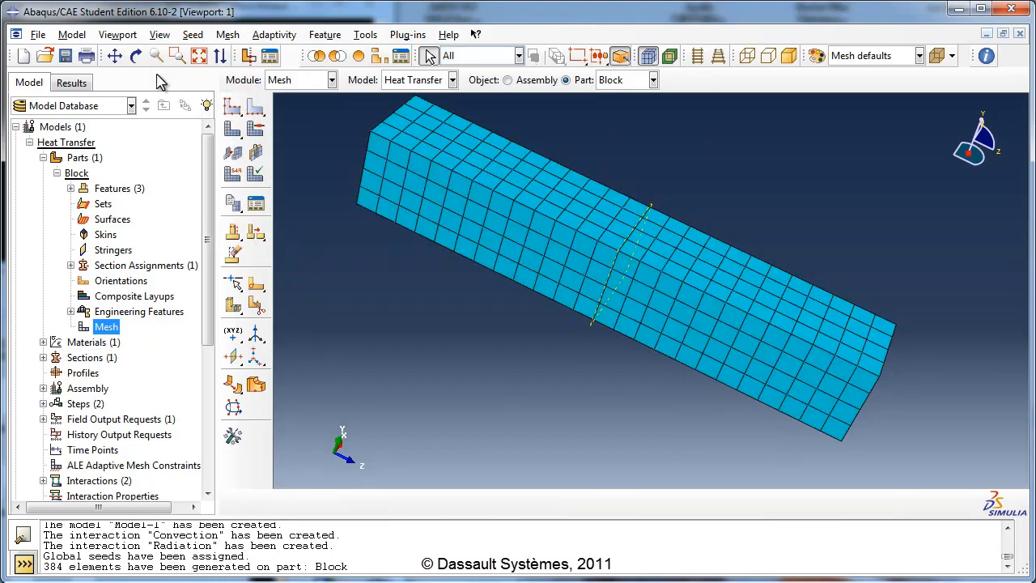
click(136, 55)
drag(590, 357, 616, 307)
click(136, 55)
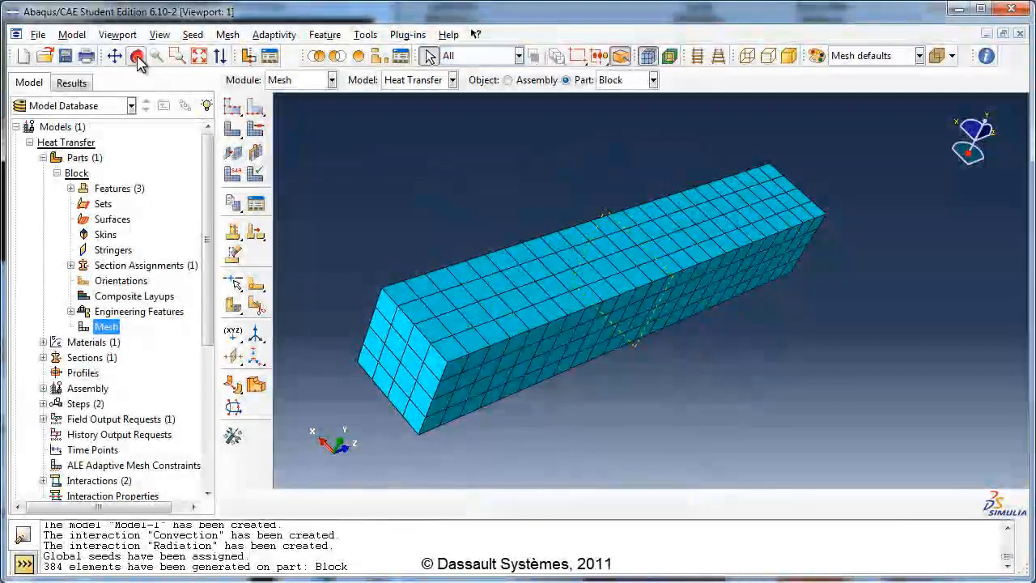
- Create a job named HeatTransferJob from the Heat Transfer model
drag(208, 154, 199, 354)
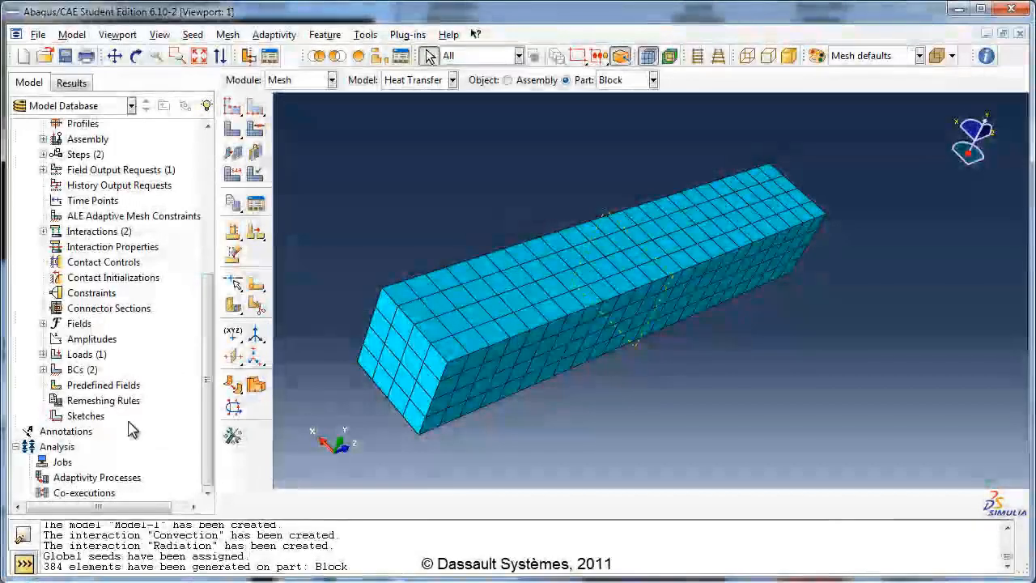
double_click(63, 462)
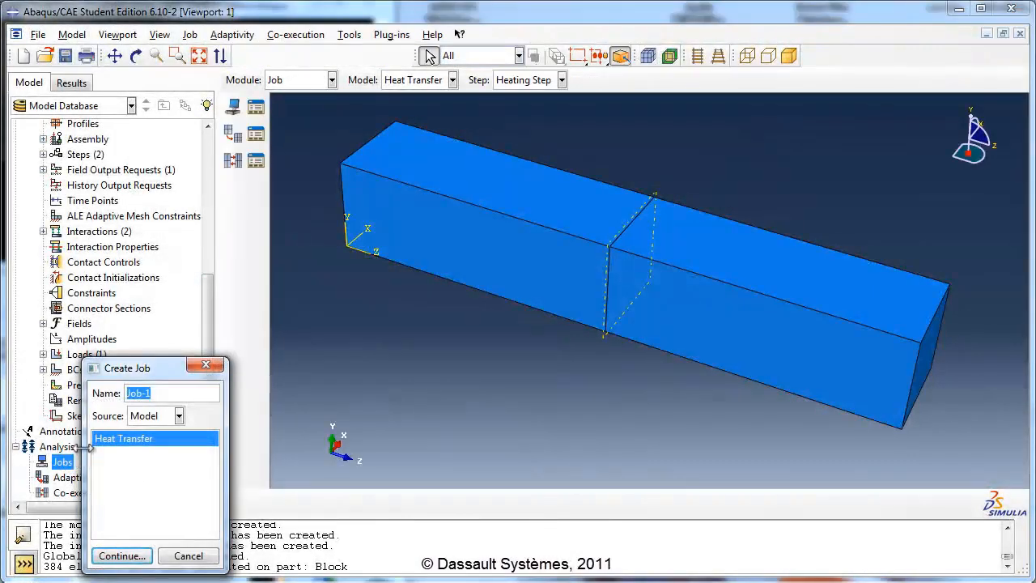
text(HeatTra)
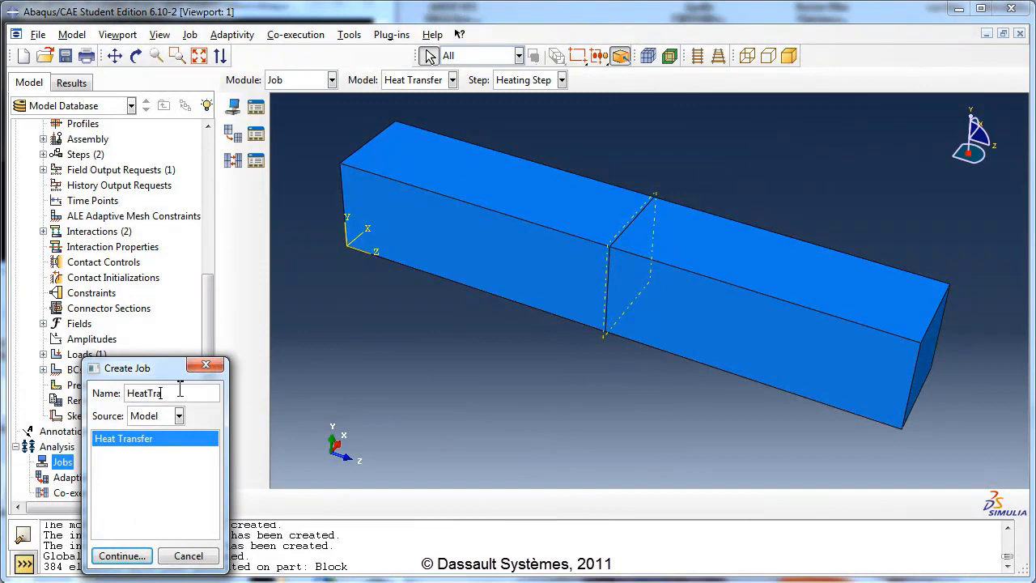
text(nsferJob)
click(129, 556)
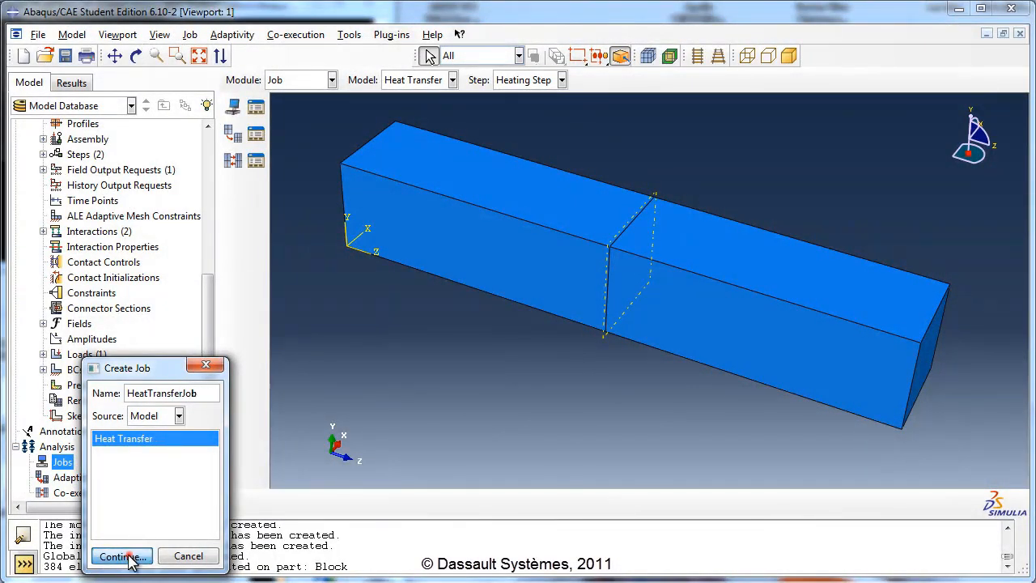
- Describe the job as "Job simulates heat conduction through block" and accept the default full analysis, background, immediate submission settings
click(263, 280)
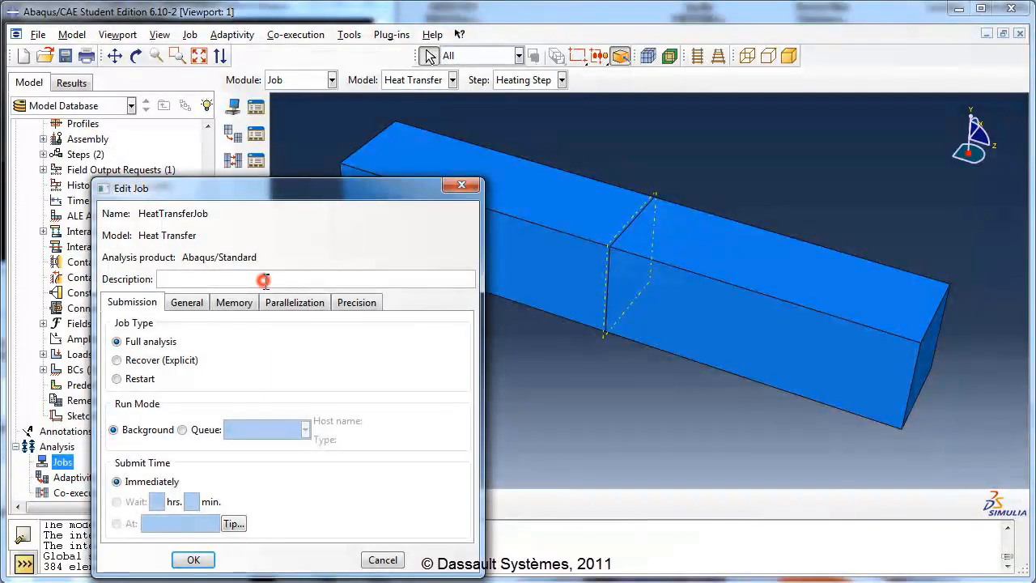
text(Job s)
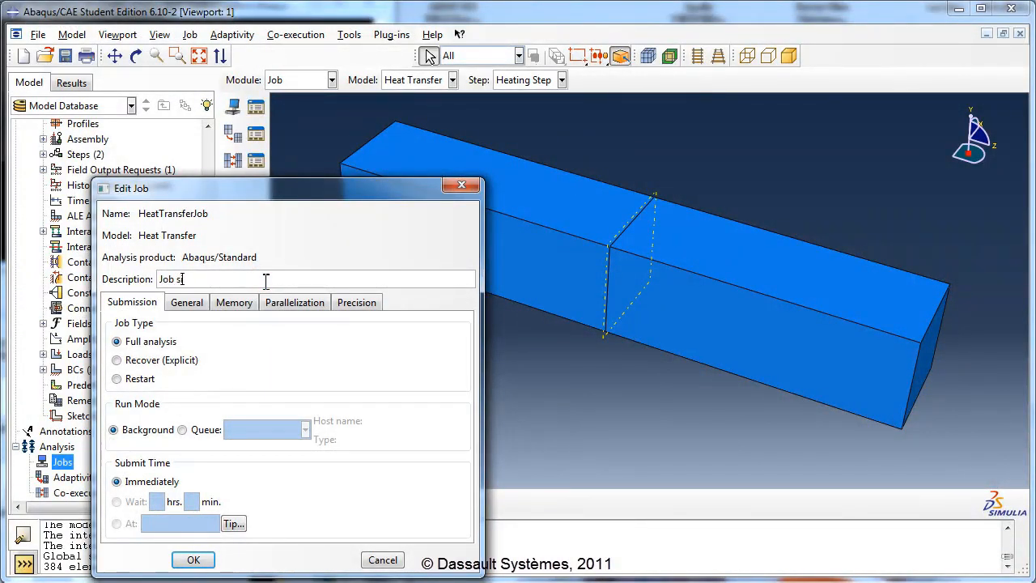
text(imulates heat conduction throu)
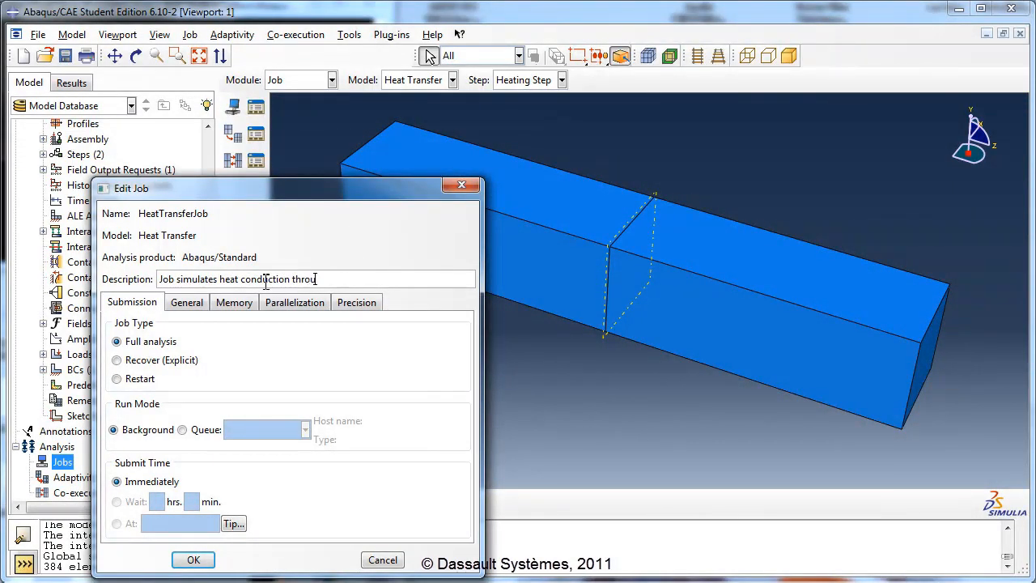
text(gh block)
click(193, 560)
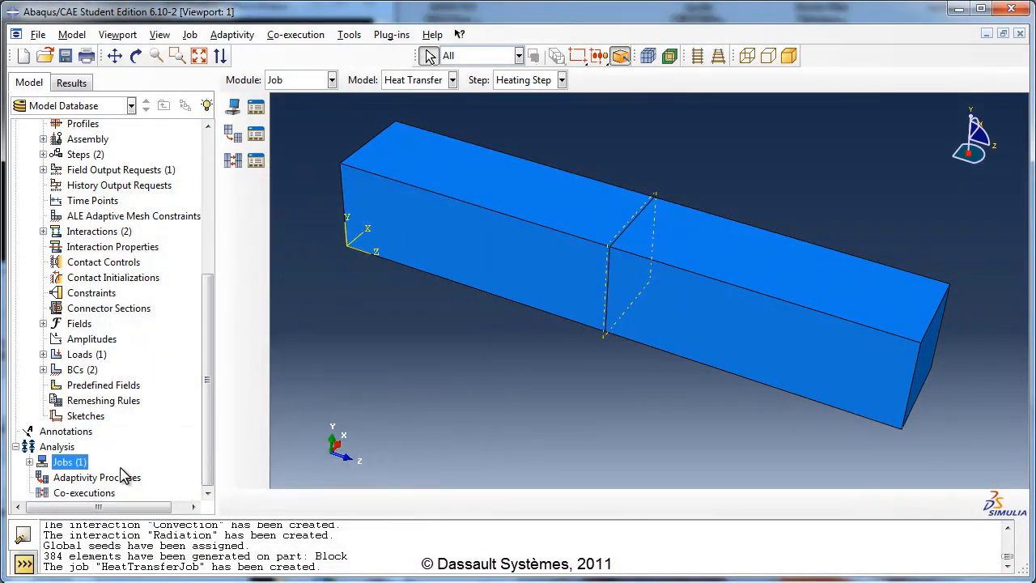
- Submit HeatTransferJob for analysis, agreeing to continue without history output for the Heating Step
click(30, 461)
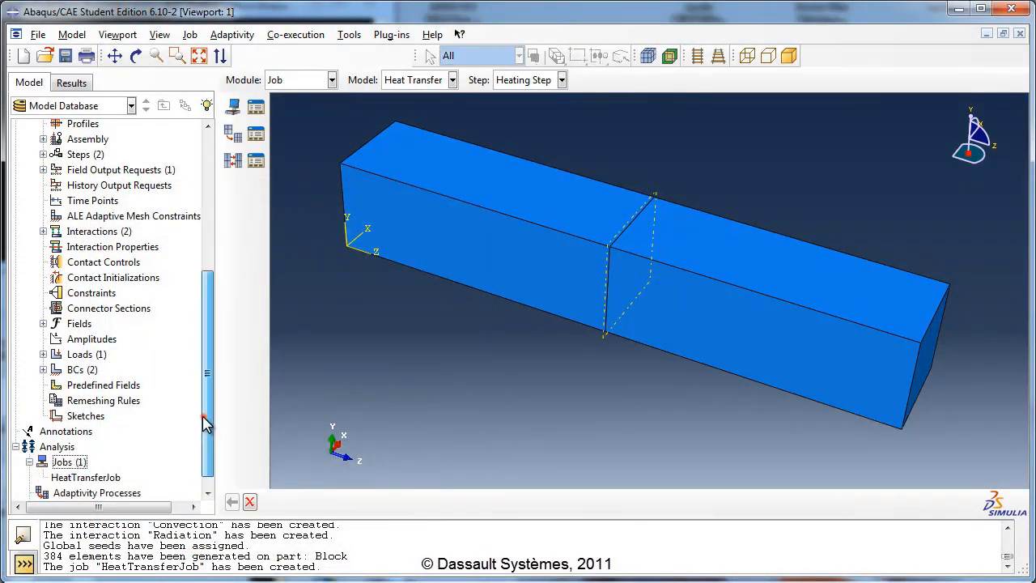
drag(203, 416, 203, 425)
click(111, 462)
right_click(111, 463)
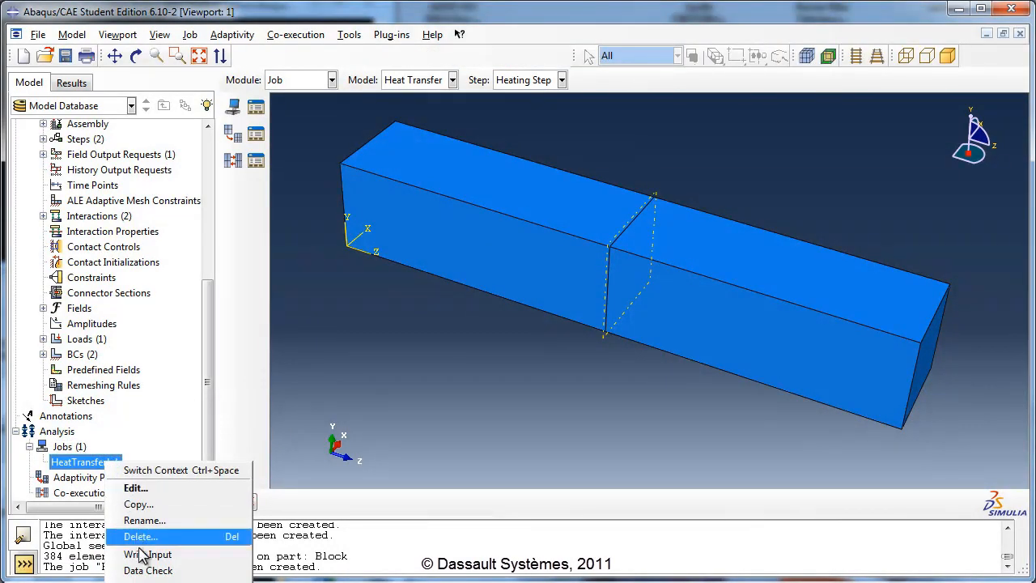
click(143, 579)
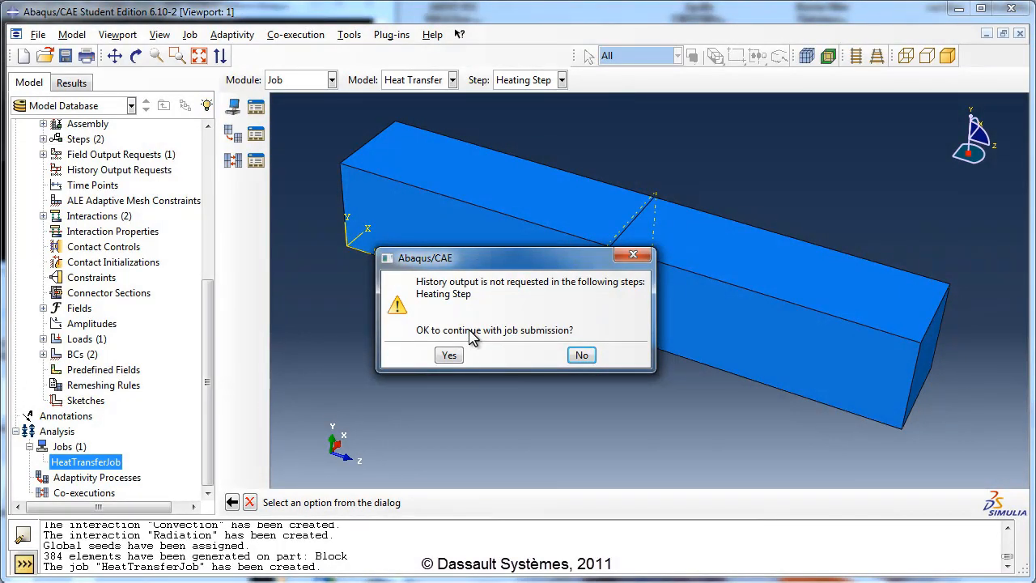
click(451, 355)
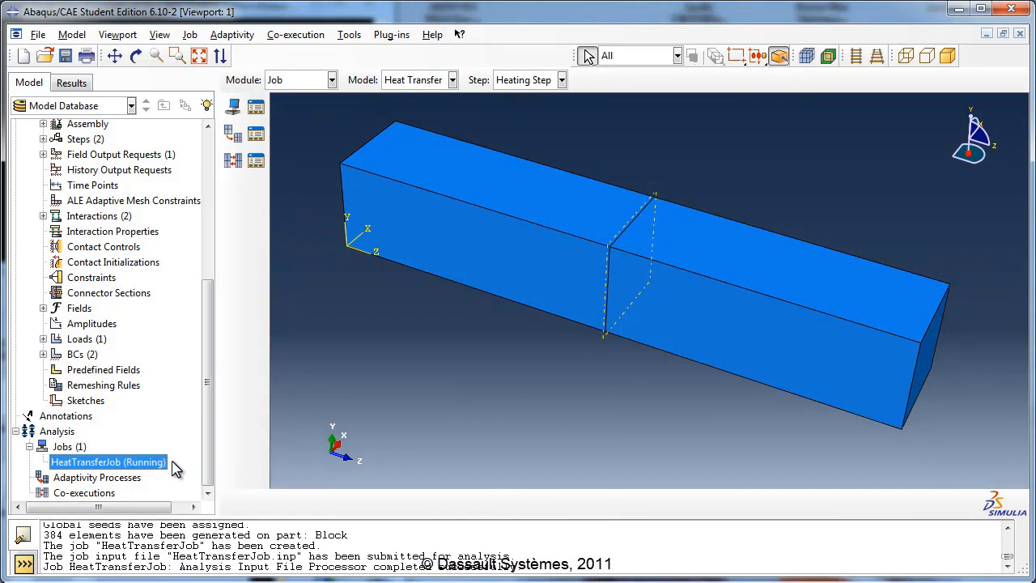
- Open the results of HeatTransferJob and plot the nodal temperature NT11 as contours on the block
right_click(129, 463)
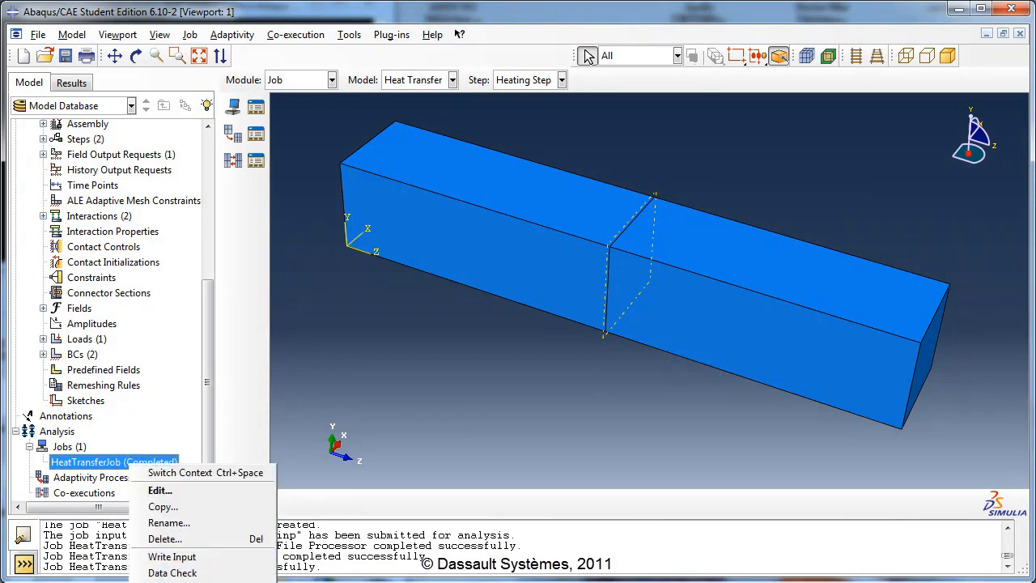
click(170, 582)
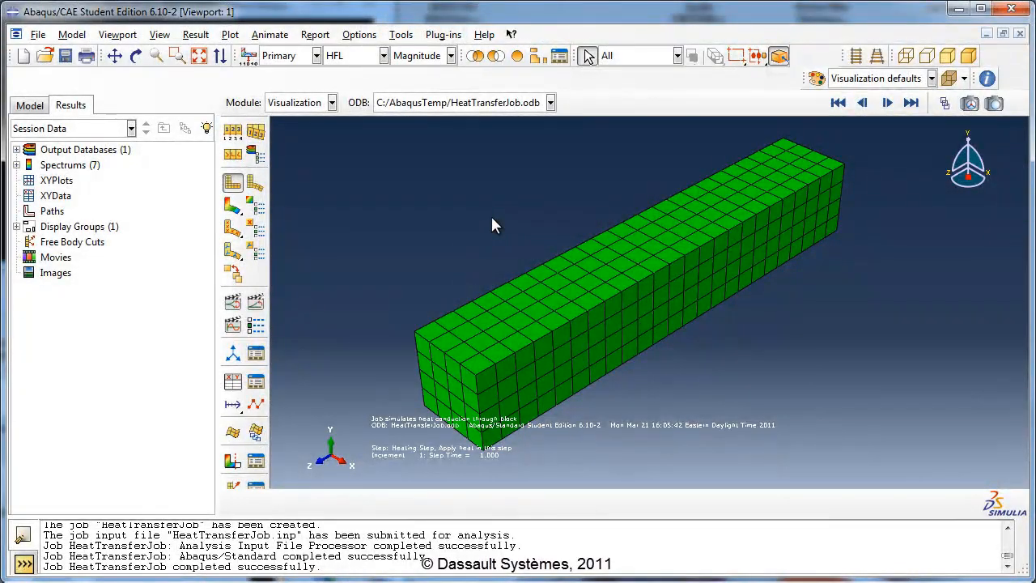
click(195, 35)
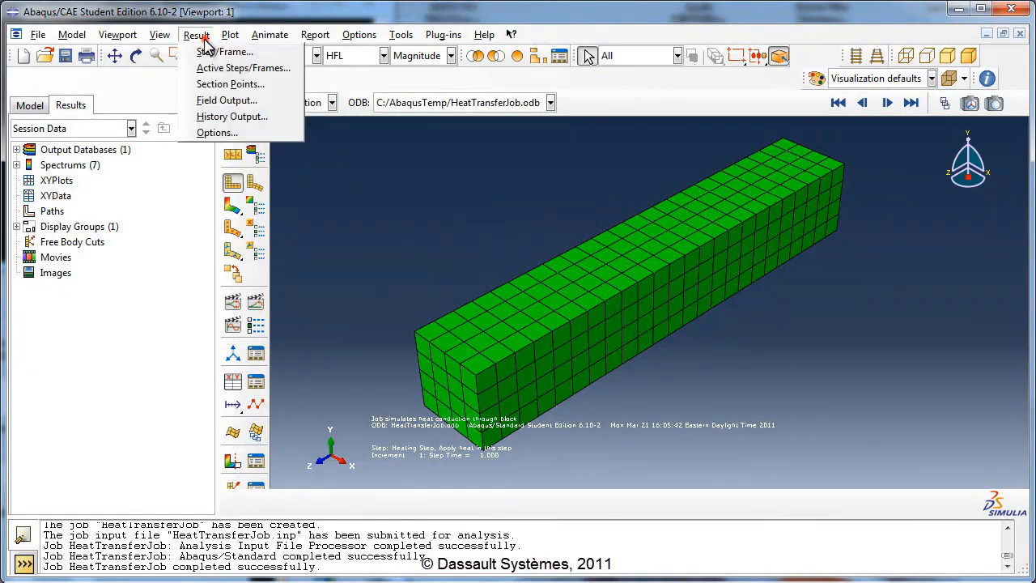
click(226, 100)
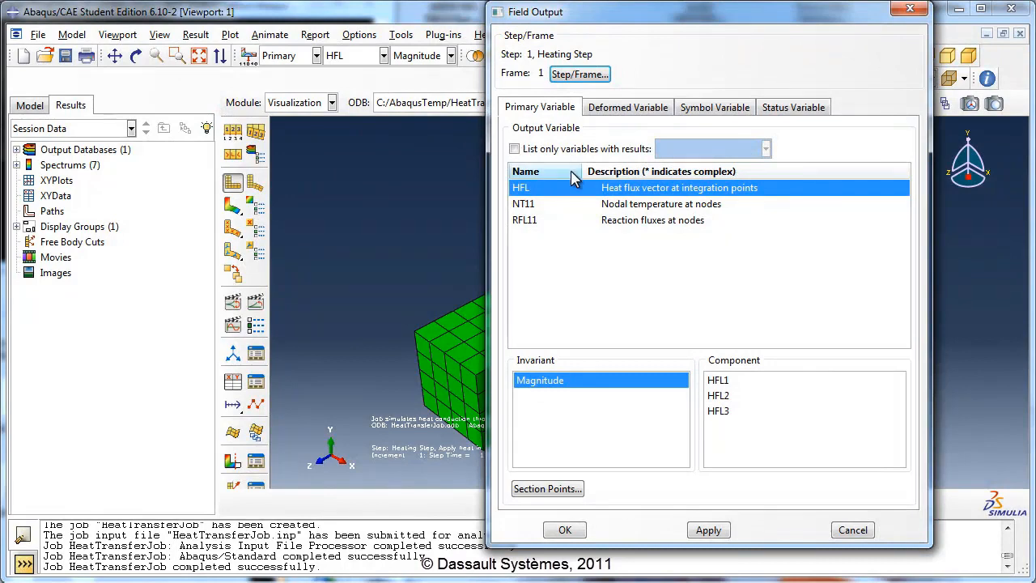
click(600, 207)
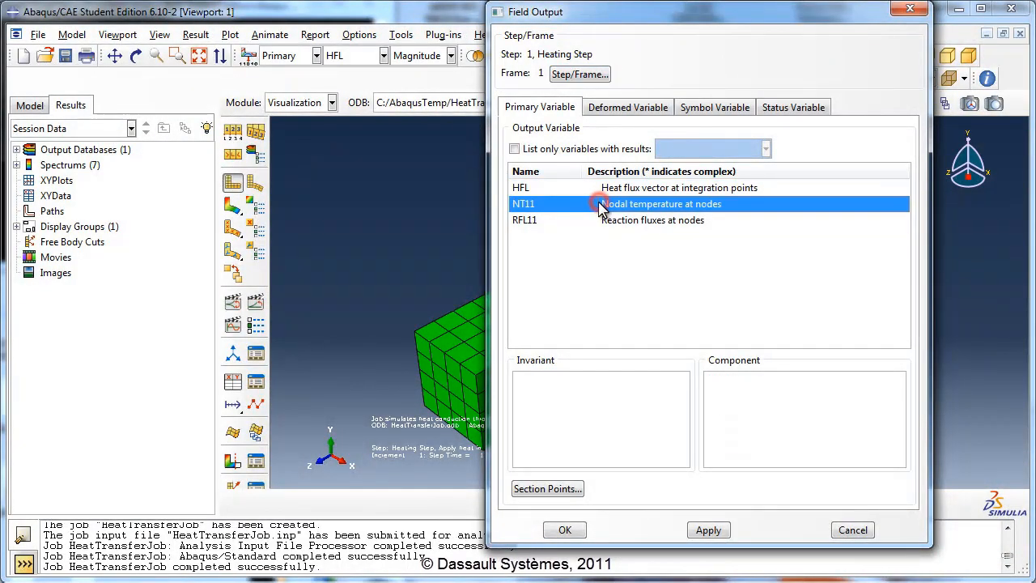
click(562, 530)
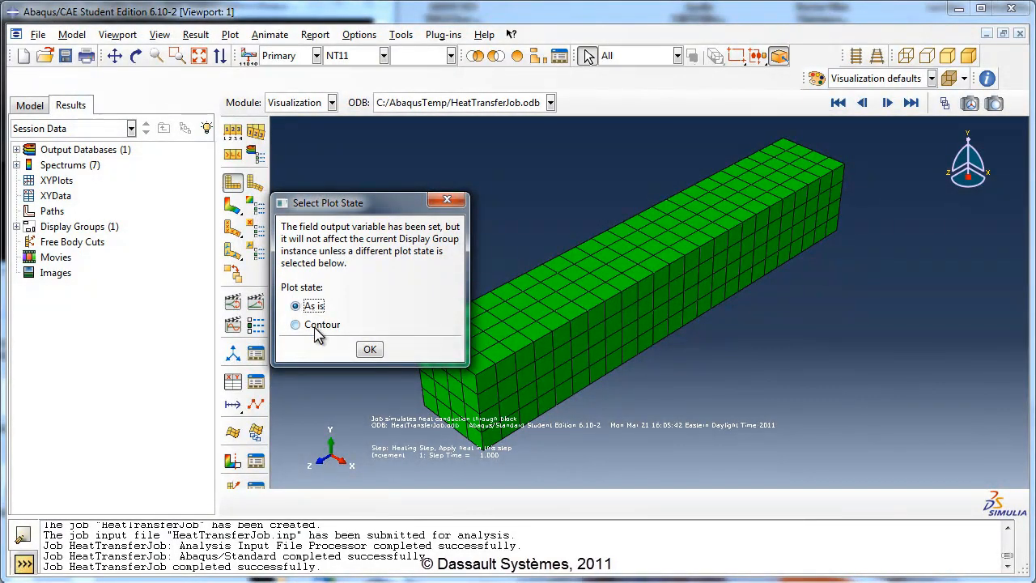
click(314, 327)
click(372, 349)
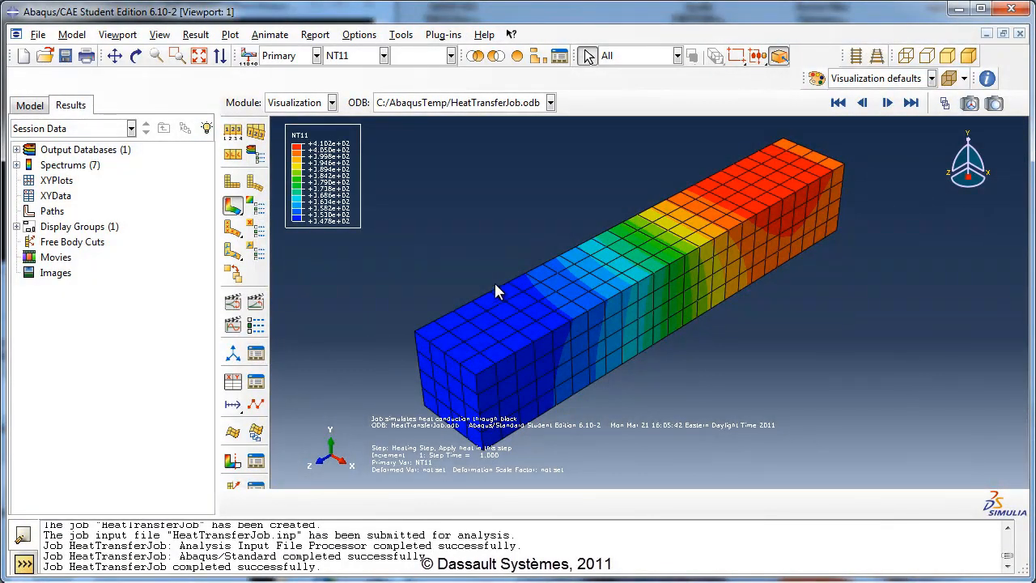
- Check the available output variables, keep NT11 as the primary one, and inspect the temperature contours from another angle
click(384, 56)
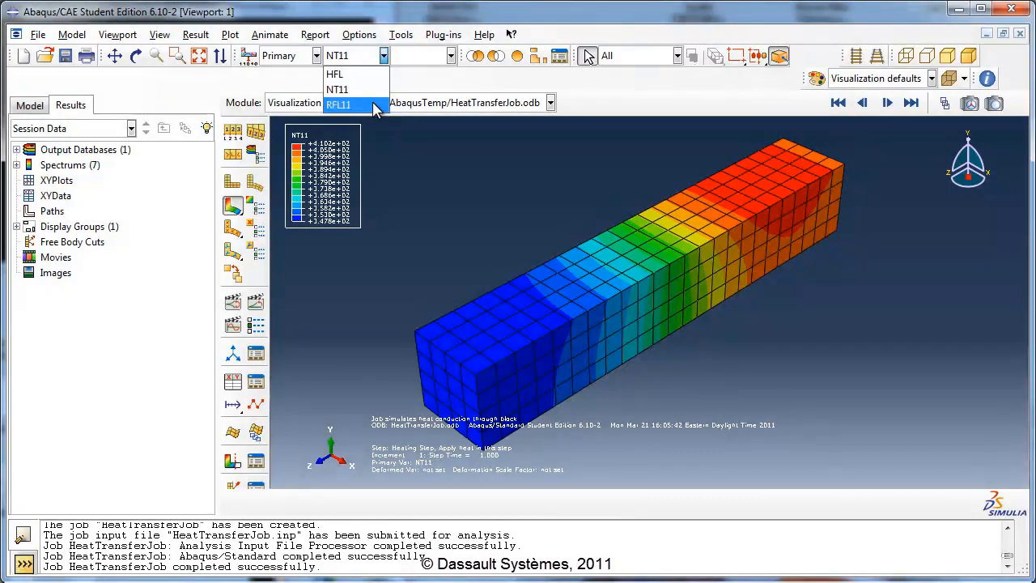
click(370, 89)
click(511, 223)
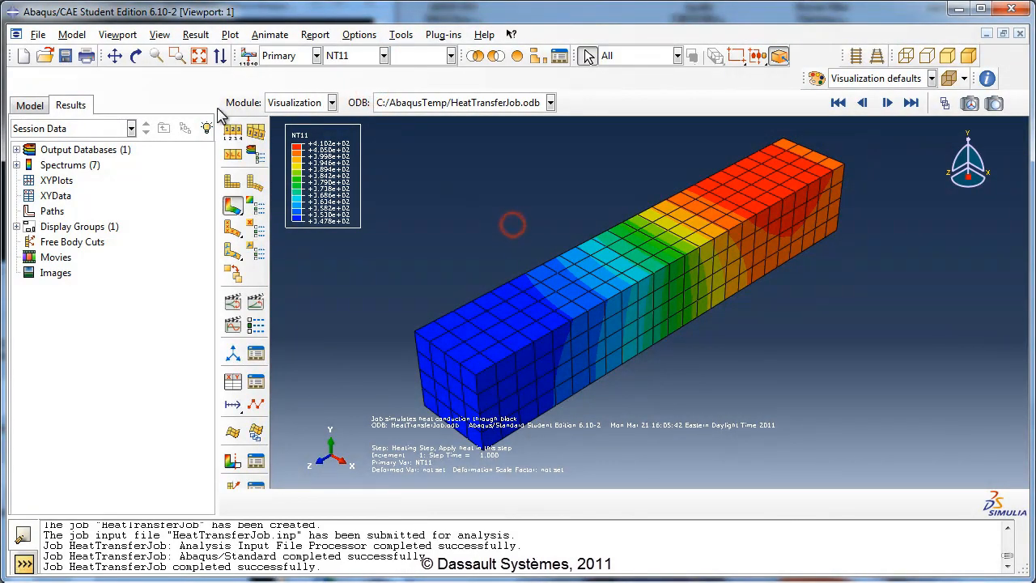
click(136, 56)
drag(657, 323, 627, 308)
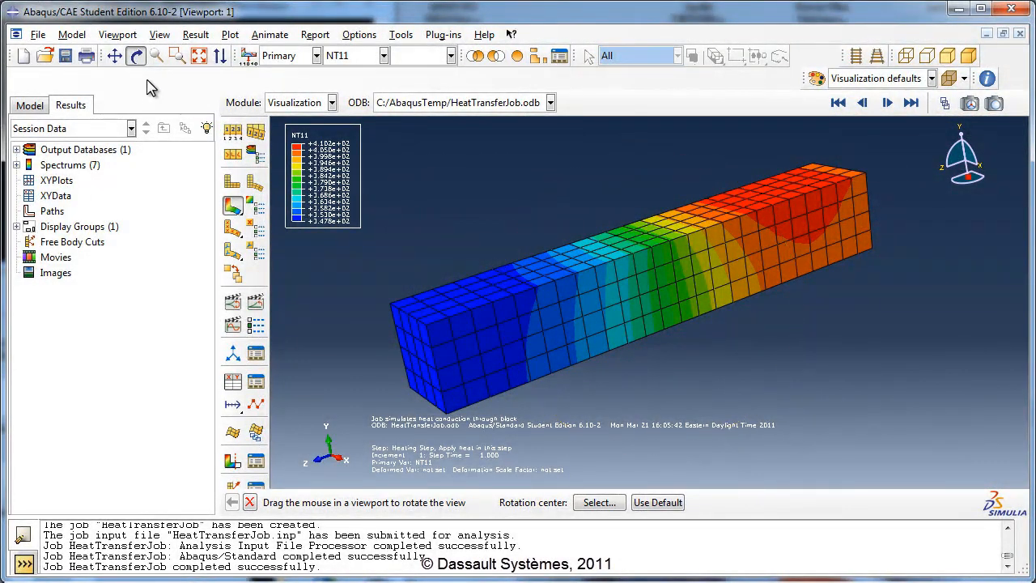
click(137, 54)
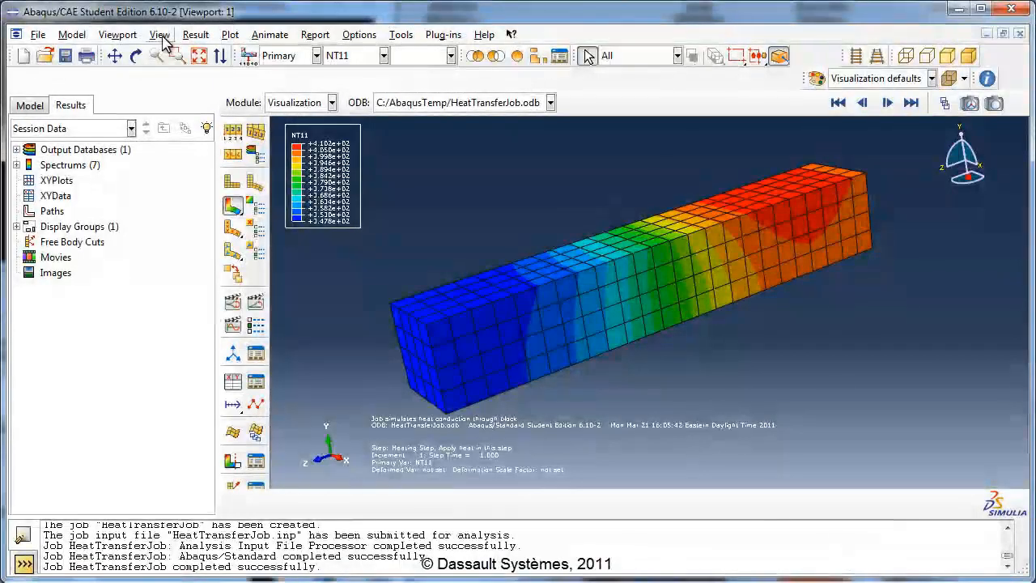
- Show the Views toolbar over the viewport and inspect the temperature contours in the top and side views
click(161, 34)
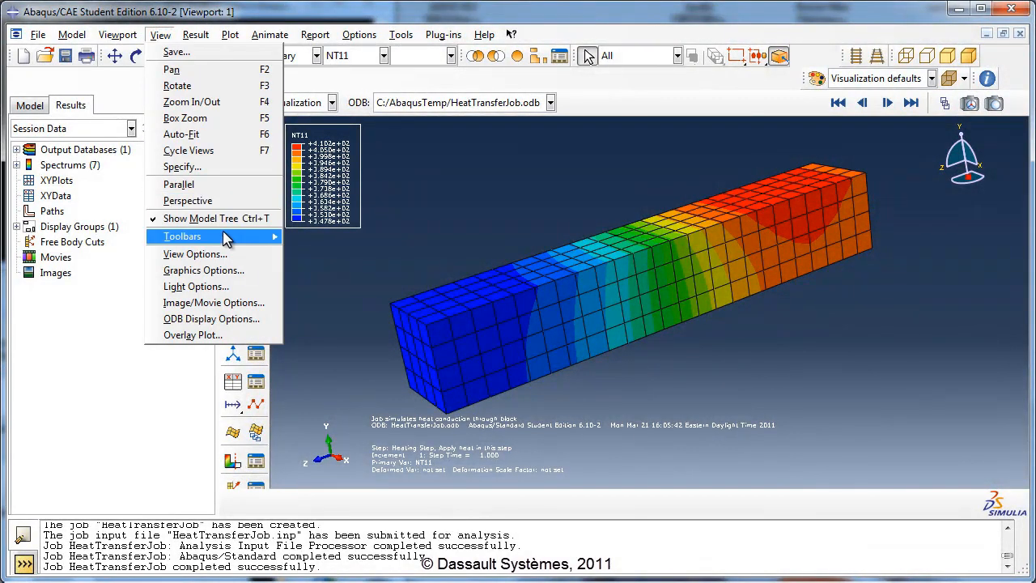
mouse_move(227, 241)
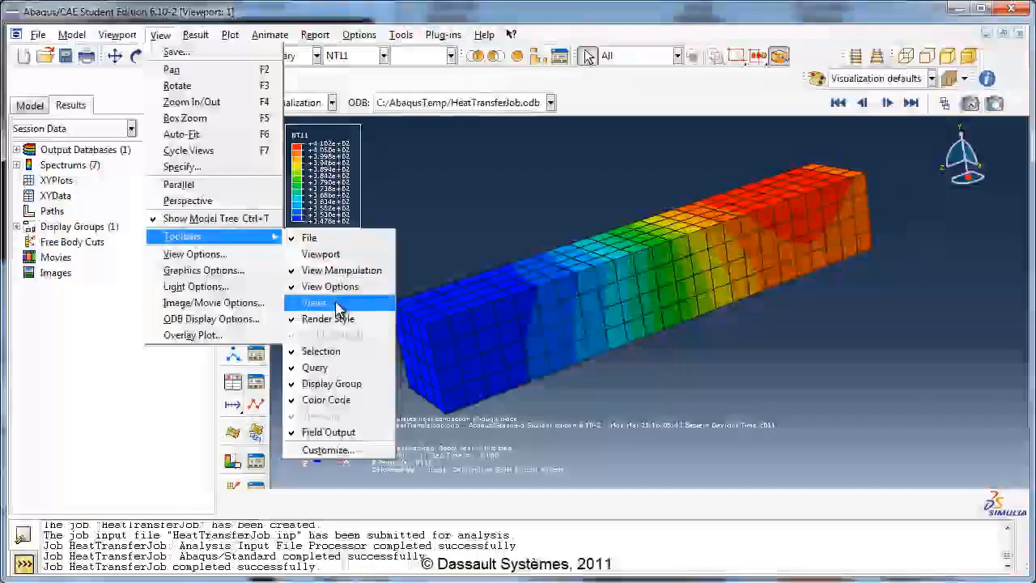
click(336, 302)
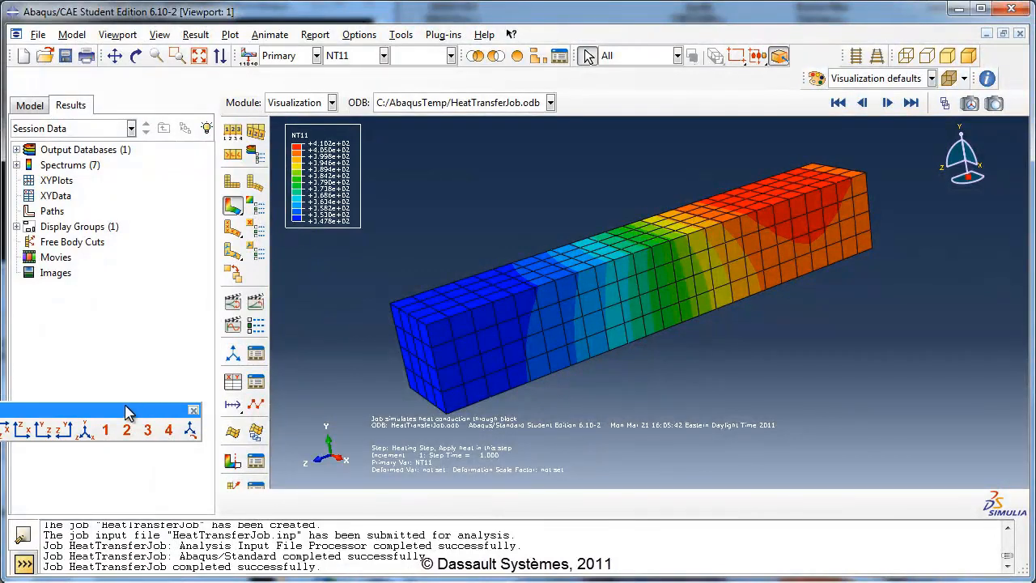
drag(128, 407, 469, 146)
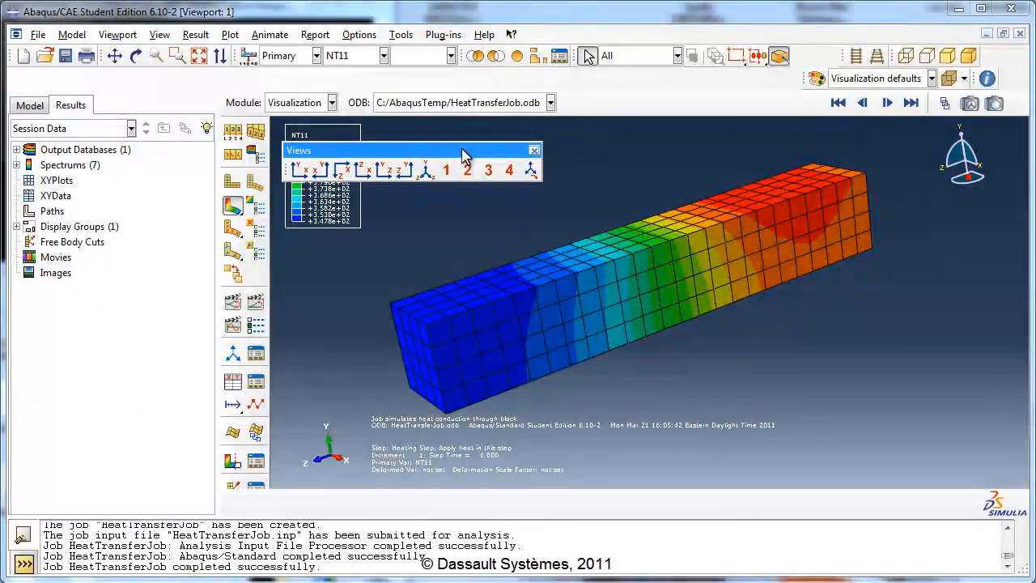
click(342, 170)
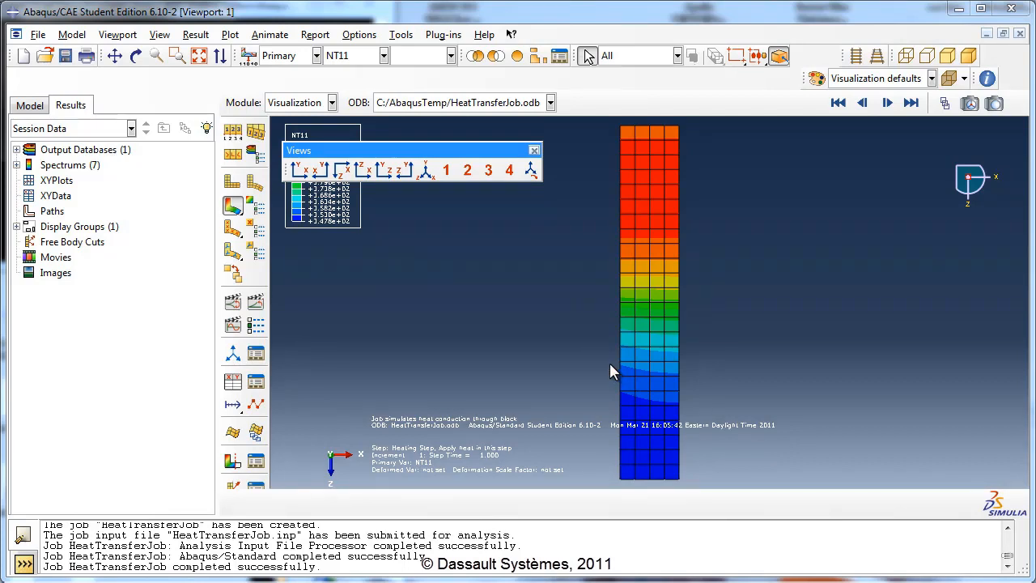
click(403, 171)
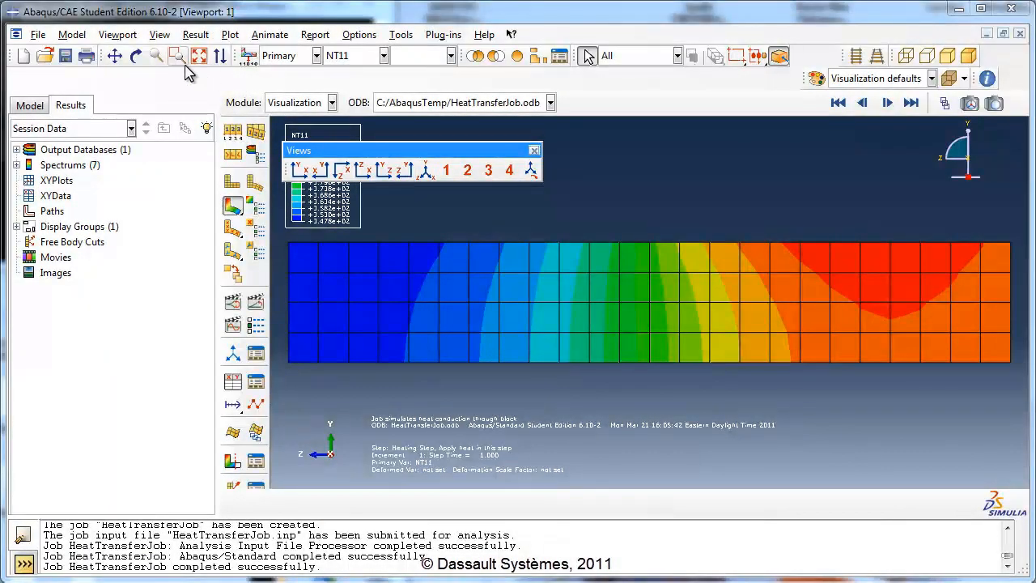
- Rotate the block to an oblique orientation and save it as view User 1 with the current scale and position
click(136, 55)
drag(530, 326, 726, 297)
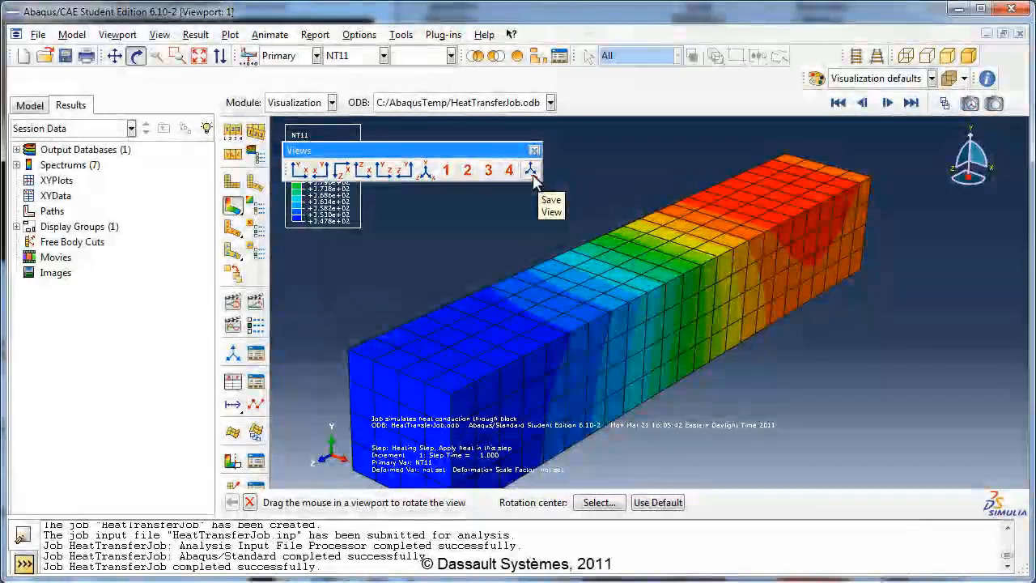
click(531, 171)
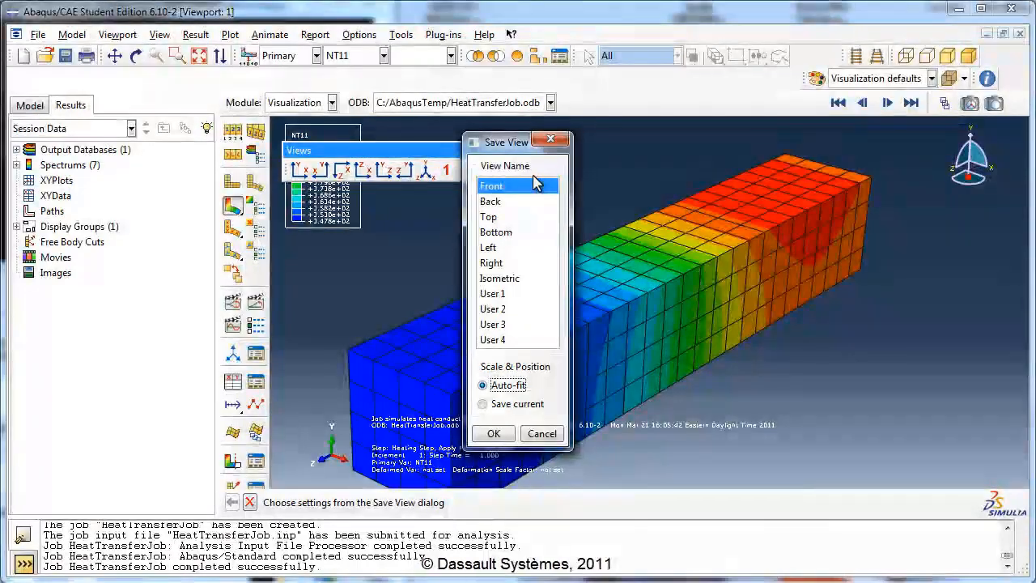
click(497, 295)
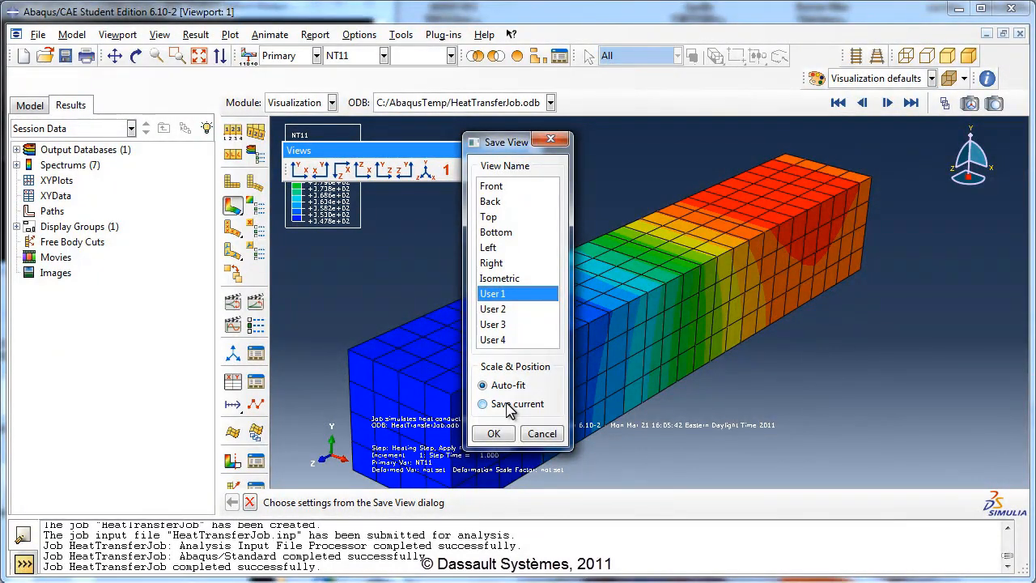
click(509, 408)
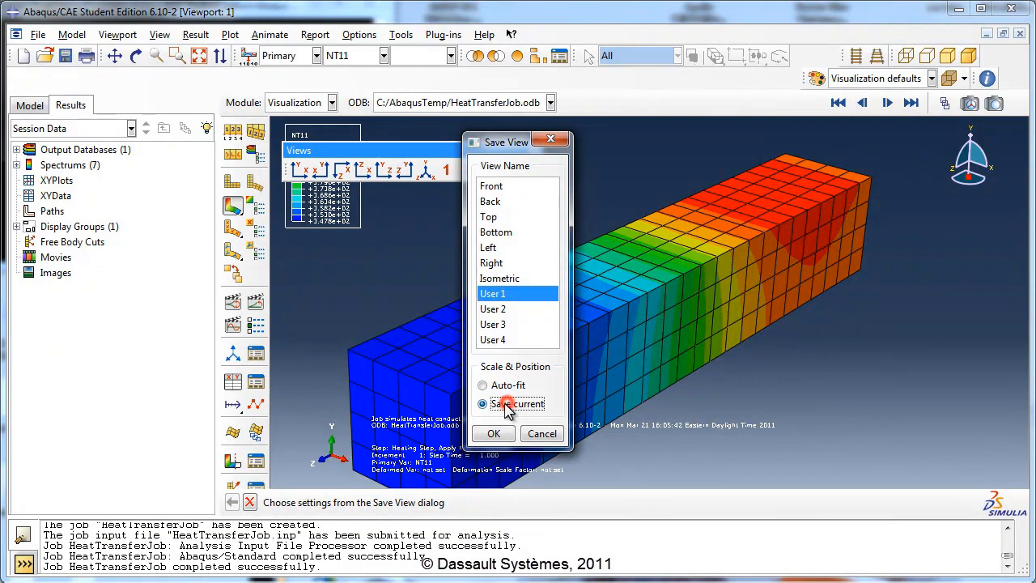
click(493, 434)
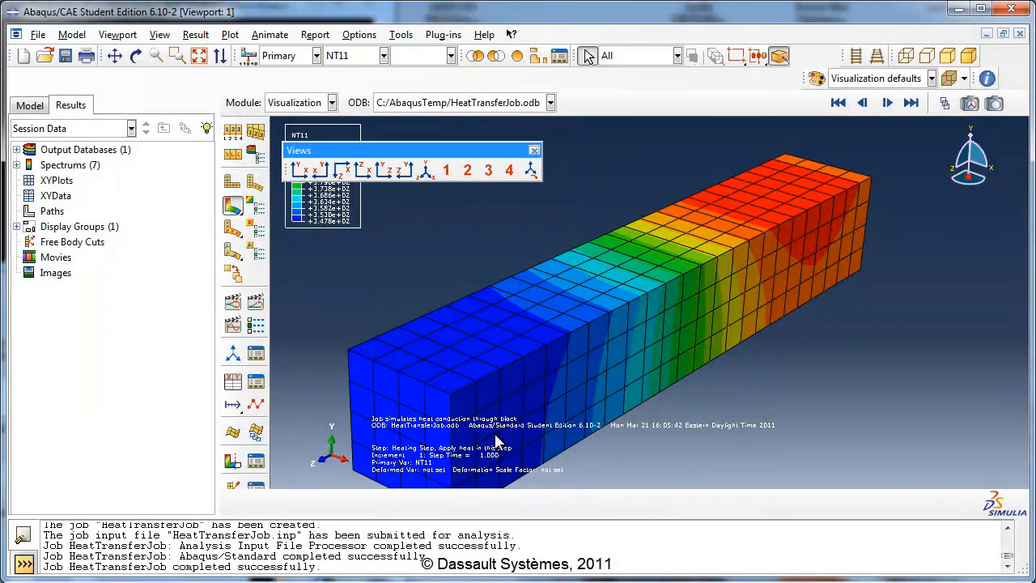
- Check that saved view User 1 is recalled correctly after zooming out and after viewing the block from below and above
scroll(603, 251, down, 5)
scroll(613, 249, down, 3)
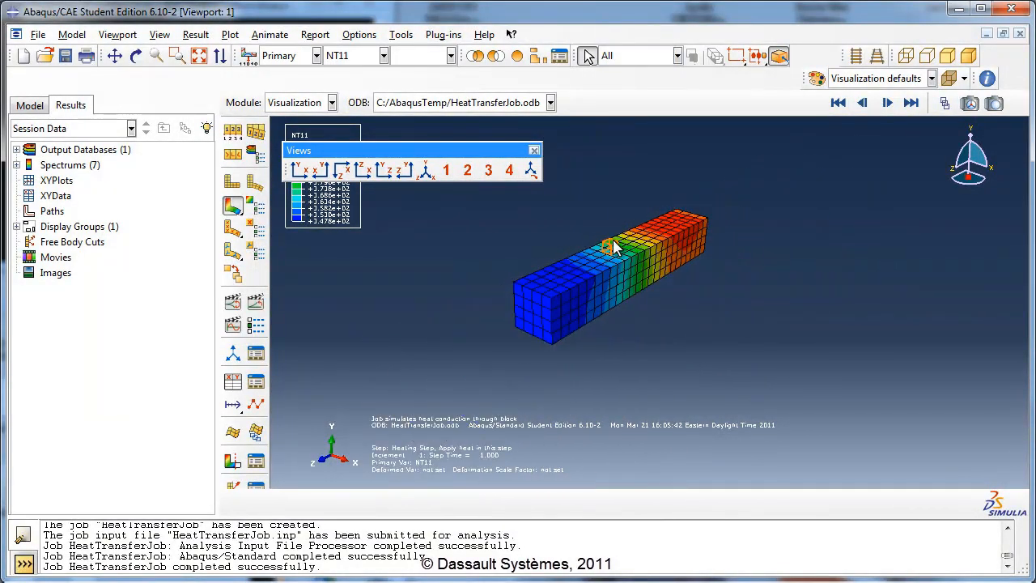
click(445, 171)
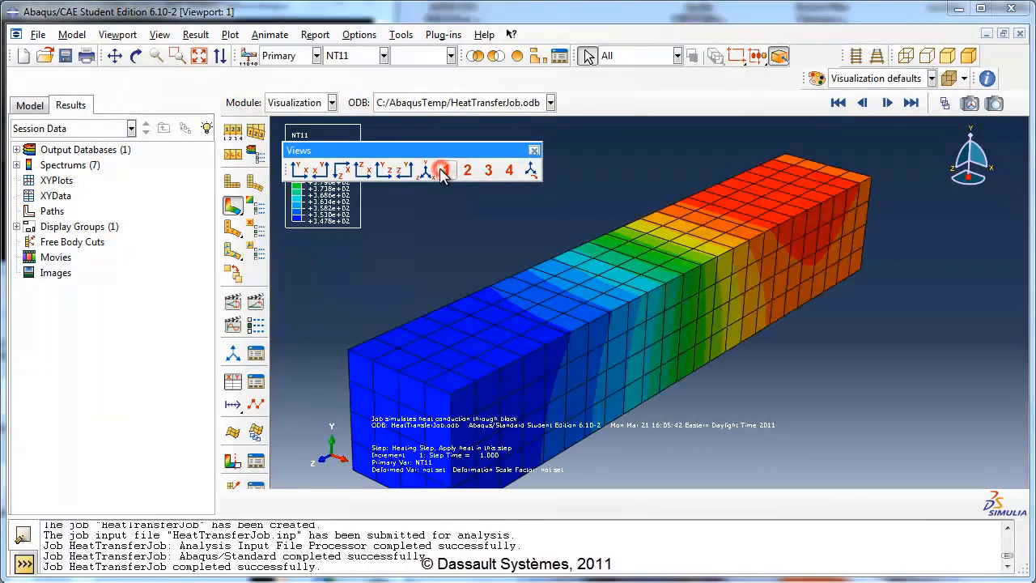
click(362, 170)
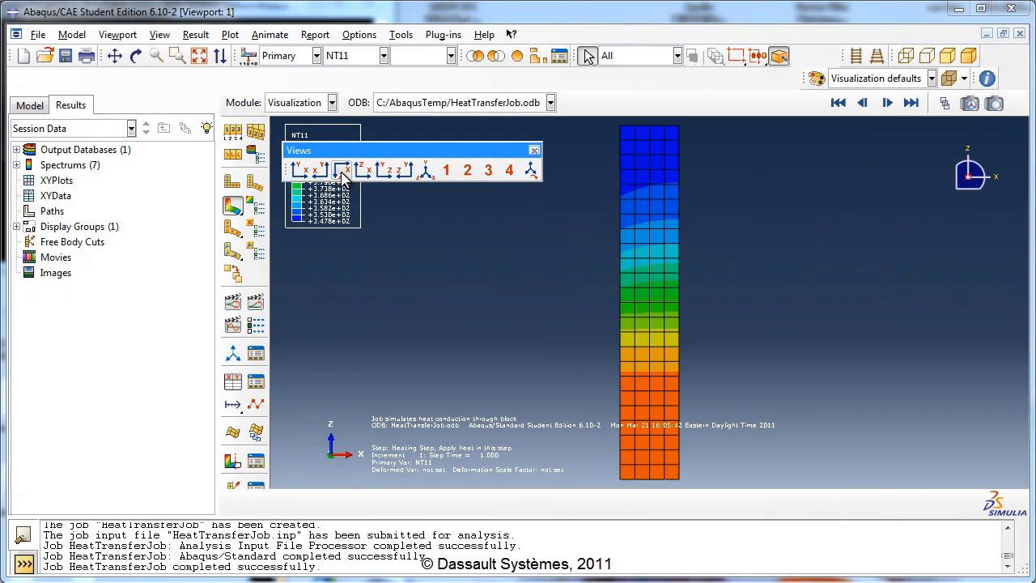
click(341, 171)
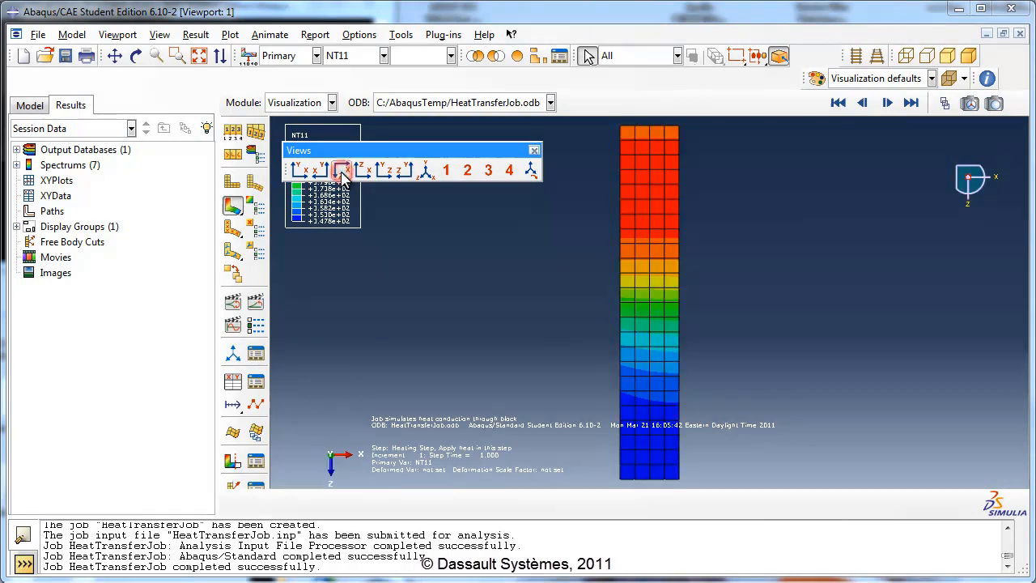
click(449, 178)
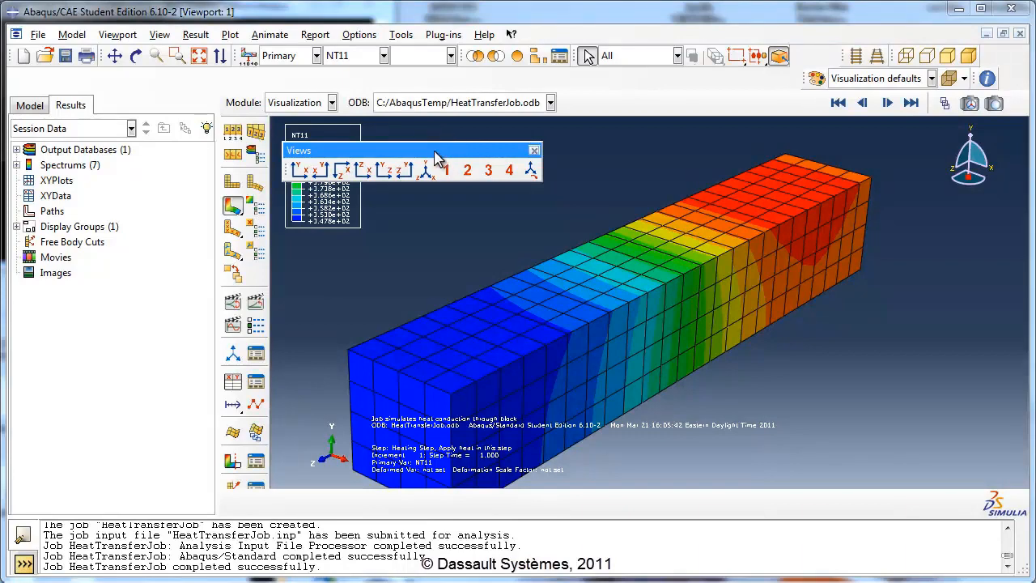
- Try the Top docking position for the Views toolbar, and close the toolbar after floating it over the viewport again
drag(437, 157, 467, 179)
right_click(470, 184)
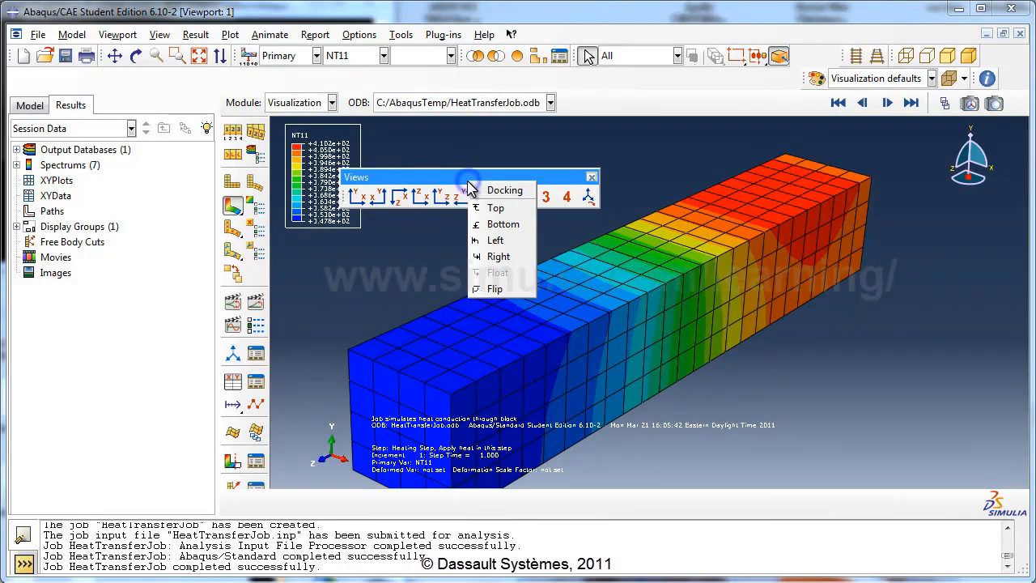
click(508, 212)
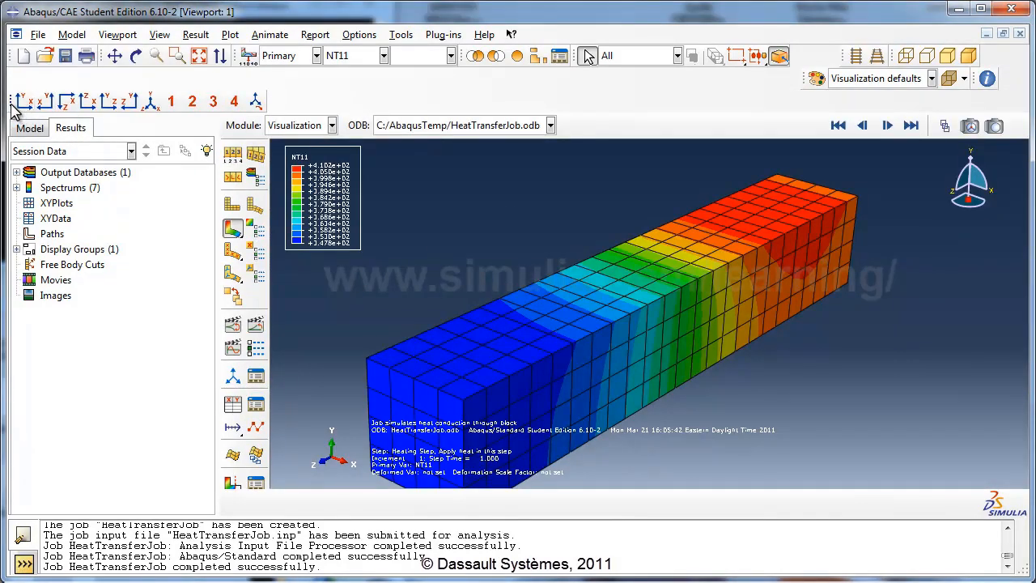
drag(12, 100, 370, 202)
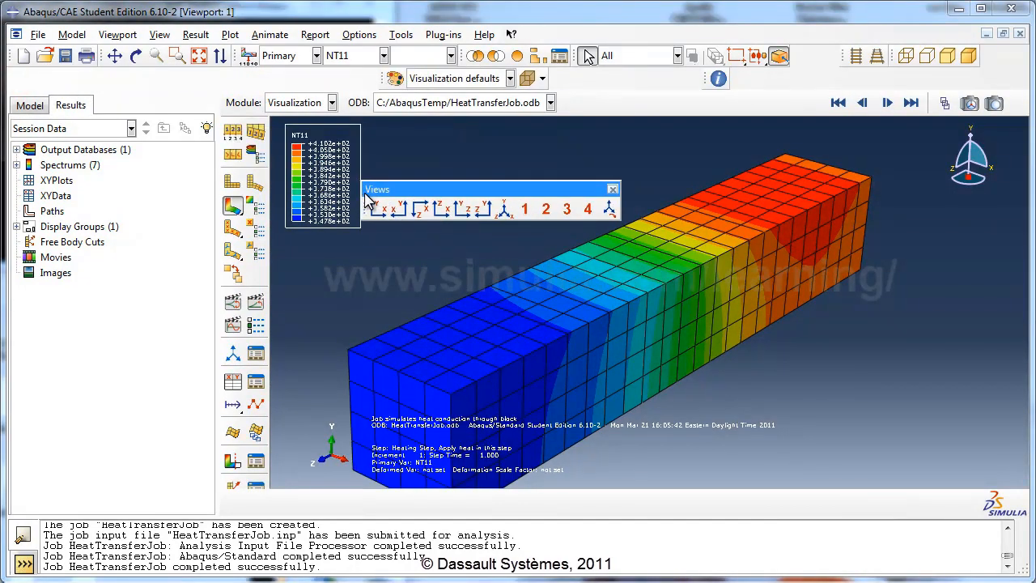
click(613, 189)
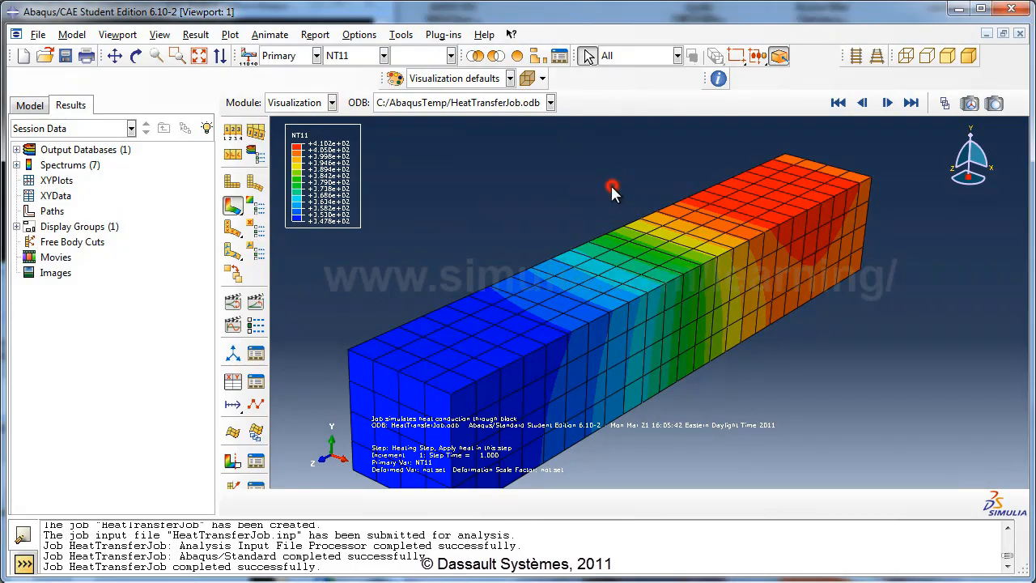